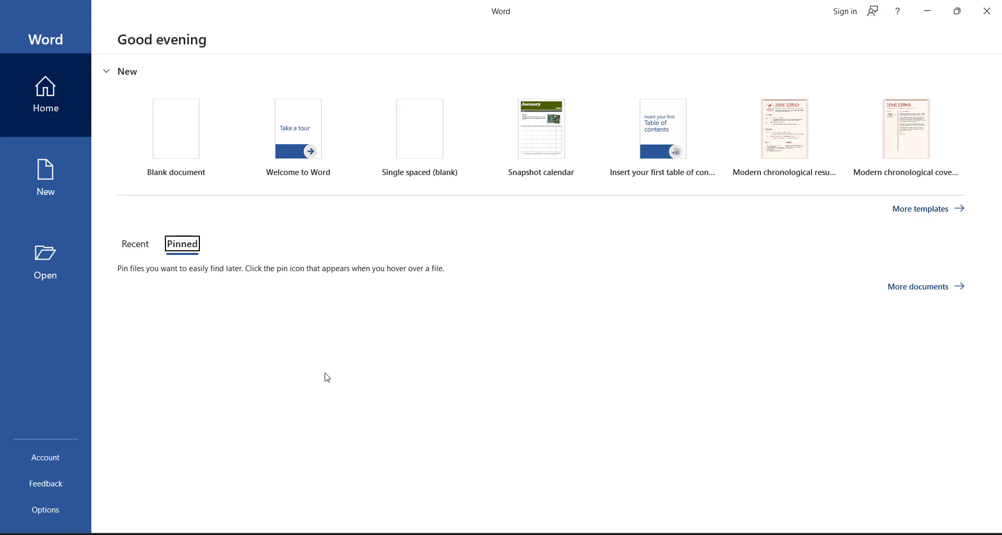
Step: Create a new blank document and enable its disabled macro content
left_click(385, 533)
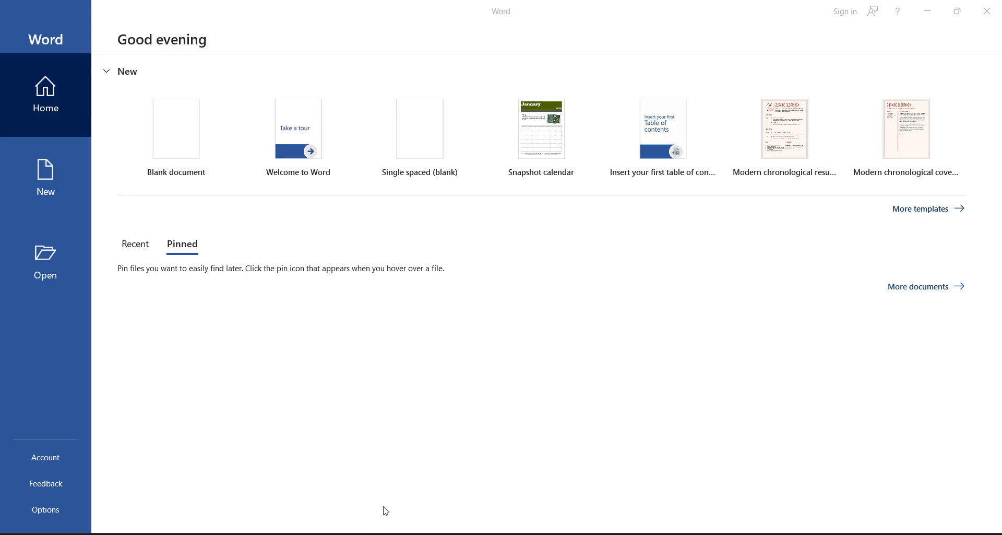
left_click(378, 333)
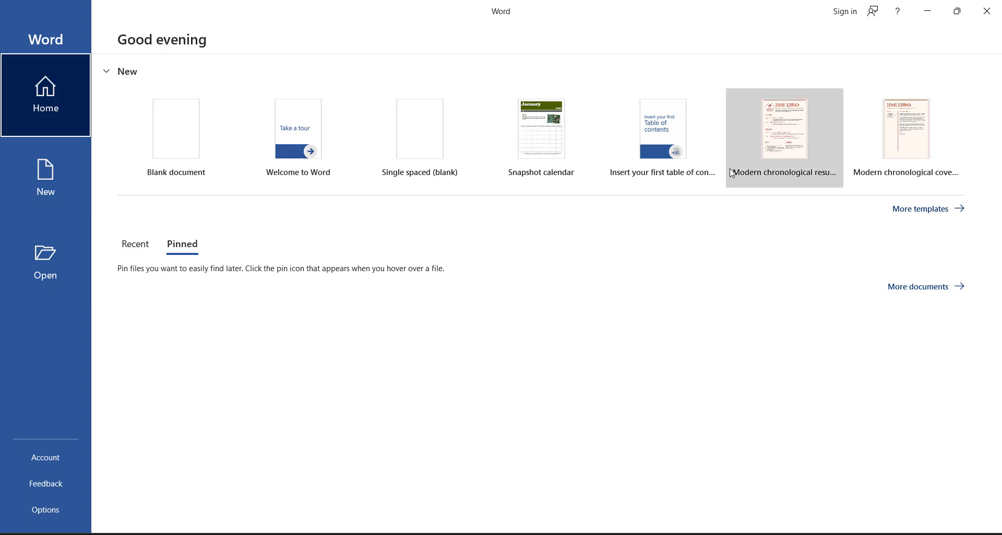
left_click(161, 127)
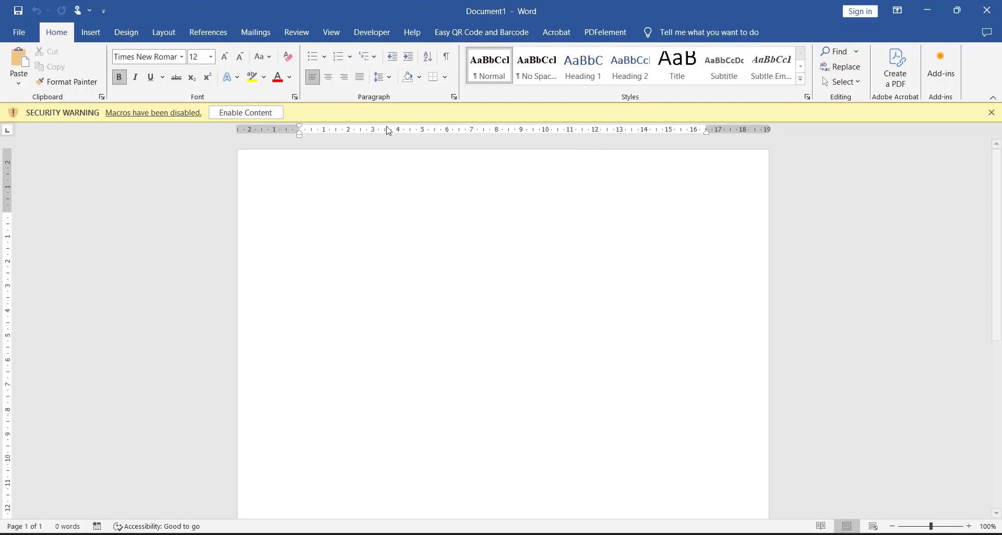
left_click(267, 110)
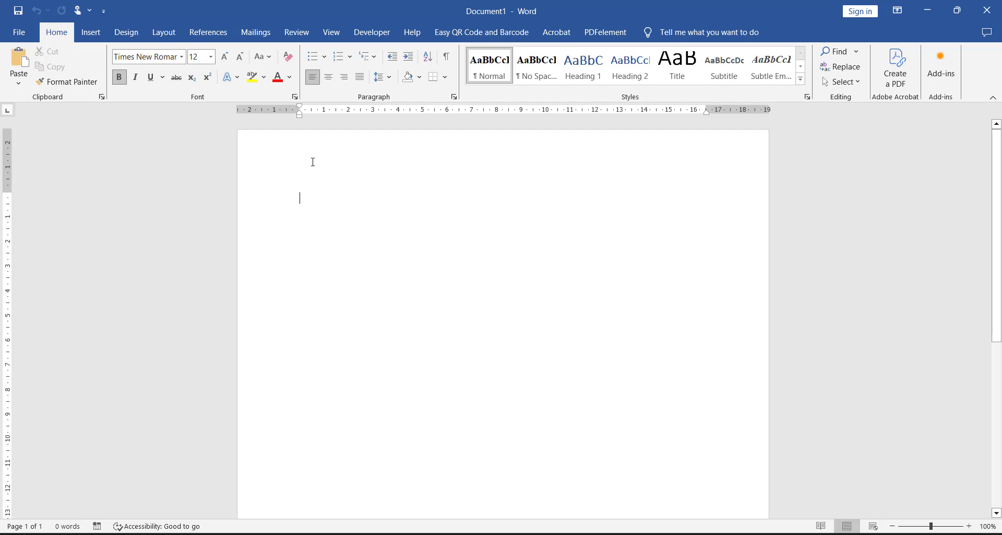
Step: Set the document's paper size to A4 (21 cm x 29.7 cm) and check the selected size
left_click(161, 38)
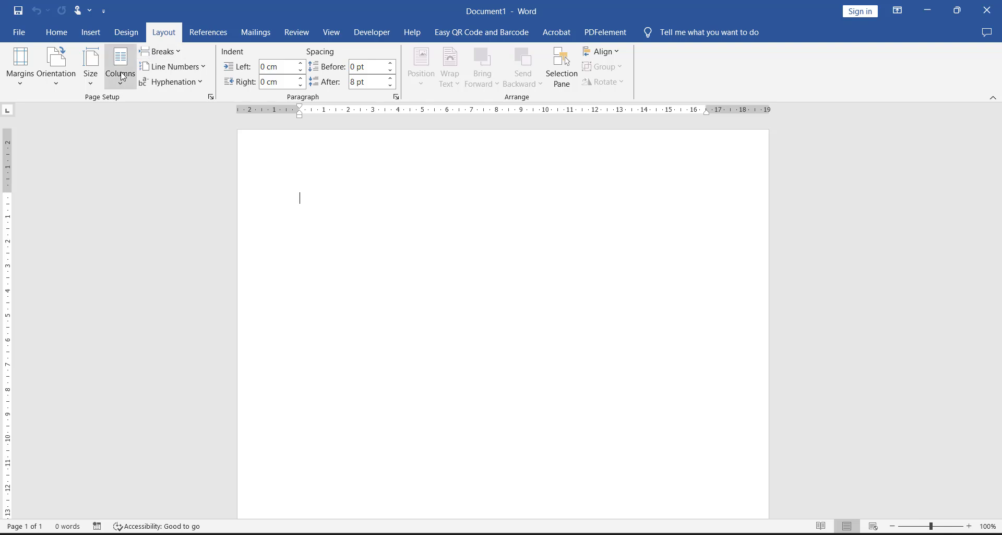
left_click(93, 76)
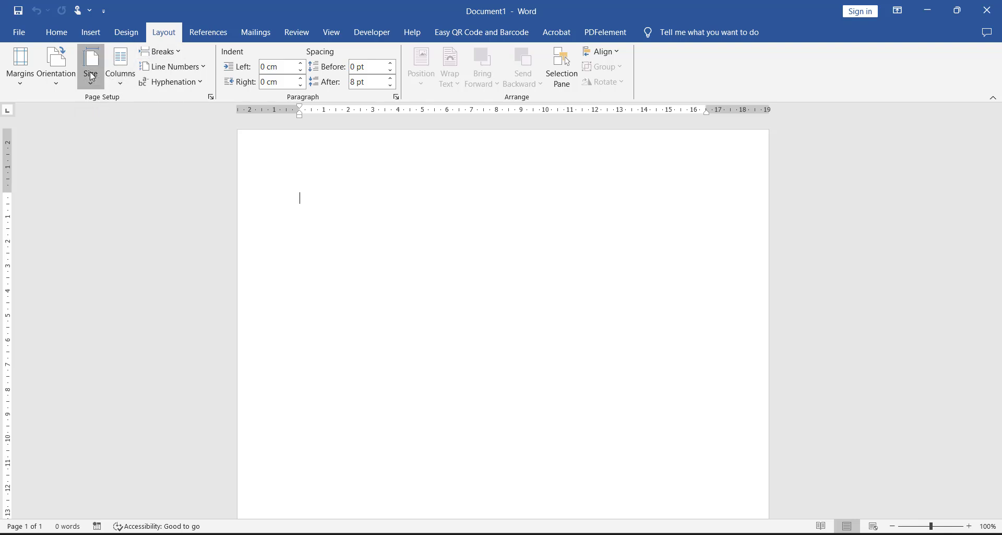
left_click(92, 76)
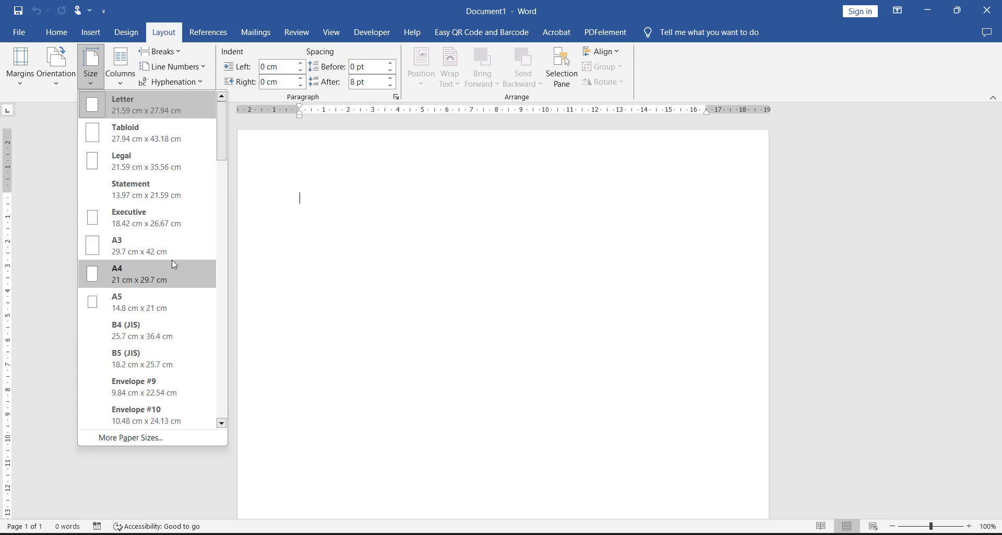
scroll(171, 250, "down", 2)
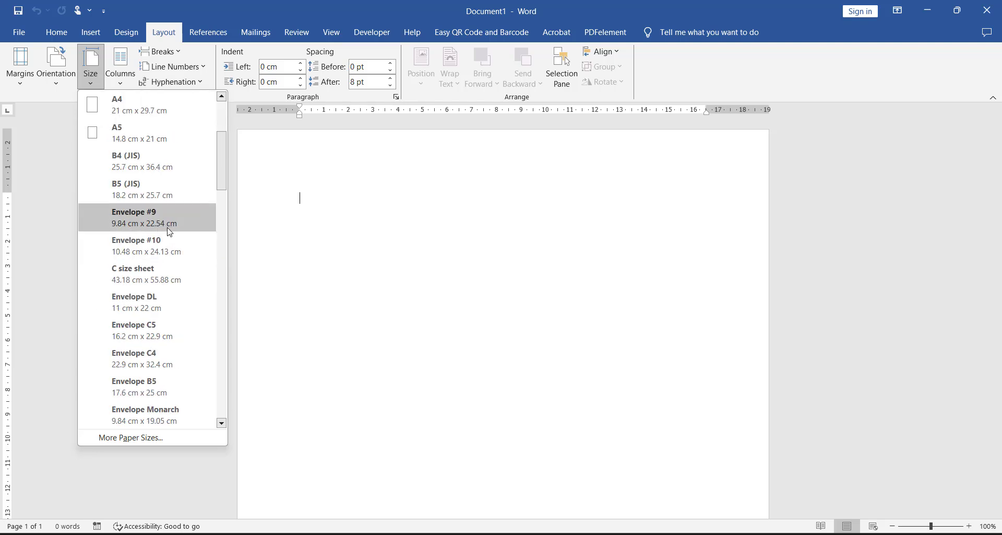
scroll(170, 231, "up", 2)
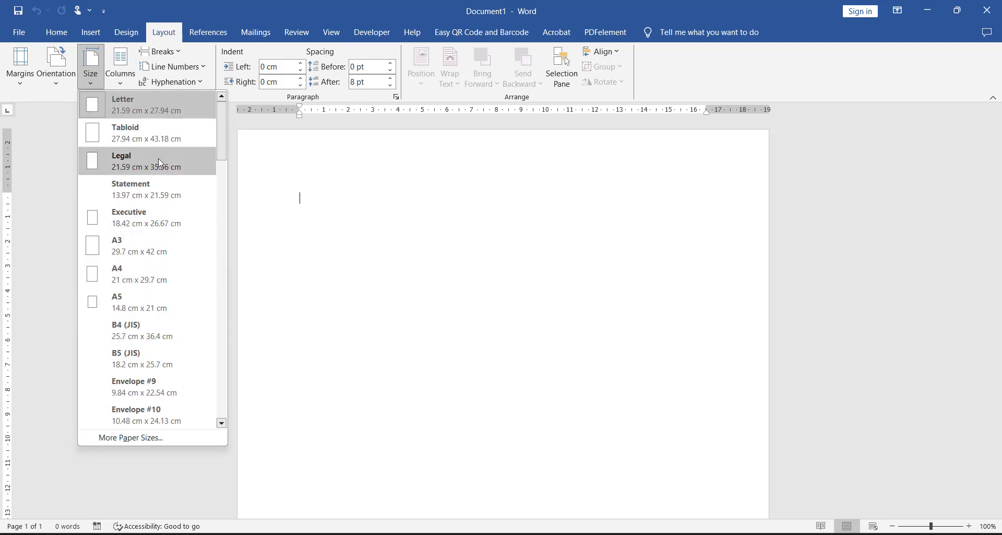
left_click(181, 274)
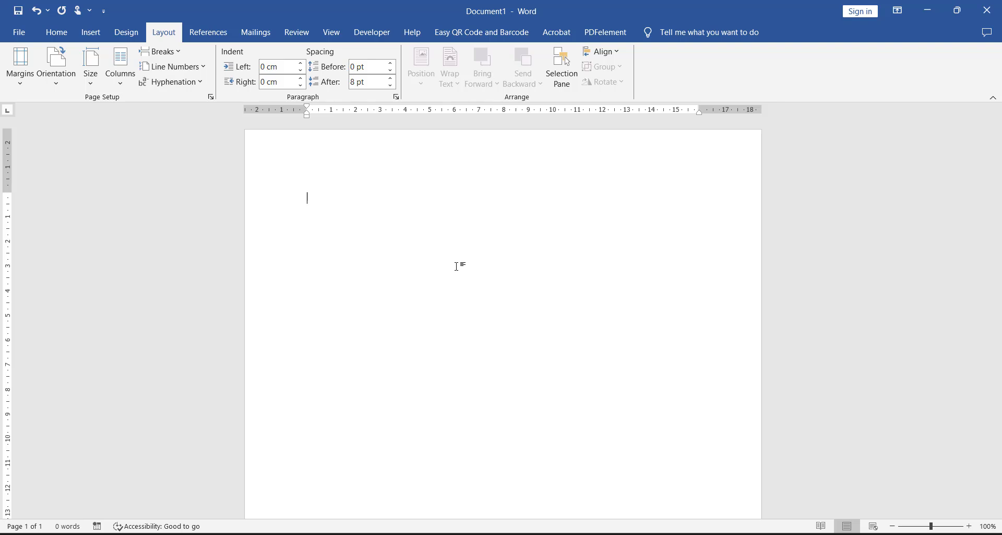
left_click(98, 75)
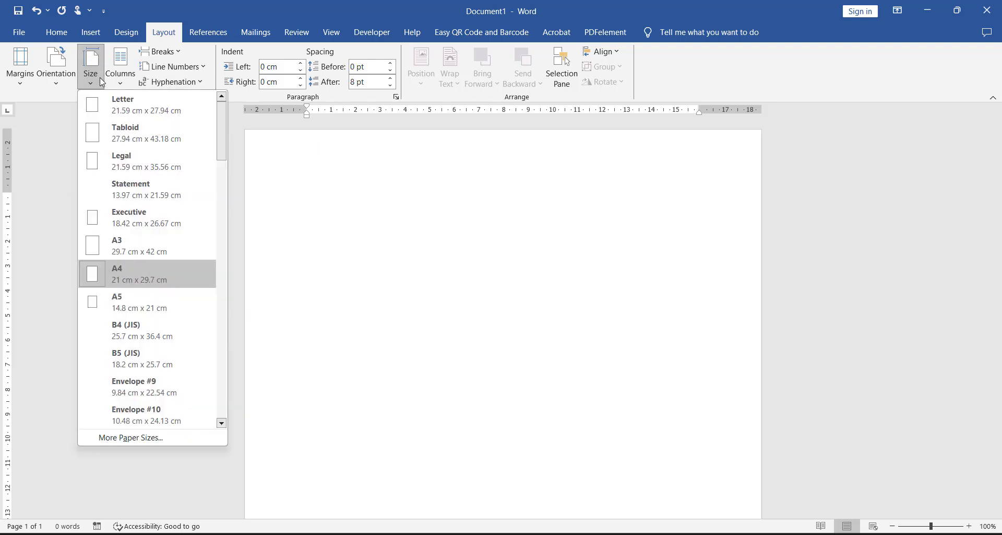
left_click(294, 296)
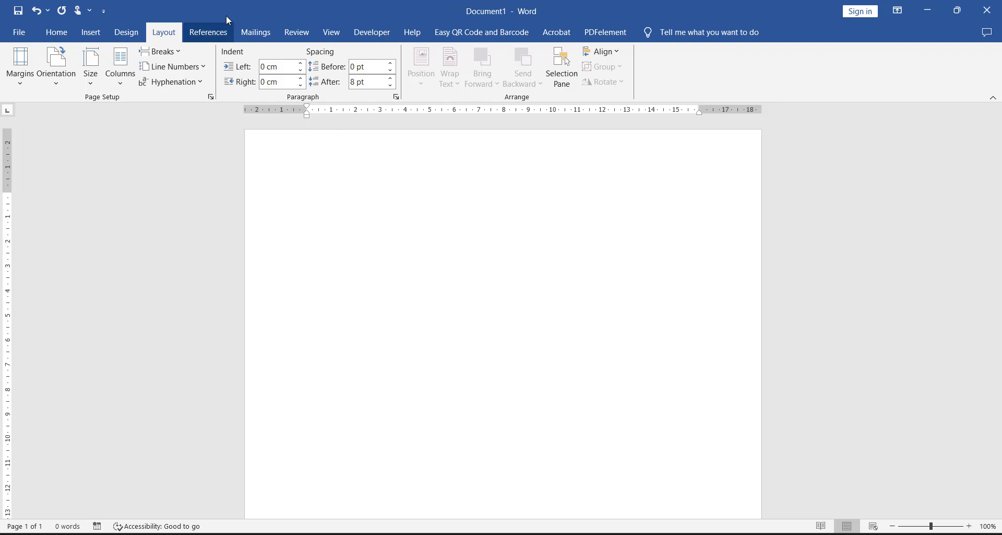
Step: Turn the ruler display off and back on
left_click(332, 33)
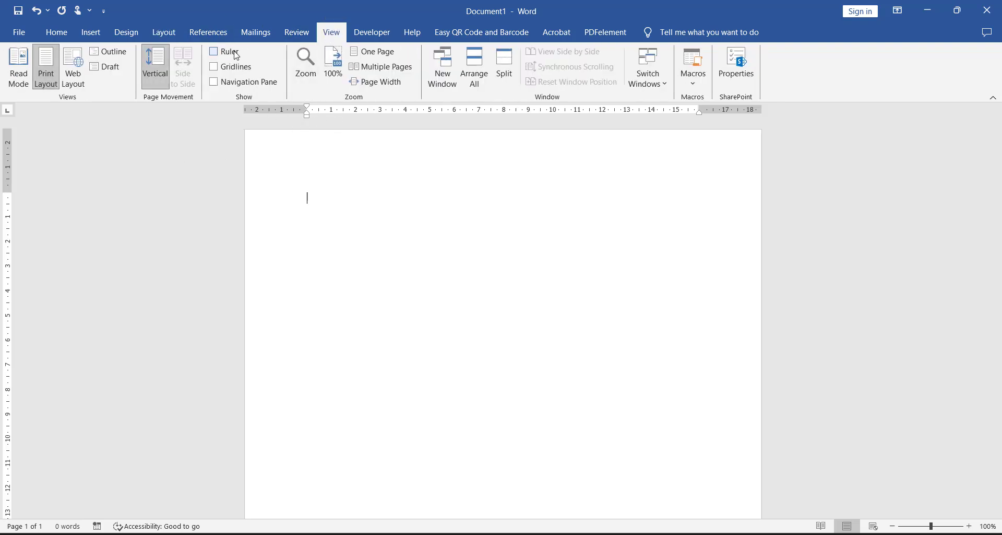
left_click(214, 51)
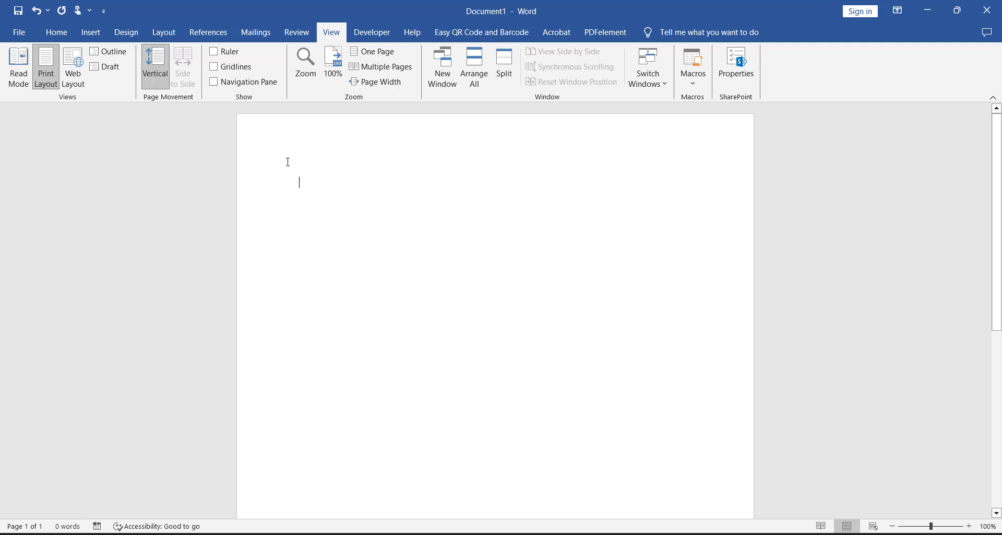
left_click(224, 58)
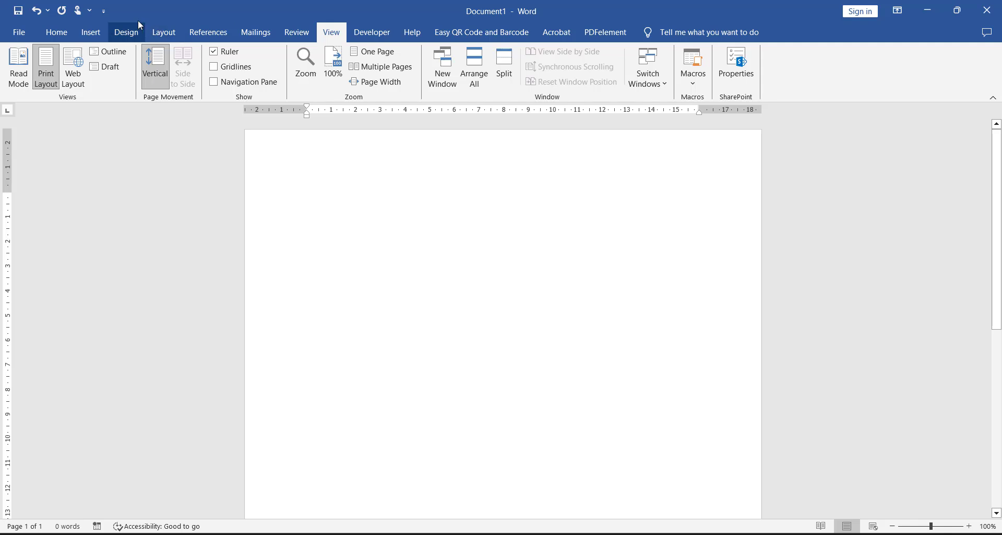
Step: Set custom page margins of 3 cm for the top and 3 cm for the bottom
left_click(154, 32)
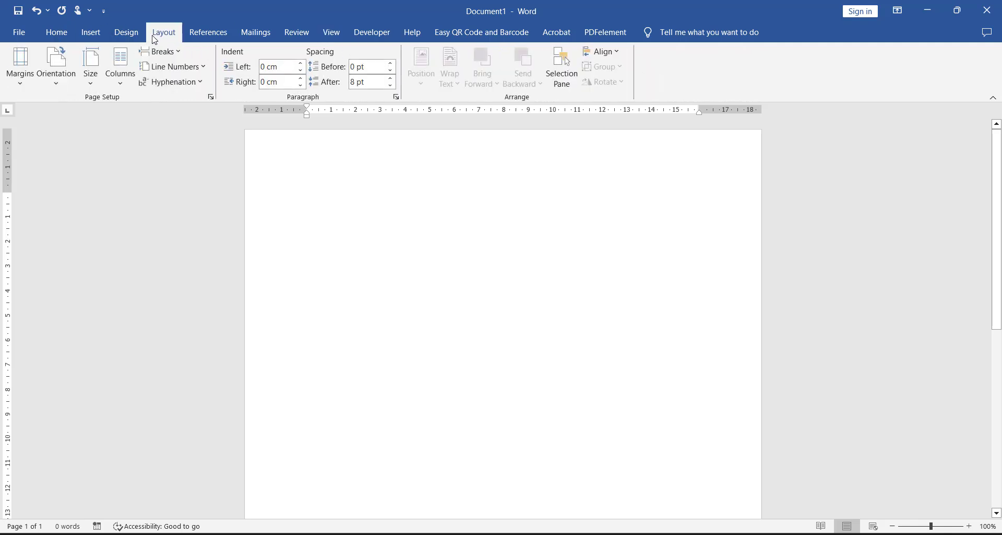
left_click(24, 65)
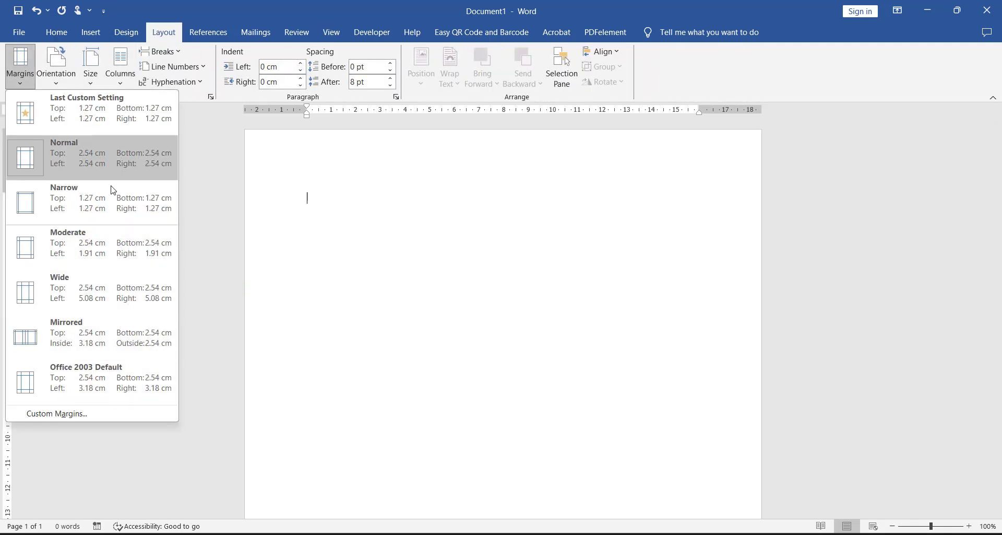
left_click(27, 66)
left_click(27, 67)
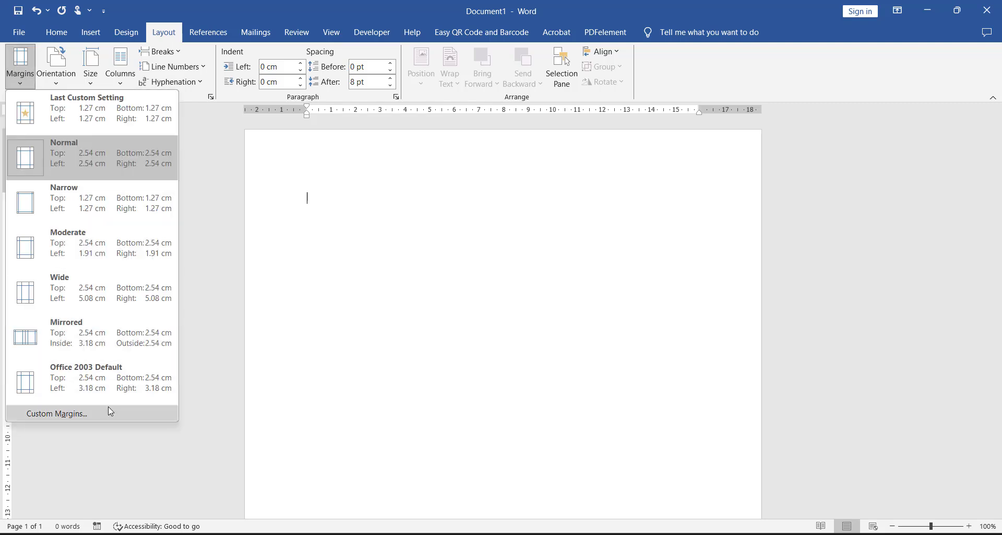
left_click(57, 412)
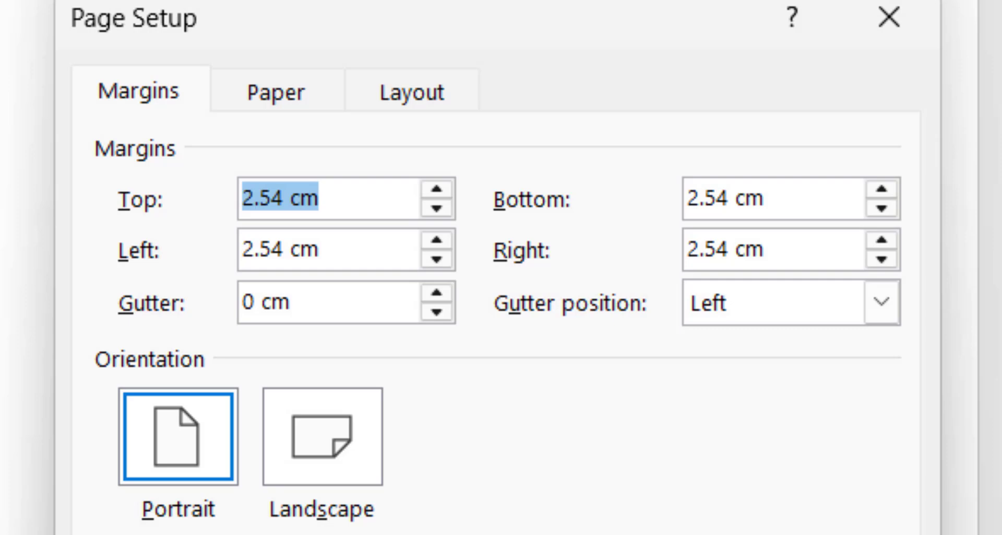
left_click(337, 200)
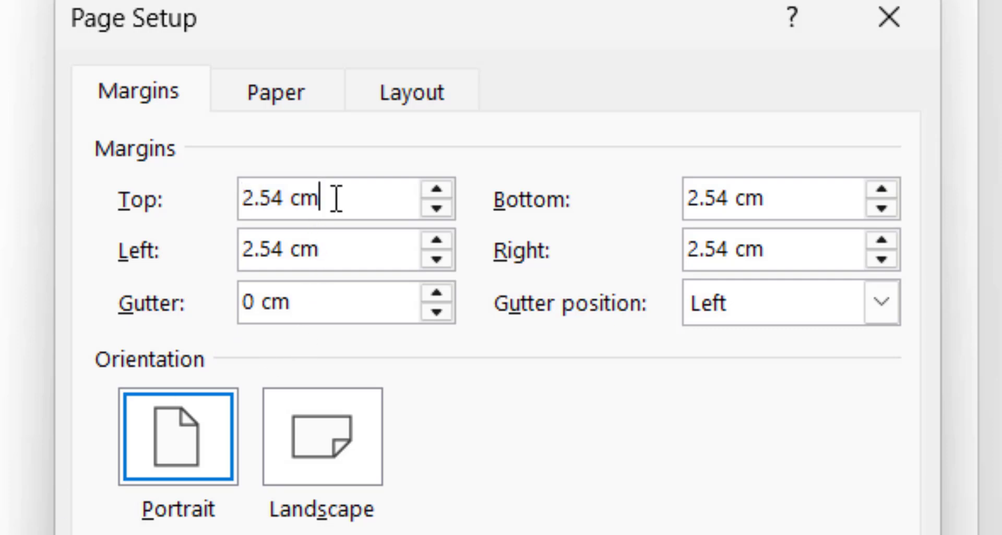
left_click_drag(337, 199, 74, 202)
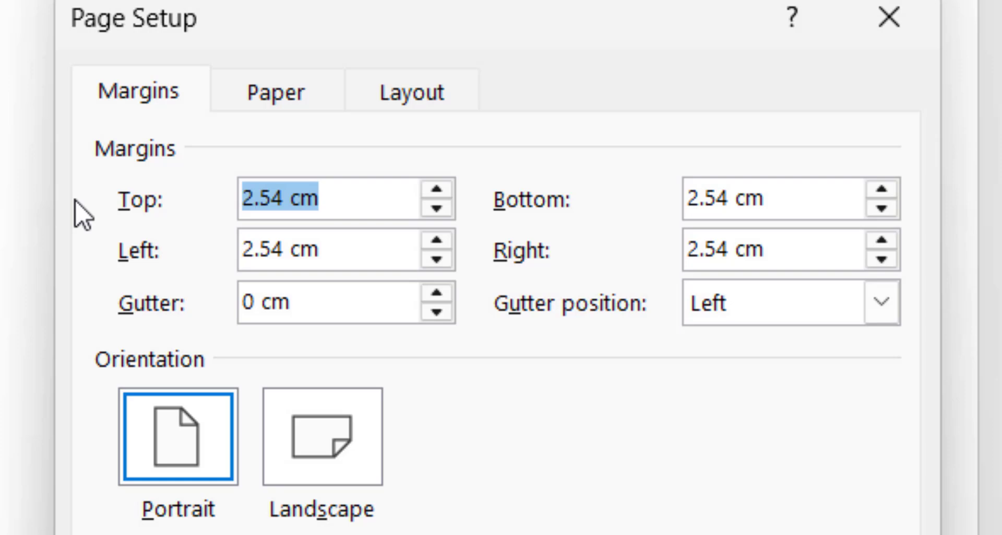
type("3")
key("Tab")
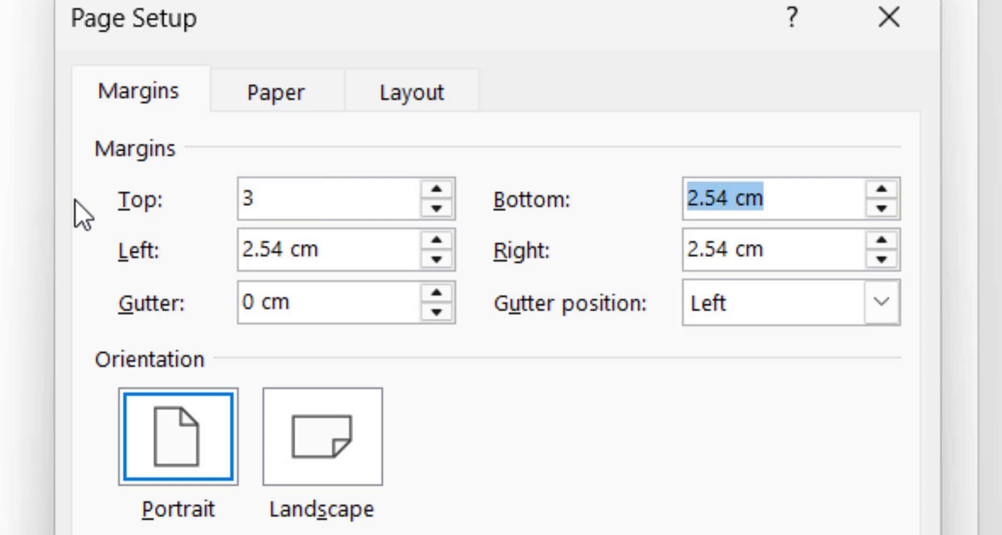
type("3")
key("Tab")
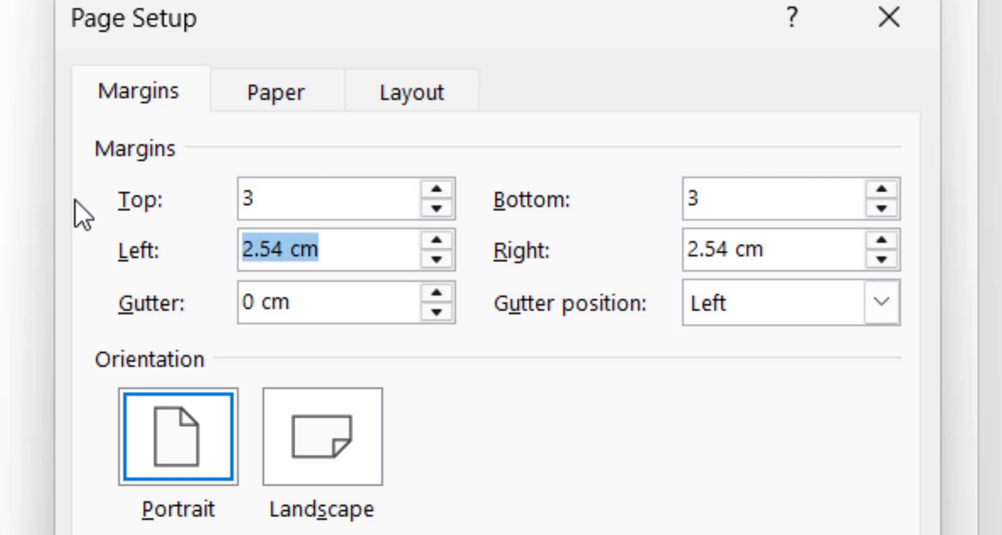
Step: Set the left margin to 4 cm and the right margin to 3 cm, and apply the page setup
type("4")
key("Tab")
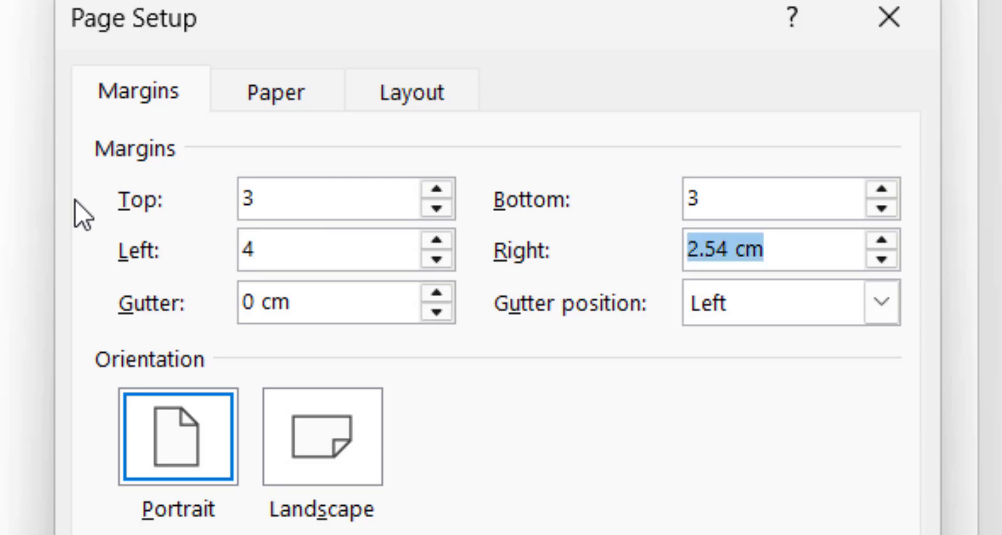
type("3")
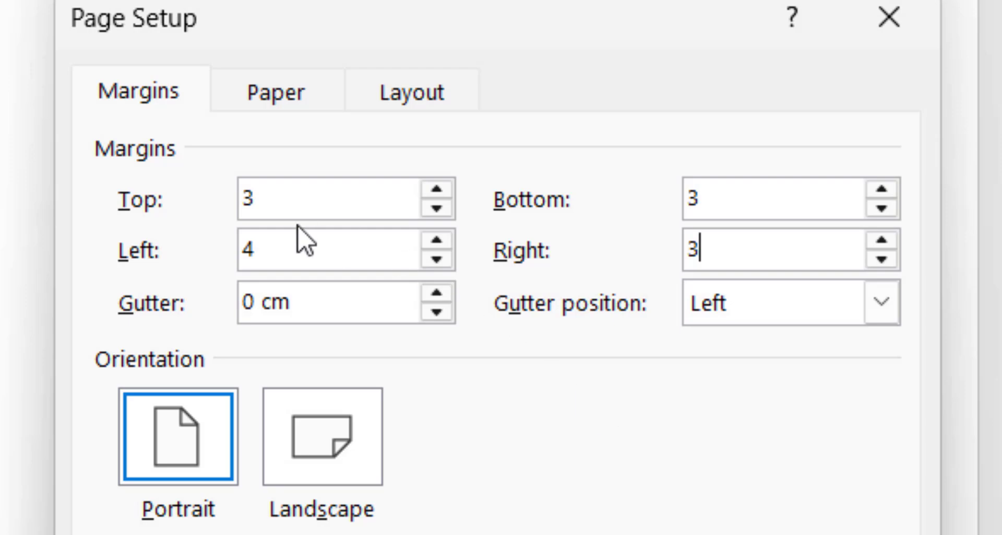
left_click_drag(275, 235, 209, 239)
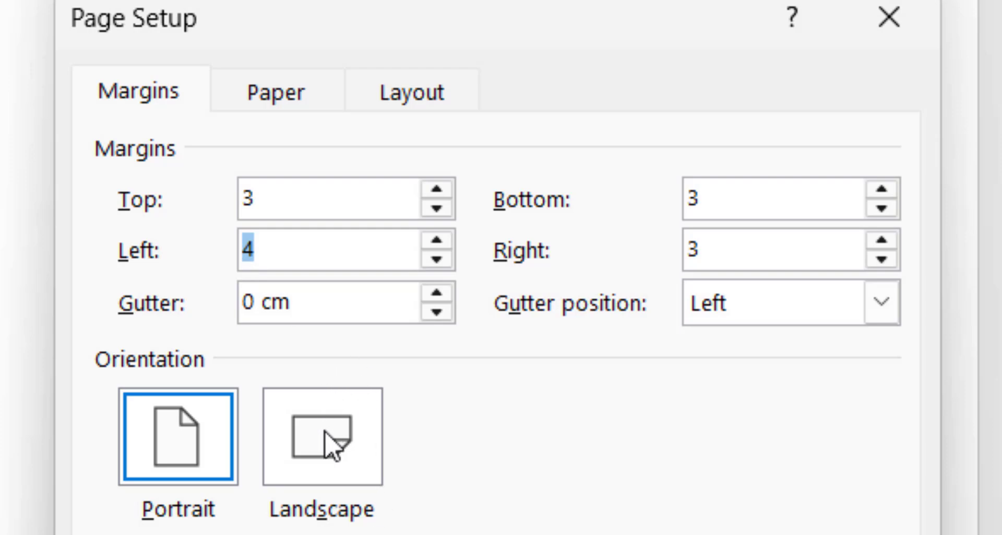
left_click(286, 257)
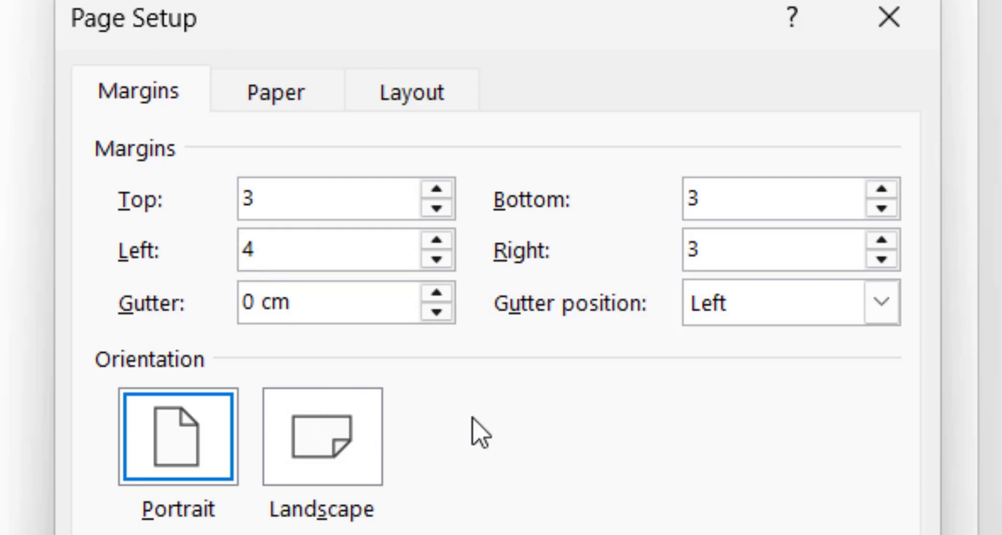
key("Return")
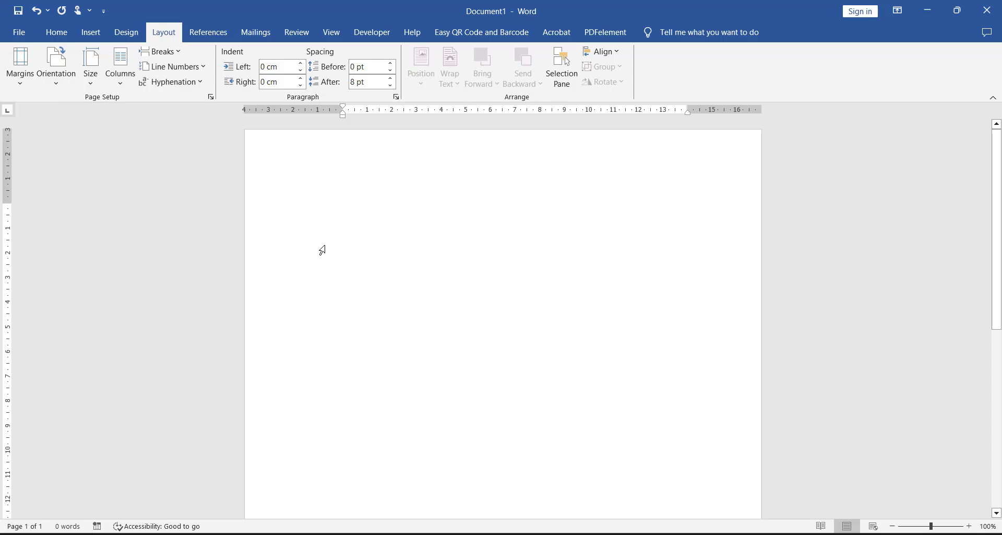
Step: Save the document on the computer under the file name "tutorial daftar isi otomatis"
key("ctrl+s")
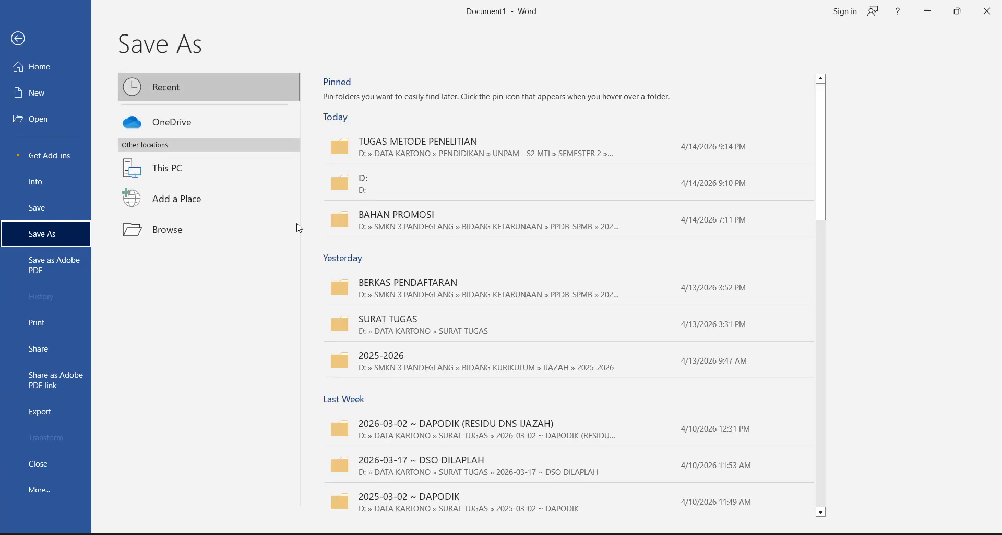
left_click(255, 233)
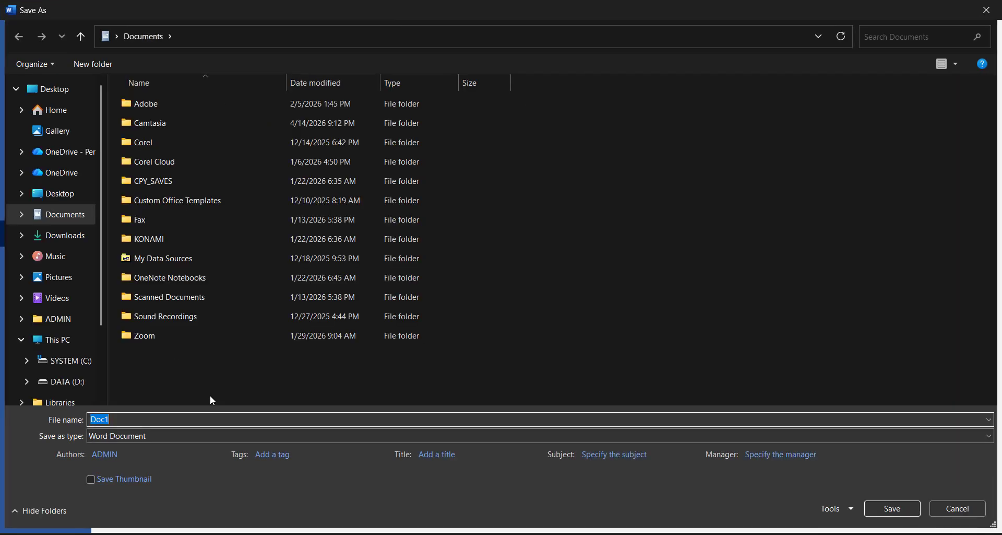
type("tutoria")
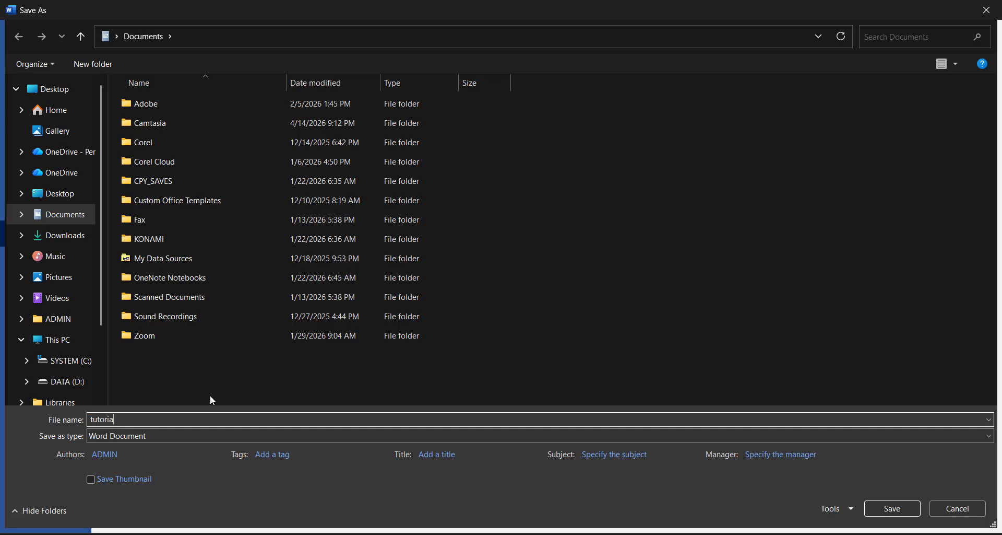
type("l daftar isi otomatis")
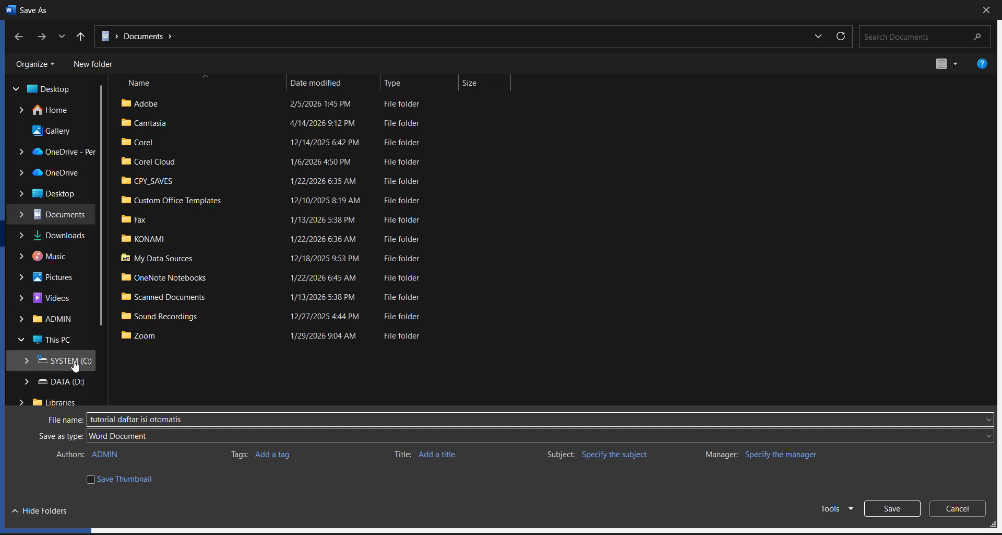
left_click(872, 514)
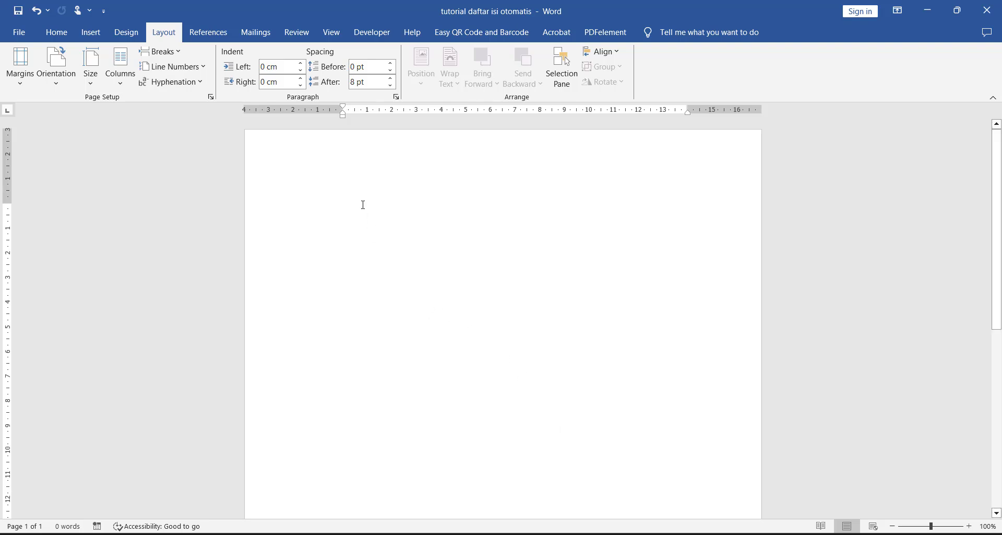
Step: Copy the whole outline from COVER to Kerangka Pemikiran out of the other open window into this document and remove its bold formatting
scroll(364, 204, "down", 2)
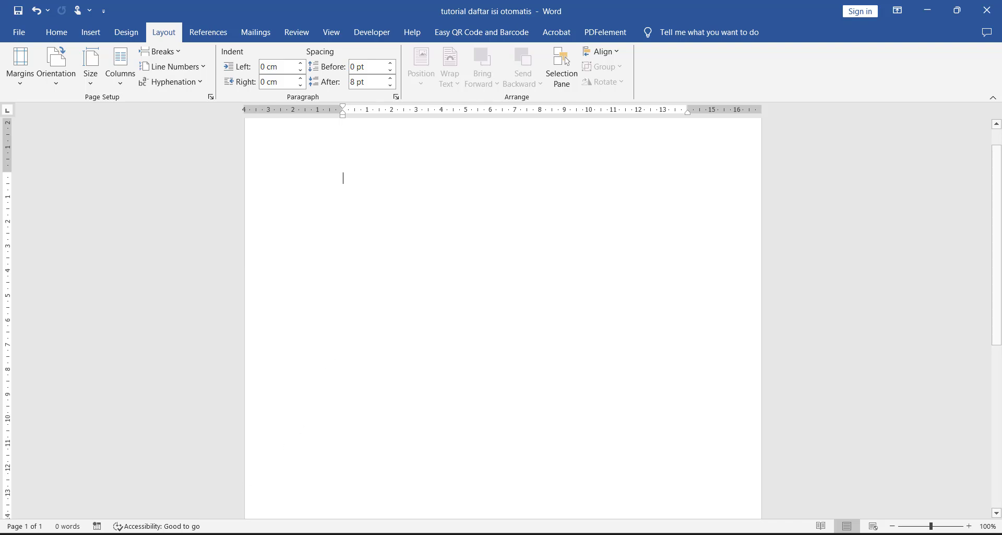
left_click(208, 534)
key("ctrl+a")
key("ctrl+c")
left_click(633, 402)
key("ctrl+v")
key("ctrl+a")
key("ctrl+b")
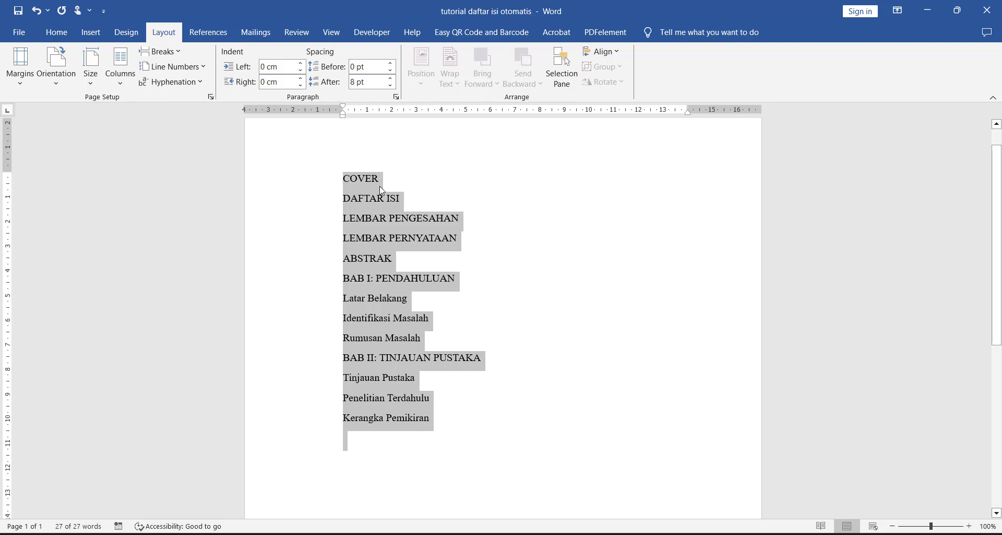
Step: Examine the outline's front-matter and chapter titles, and the sub-items listed under BAB I and BAB II
scroll(380, 198, "up", 2)
scroll(378, 209, "up", 2)
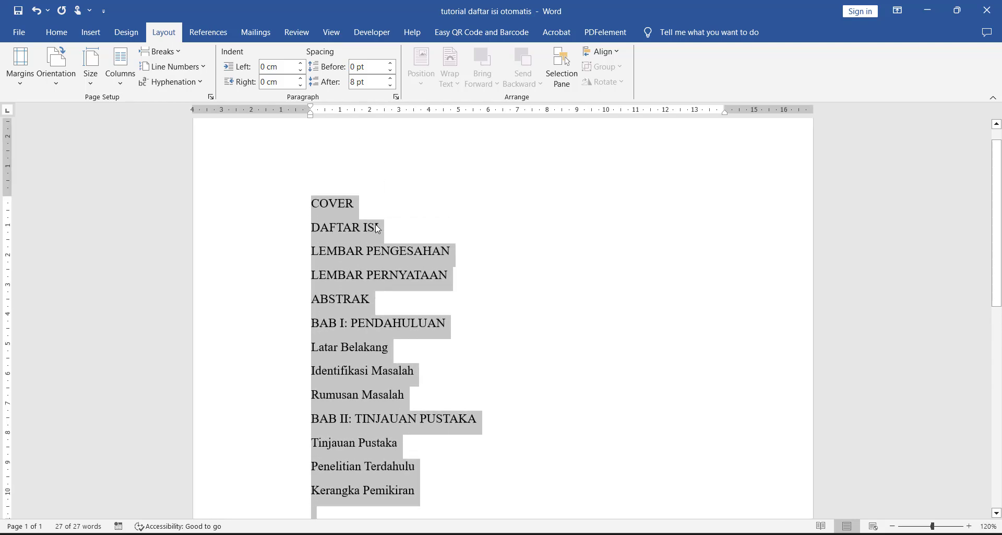
left_click(378, 229)
left_click_drag(325, 204, 388, 257)
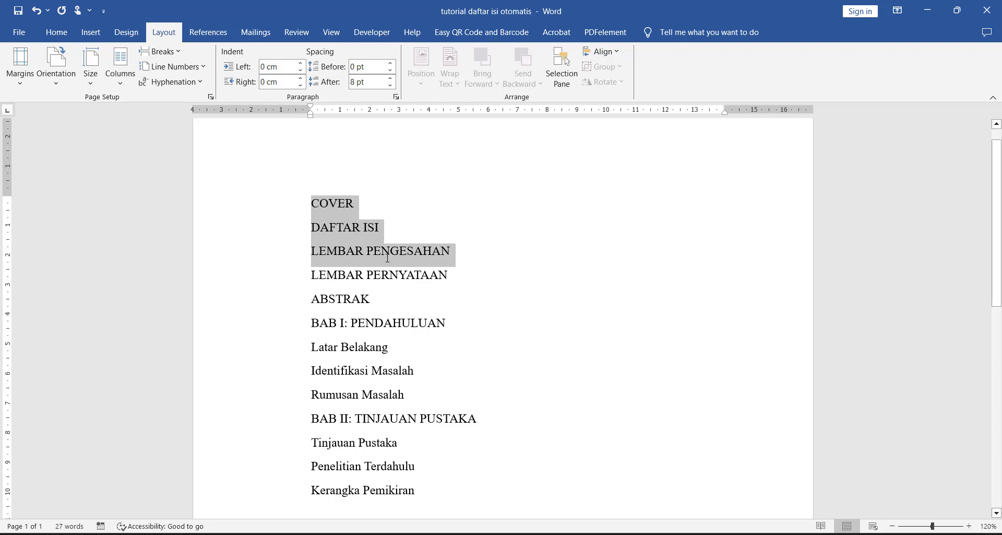
left_click(414, 276)
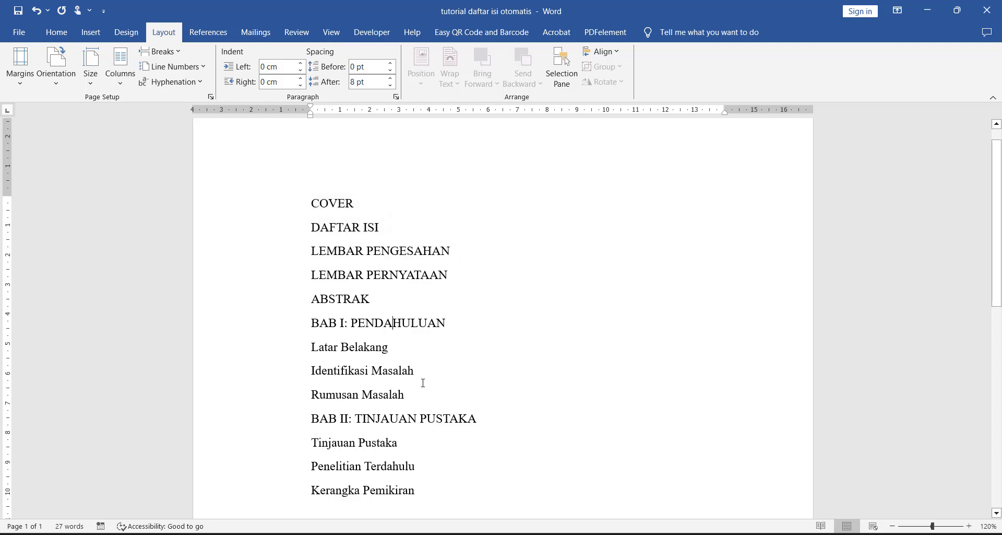
left_click_drag(427, 396, 316, 355)
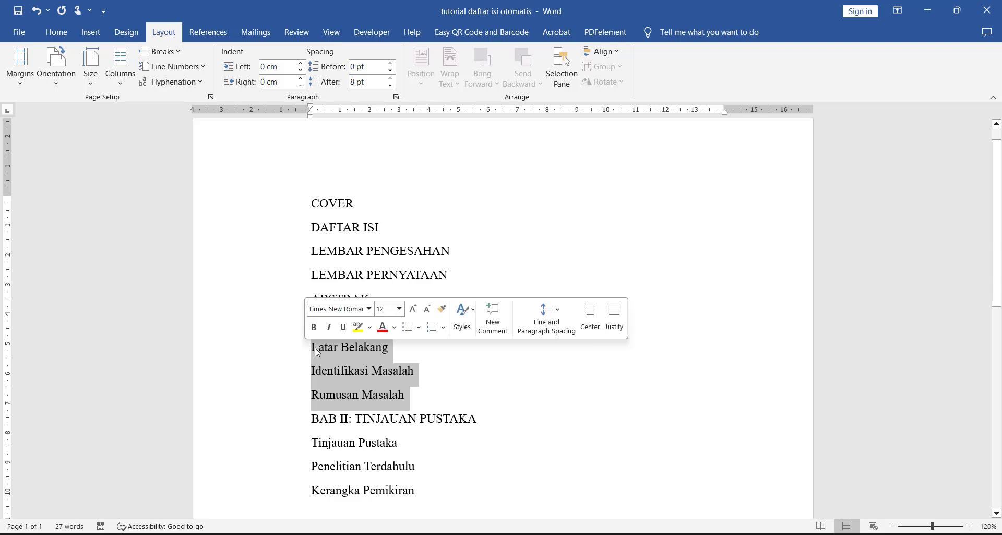
triple_click(391, 422)
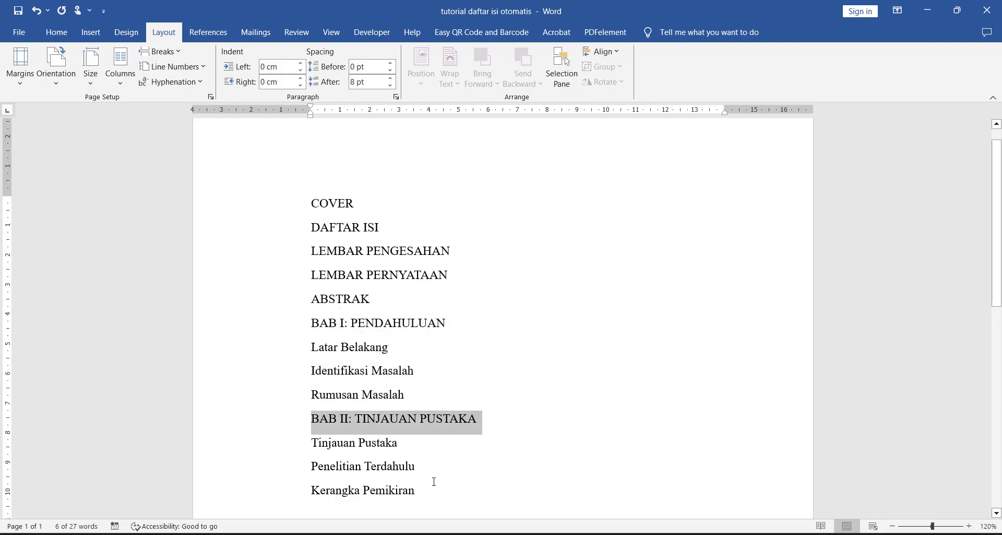
left_click_drag(430, 490, 332, 440)
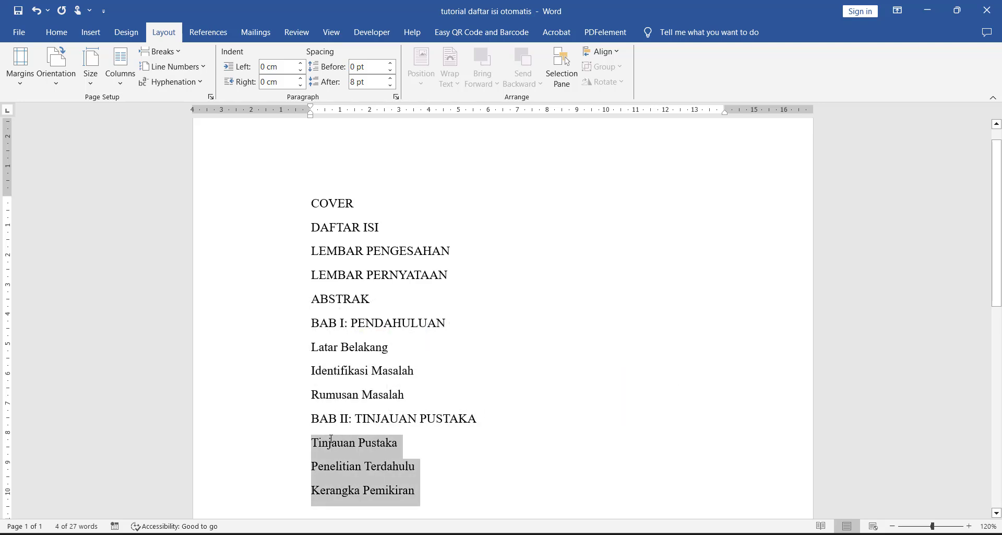
left_click(313, 275)
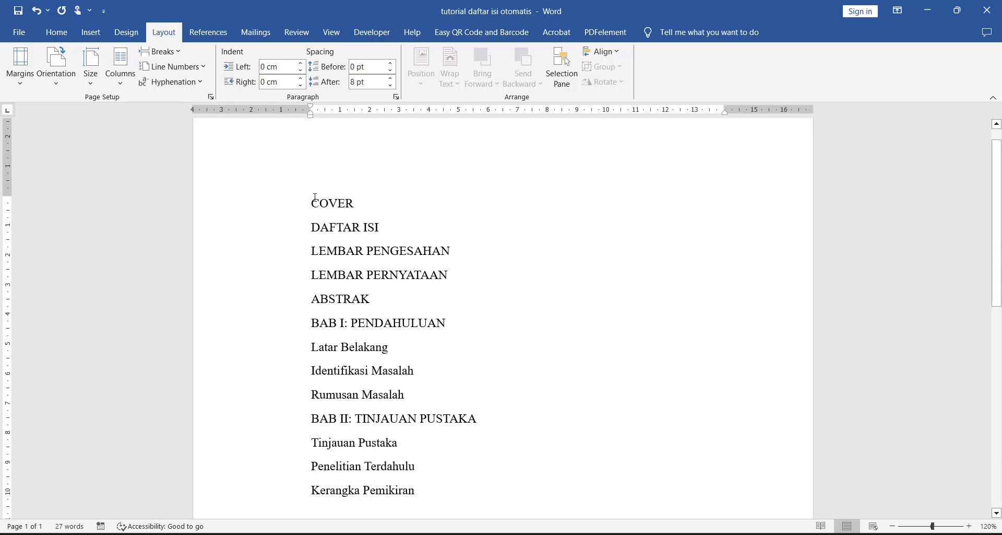
left_click_drag(416, 395, 312, 370)
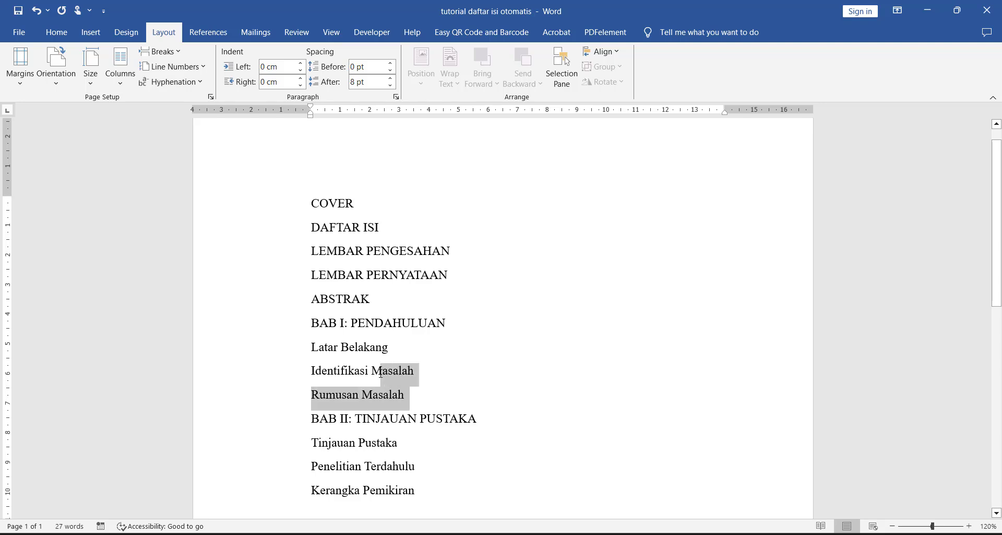
left_click(324, 289)
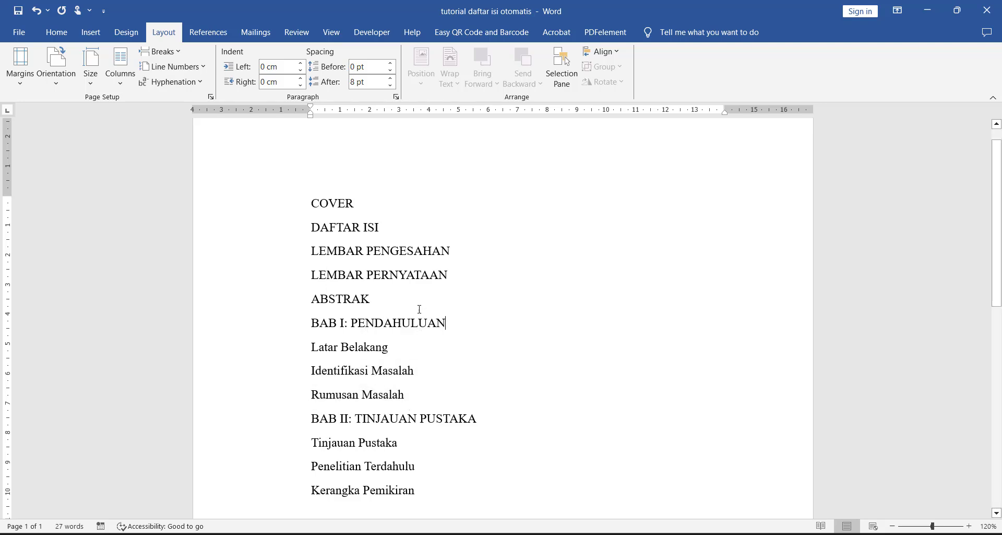
mouse_move(448, 323)
left_mouse_down()
mouse_move(311, 201)
mouse_move(350, 249)
mouse_move(461, 327)
left_mouse_up()
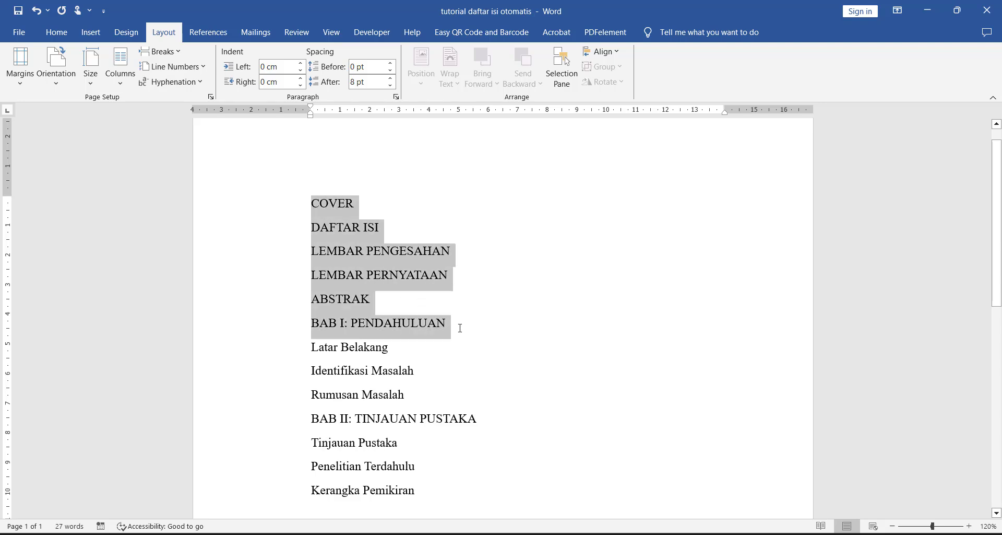
left_click(474, 351)
double_click(376, 416)
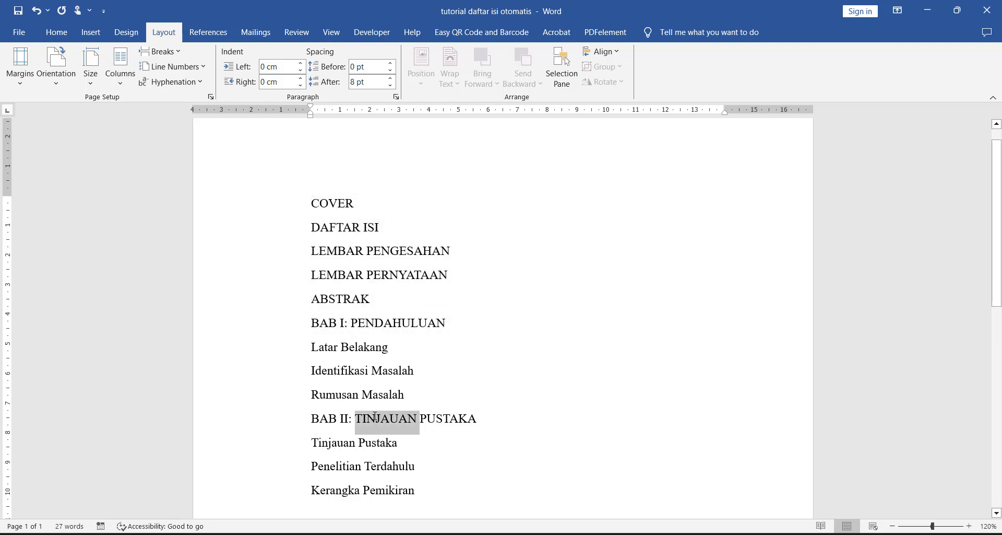
left_click(375, 416)
left_click(311, 368)
left_click_drag(406, 394, 326, 360)
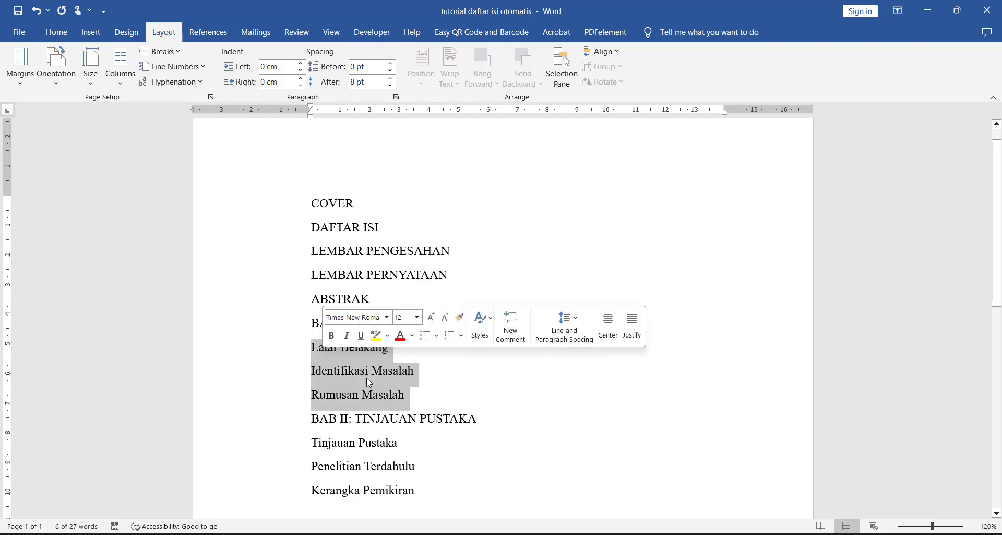
left_click(389, 389)
left_click_drag(409, 395, 328, 354)
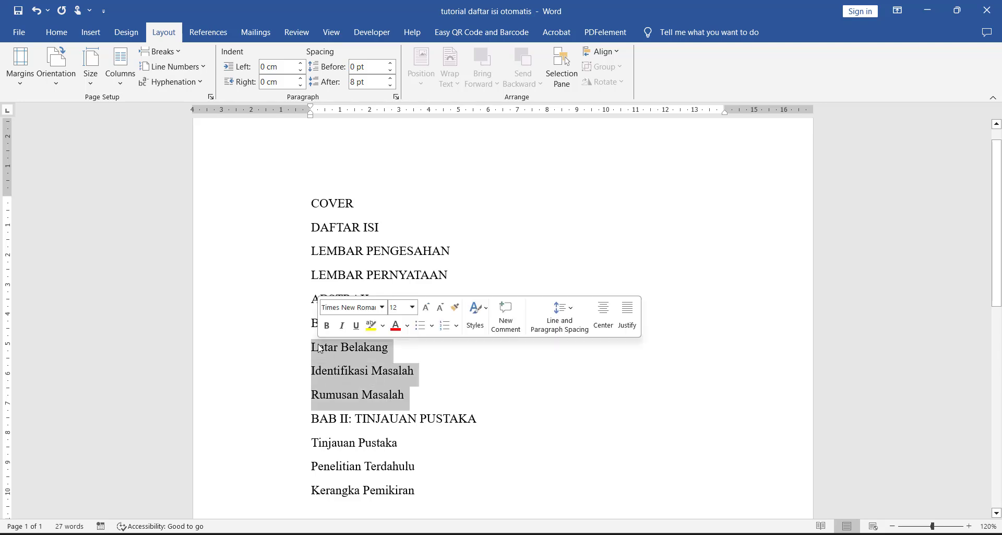
left_click(355, 372)
Step: Indent the three sub-items under BAB I: PENDAHULUAN and the three under BAB II: TINJAUAN PUSTAKA by one level
scroll(370, 390, "up", 2)
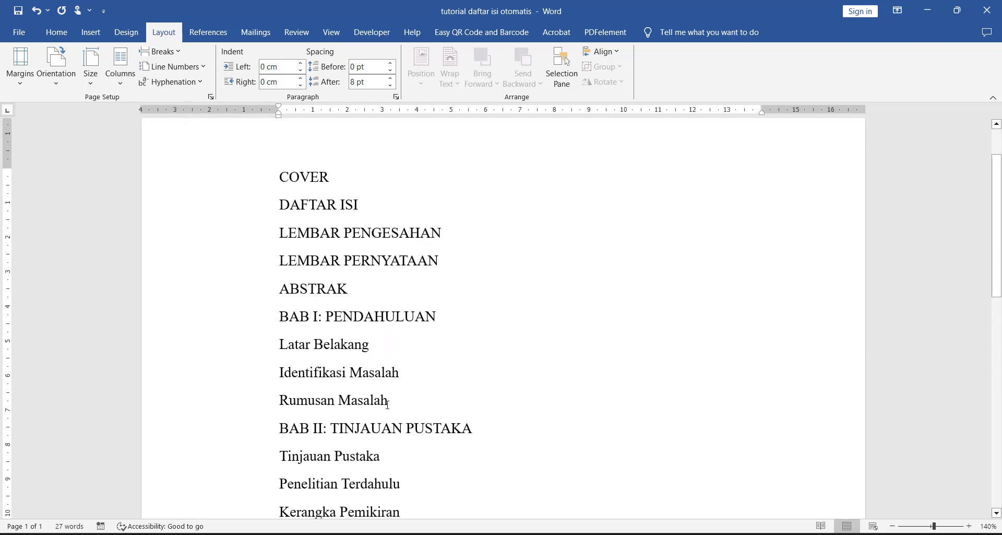
left_click_drag(389, 405, 276, 354)
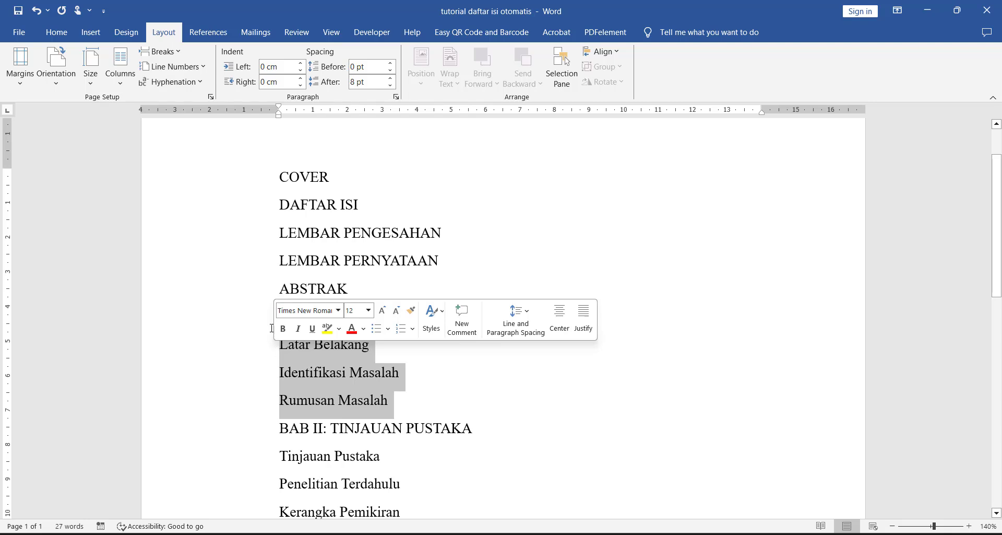
left_click(67, 31)
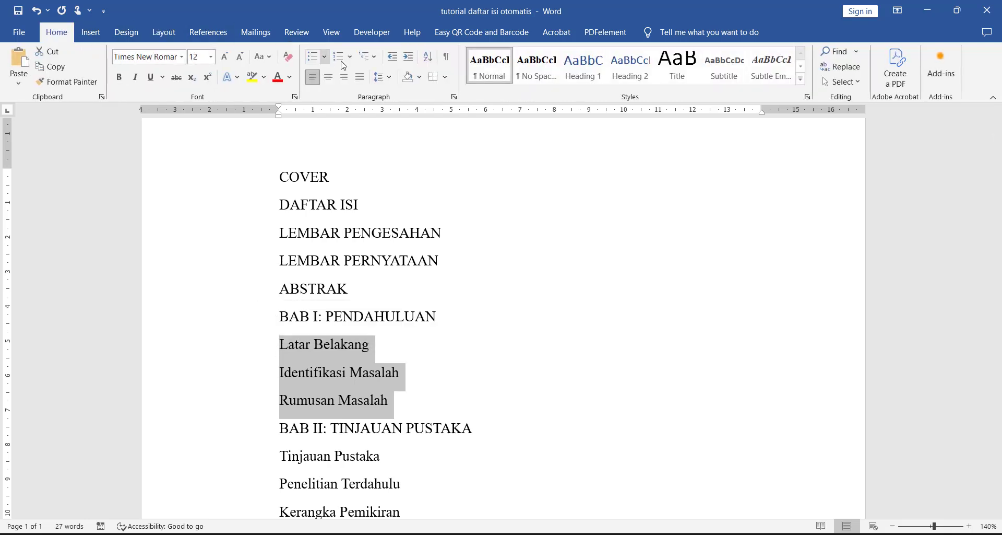
left_click(408, 57)
scroll(407, 314, "down", 3)
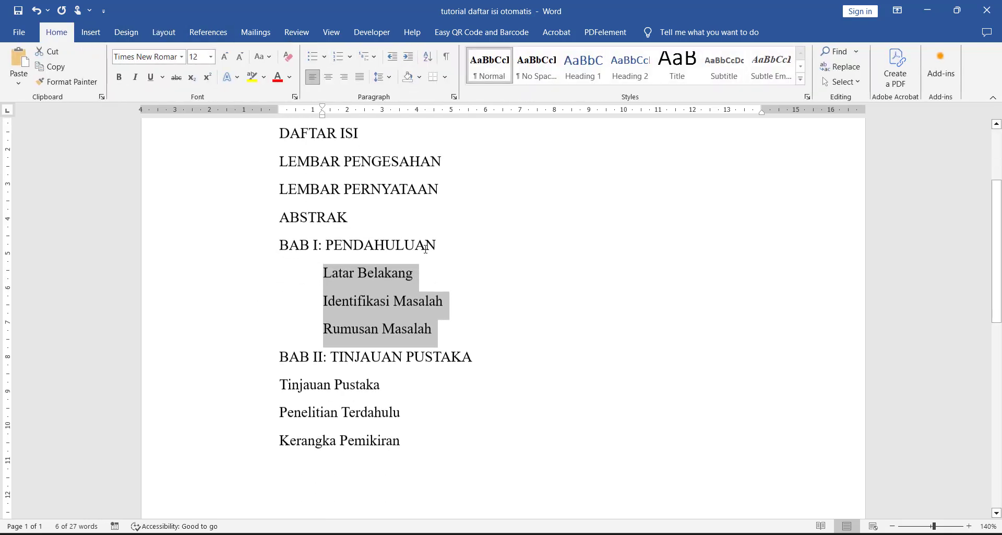
left_click_drag(408, 424, 268, 360)
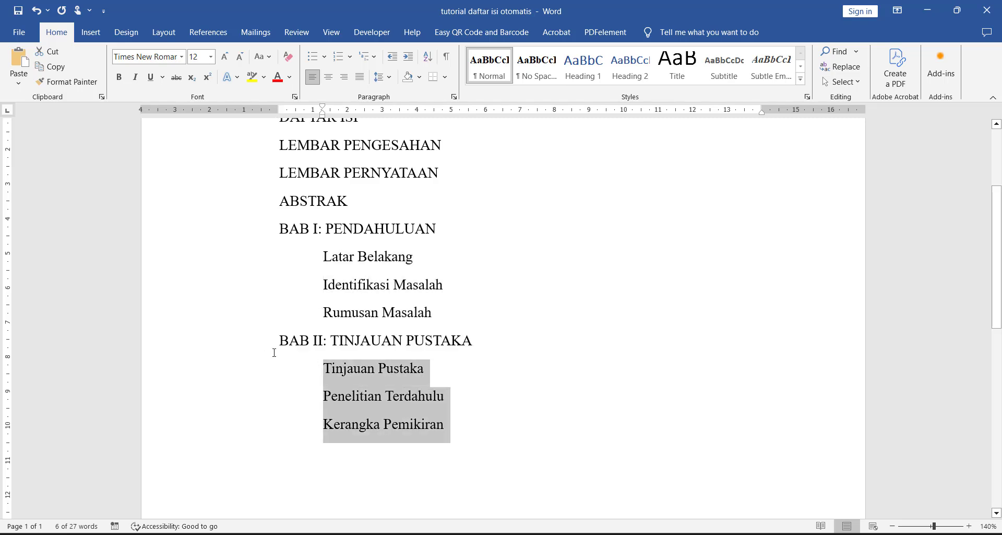
key("ctrl+m")
Step: Apply the Heading 1 style to the titles from DAFTAR ISI through BAB I: PENDAHULUAN and to BAB II: TINJAUAN PUSTAKA
scroll(403, 327, "up", 3)
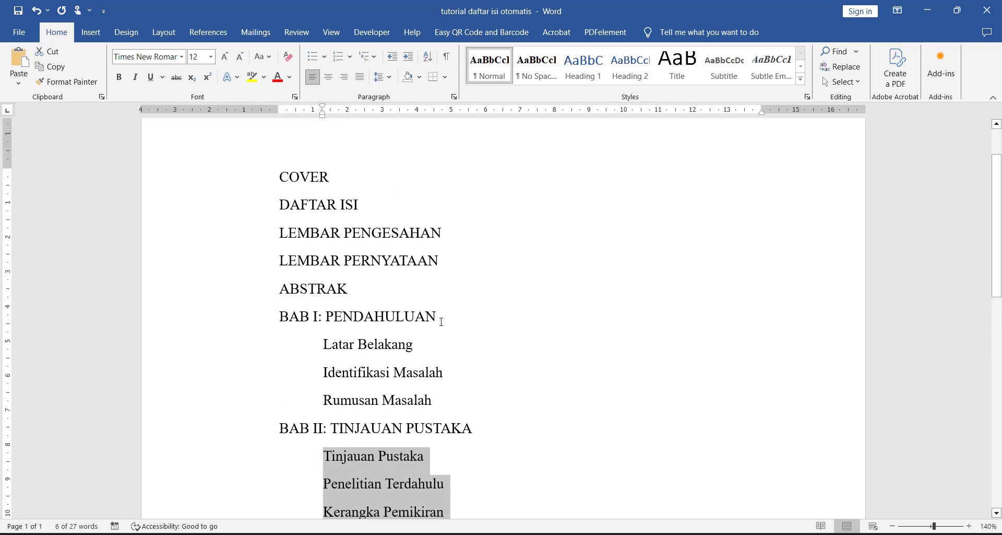
left_click_drag(441, 321, 282, 205)
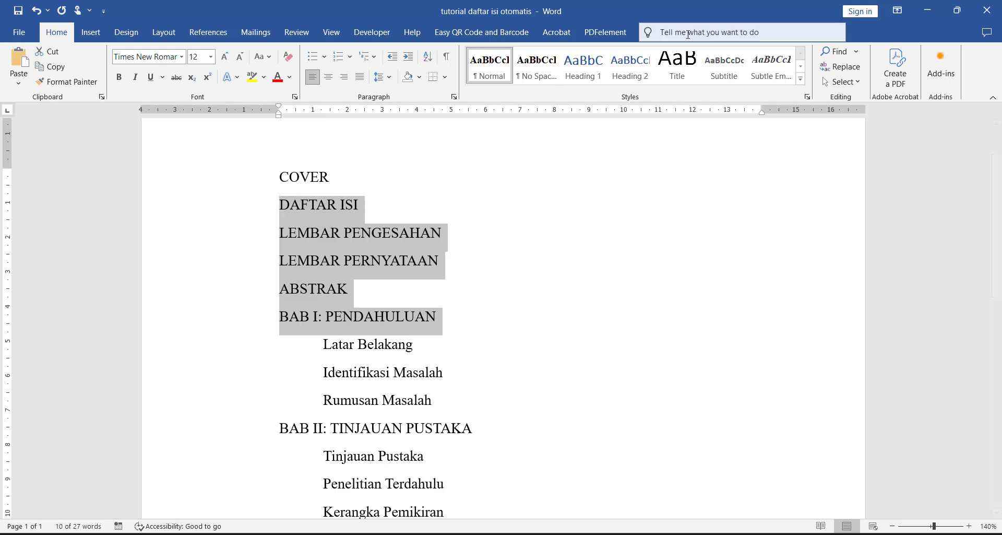
left_click(601, 70)
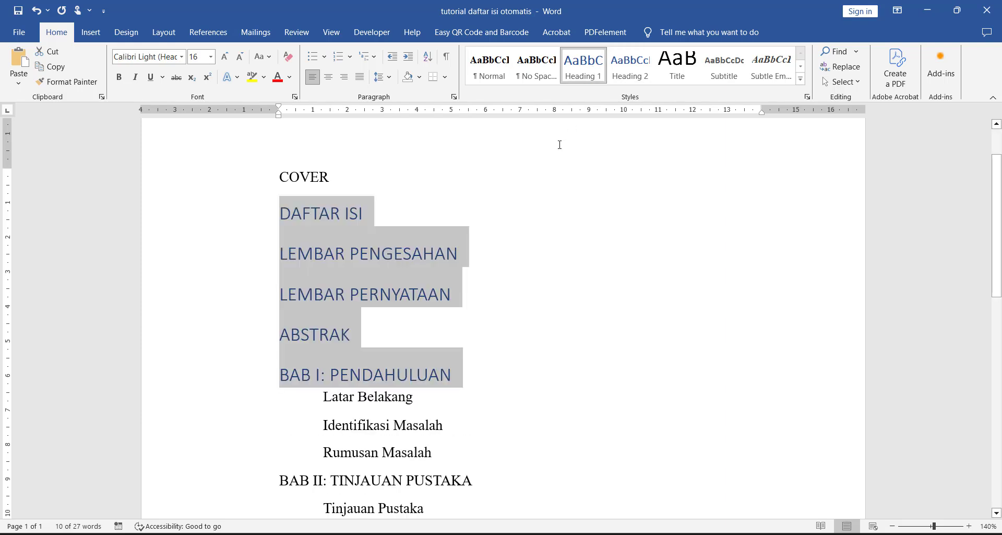
key("ctrl+z")
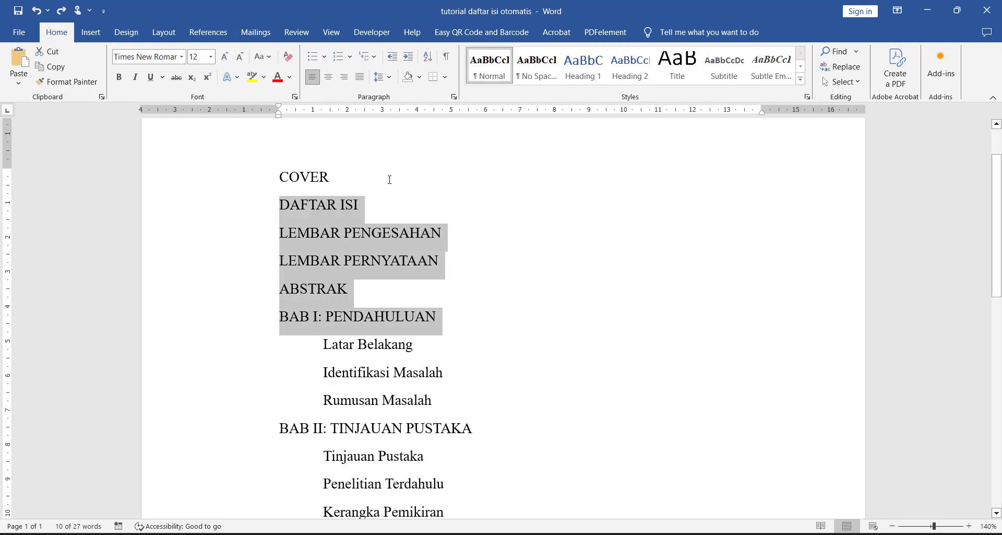
left_click(595, 82)
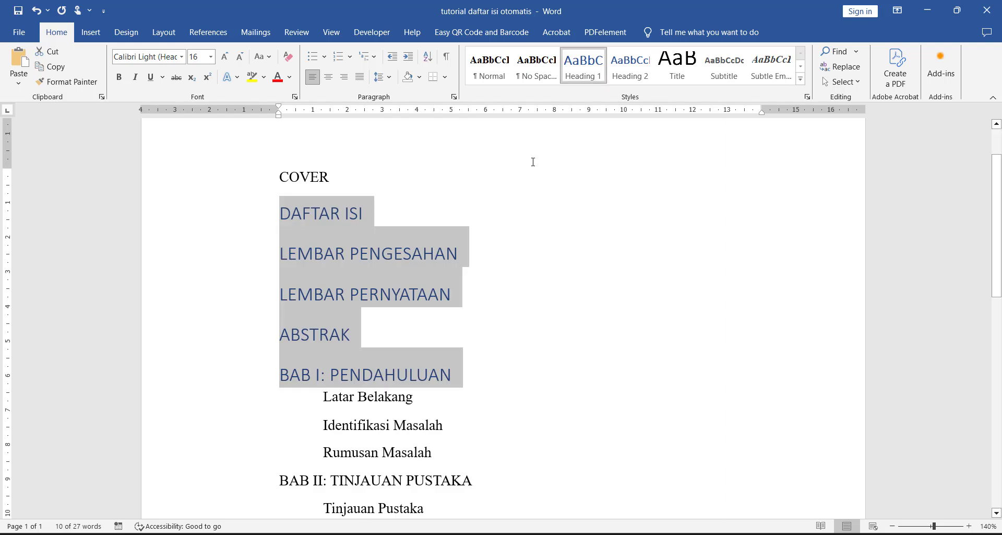
scroll(516, 200, "down", 2)
triple_click(450, 393)
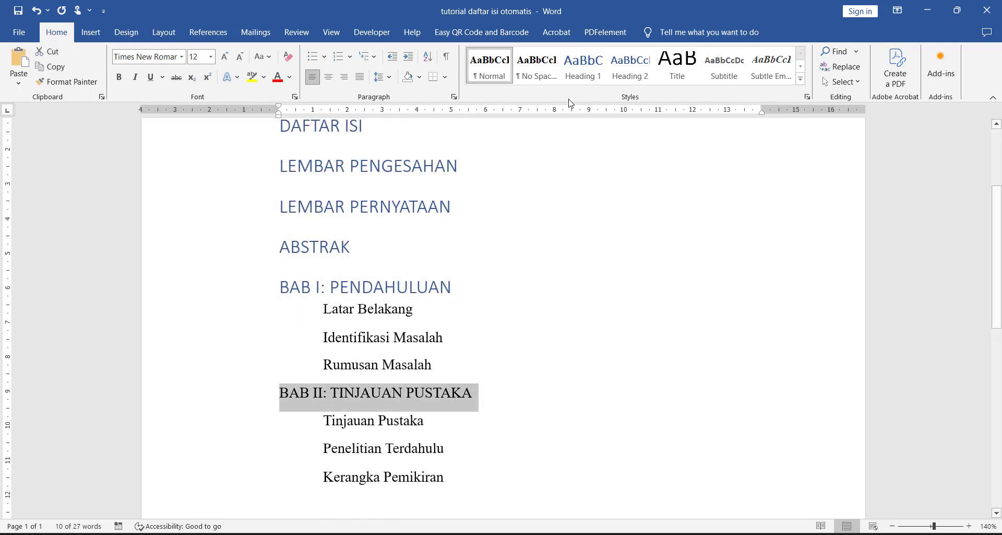
left_click(584, 65)
Step: Apply the Heading 2 style to Latar Belakang through Rumusan Masalah and to Tinjauan Pustaka through Kerangka Pemikiran
left_click_drag(462, 366, 328, 307)
left_click(634, 75)
scroll(510, 200, "down", 2)
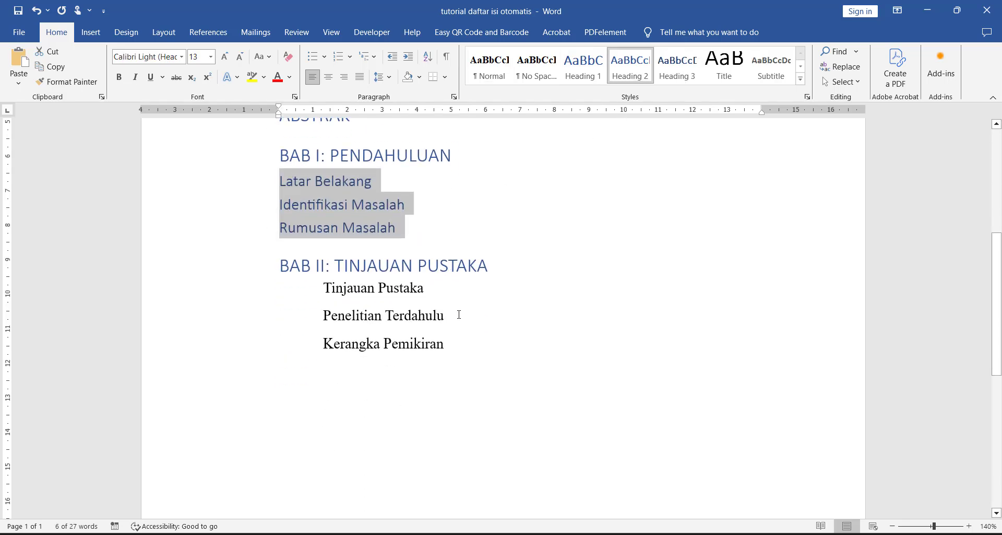
left_click_drag(460, 345, 325, 287)
left_click(630, 65)
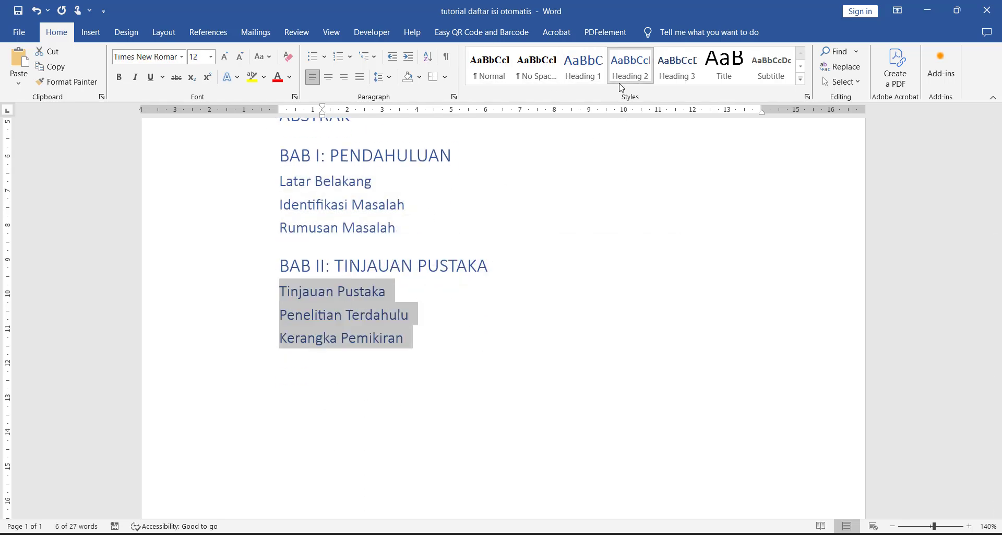
left_click(616, 267)
scroll(528, 240, "up", 5)
scroll(494, 226, "down", 4)
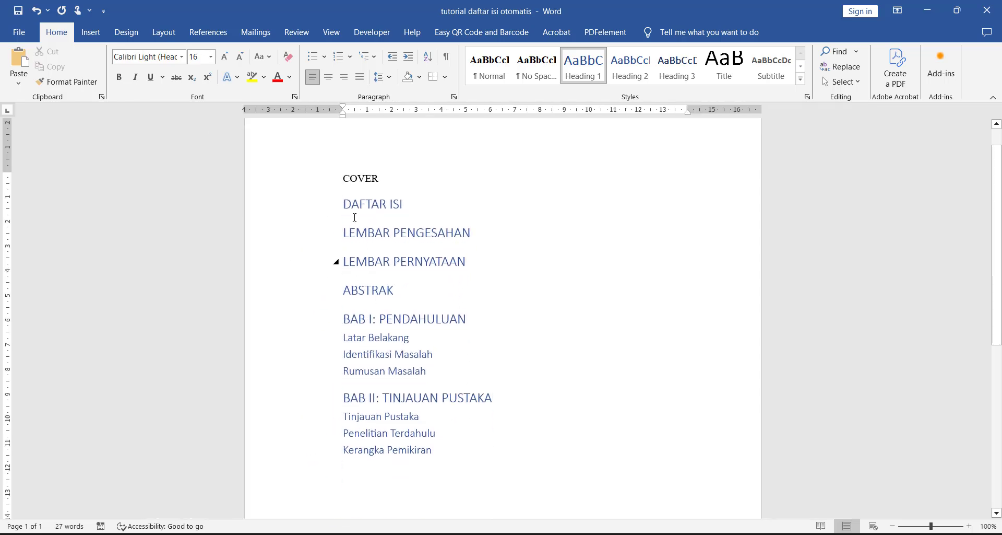
Step: Remove the space after paragraphs throughout the whole document
scroll(402, 269, "up", 6, "ctrl")
scroll(357, 275, "up", 10, "ctrl")
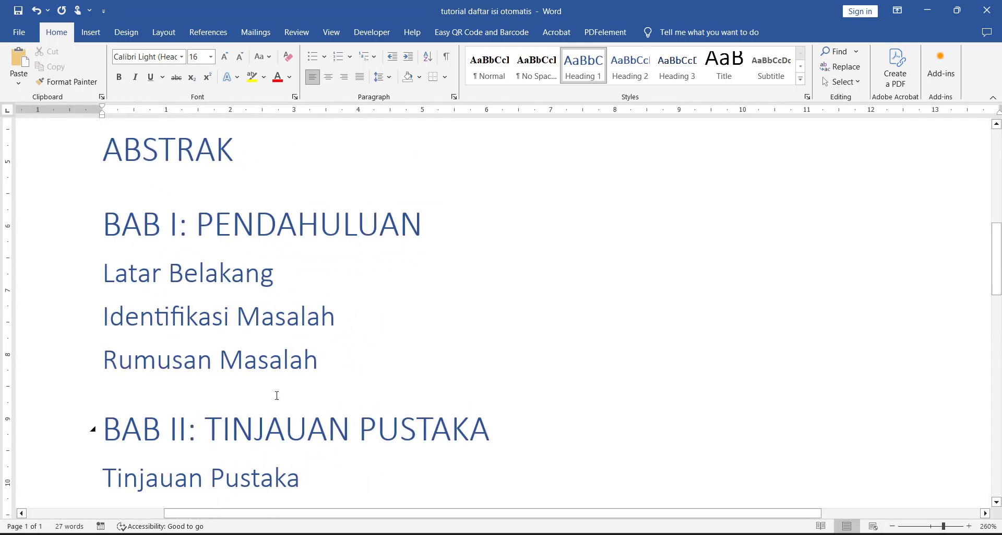
key("ctrl+a")
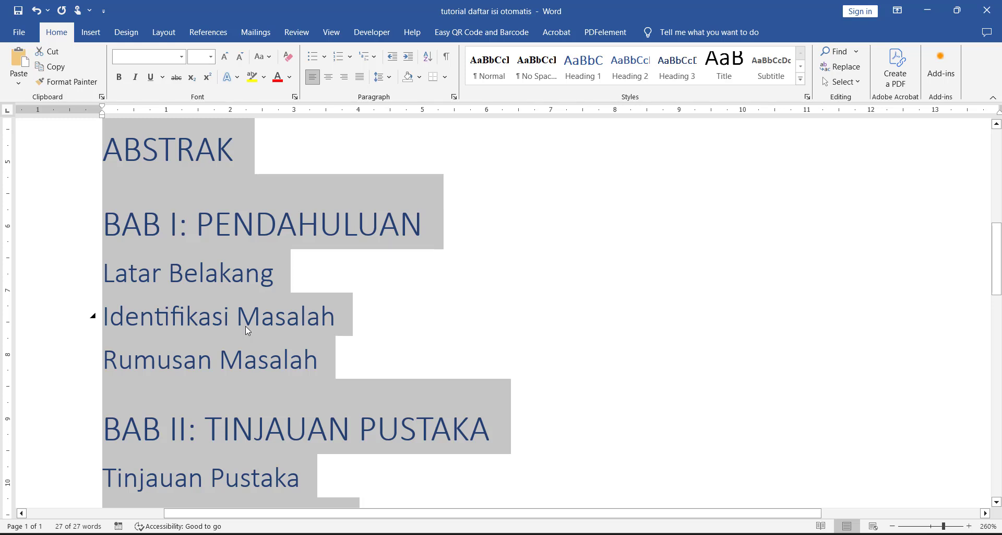
left_click(261, 284)
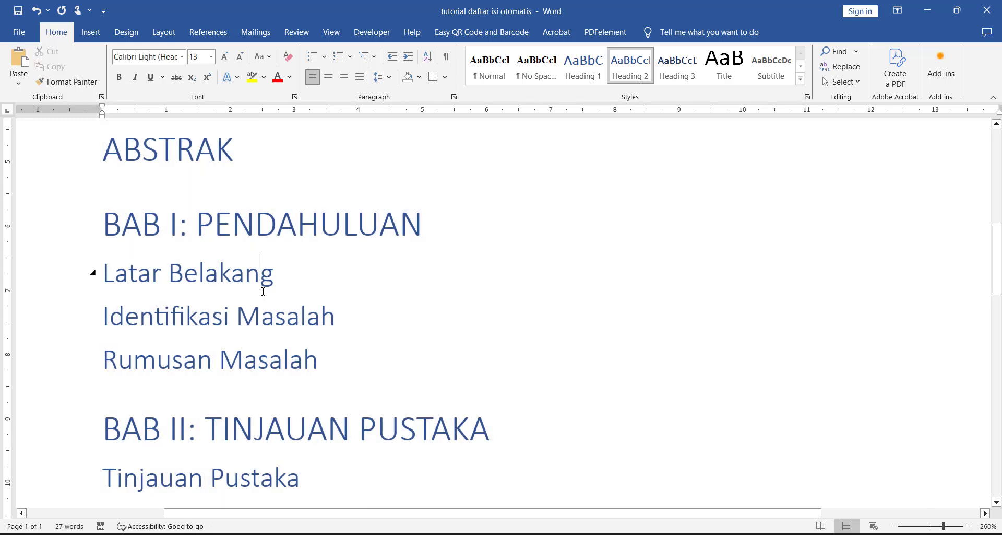
key("ctrl+a")
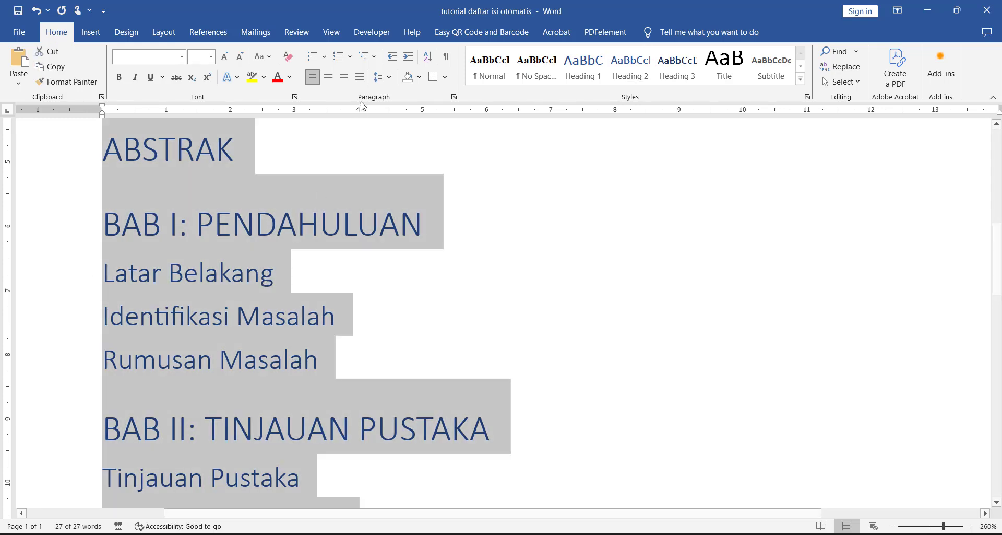
left_click(380, 78)
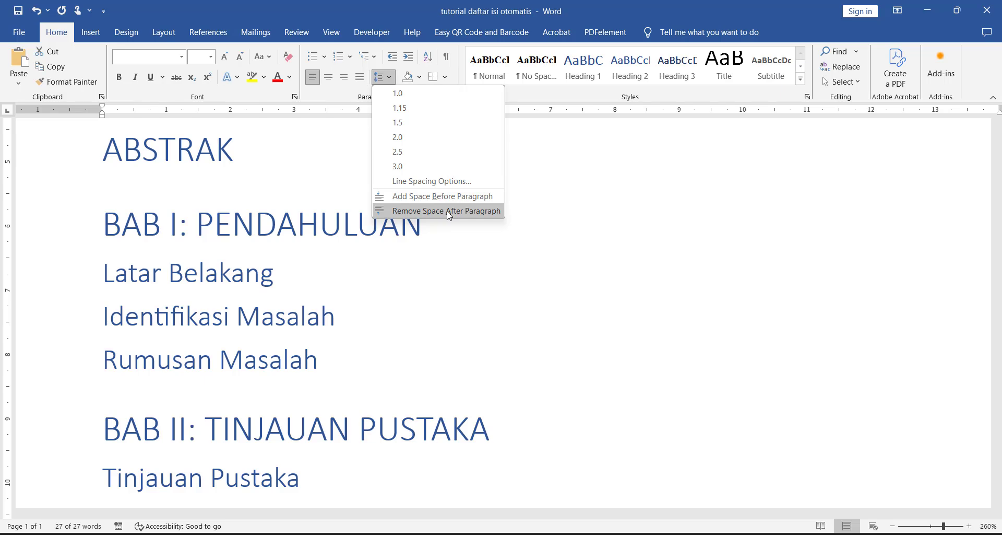
left_click(448, 211)
Step: Set the line spacing of the whole document to 1.5
left_click(380, 76)
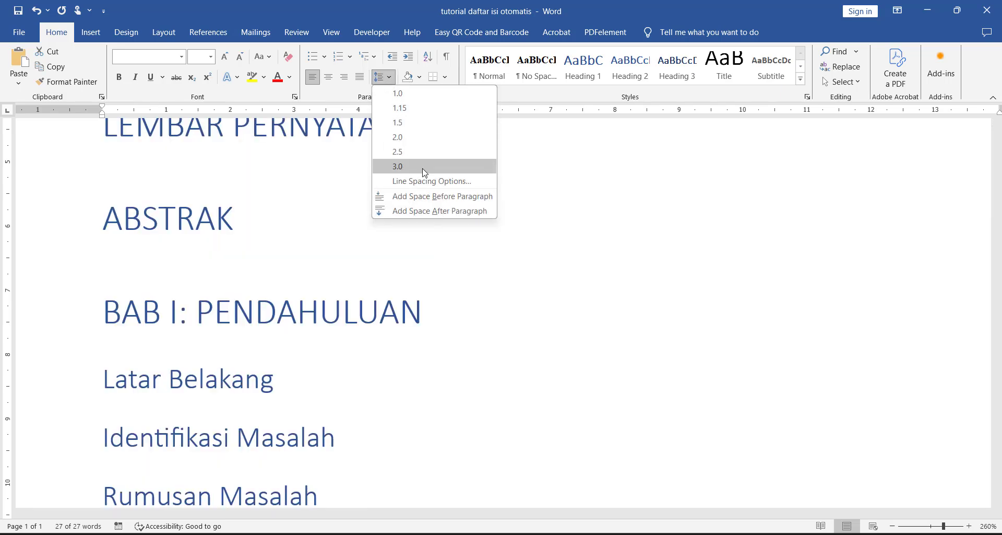
key("Escape")
left_click(385, 76)
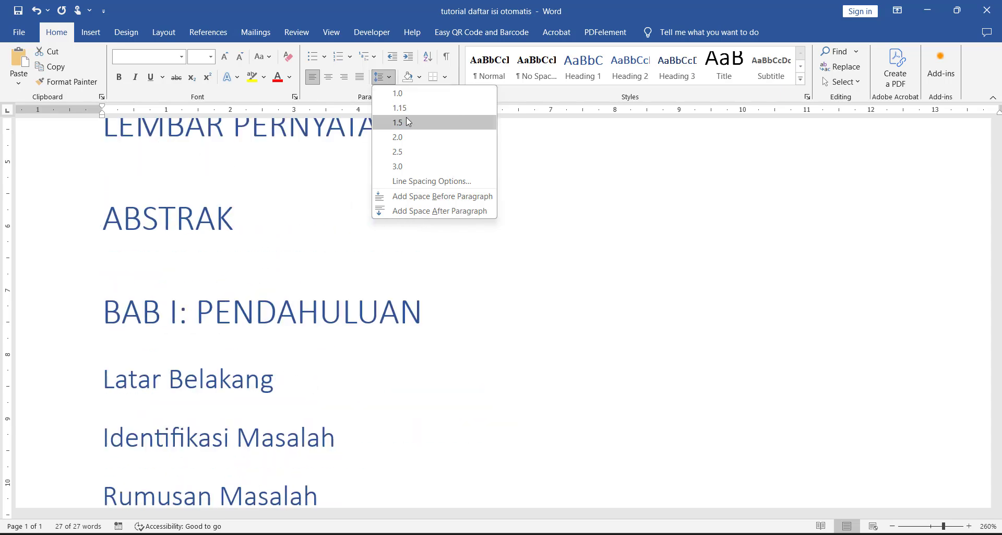
left_click(406, 122)
scroll(406, 198, "down", 14)
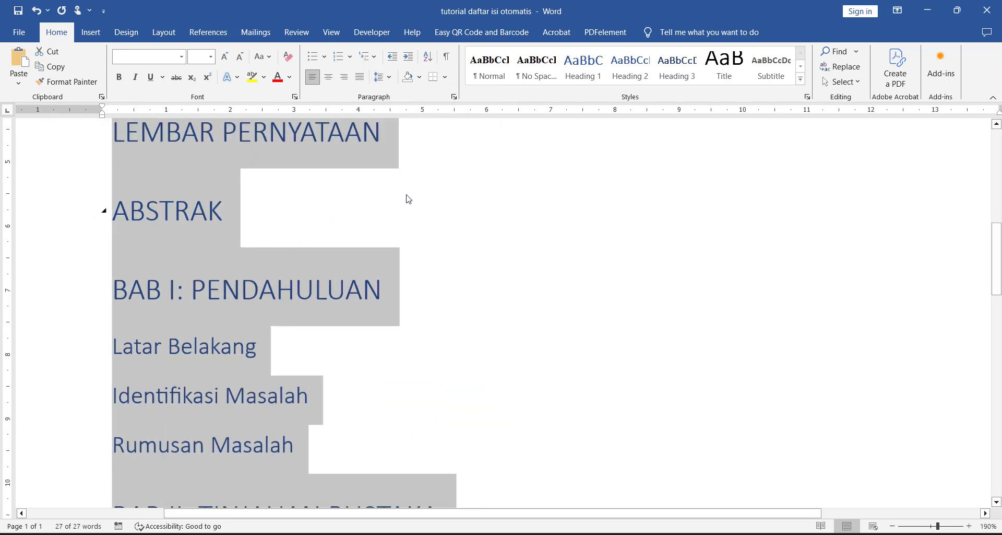
Step: Set the text of the whole document to Times New Roman at size 12
scroll(440, 246, "down", 7)
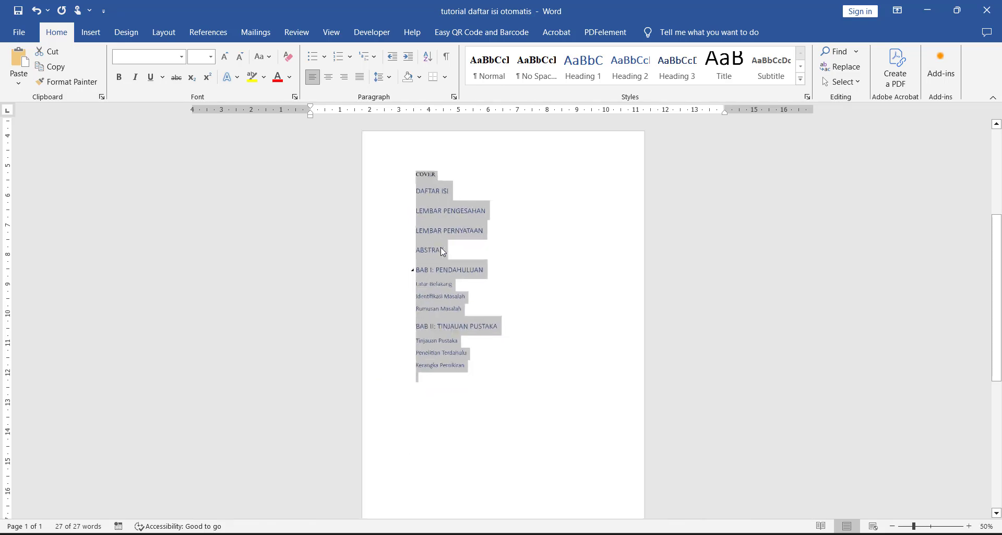
scroll(440, 246, "up", 3)
scroll(486, 231, "up", 3)
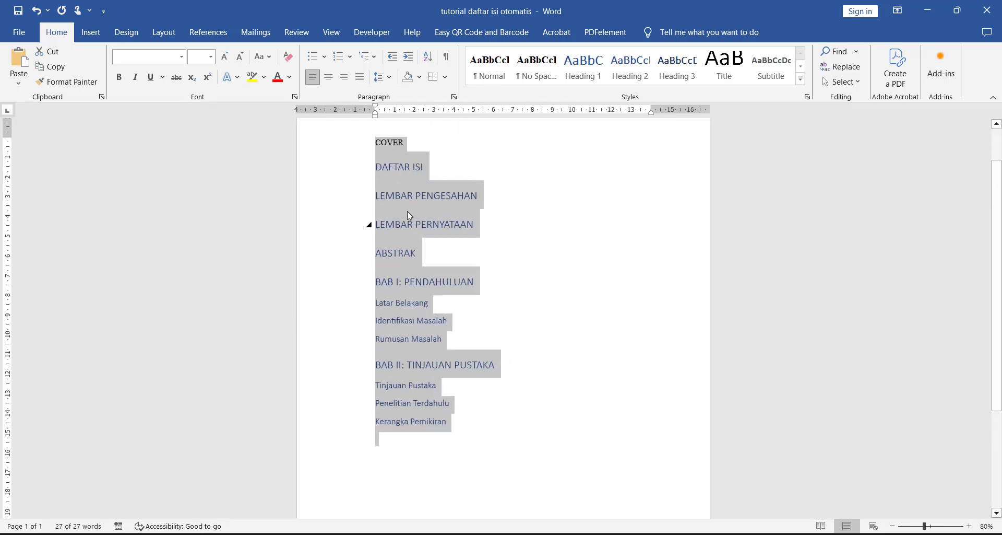
left_click(194, 60)
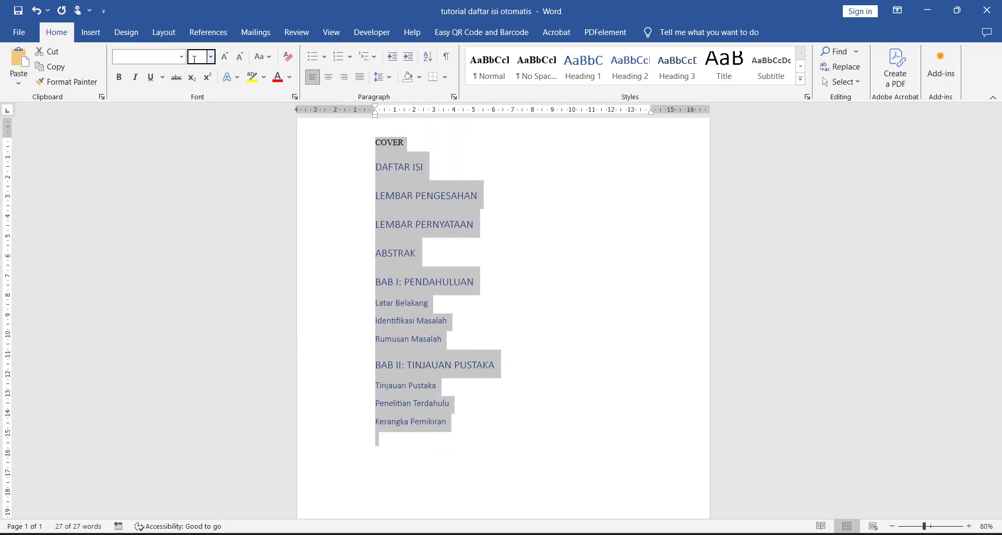
type("12")
key("Return")
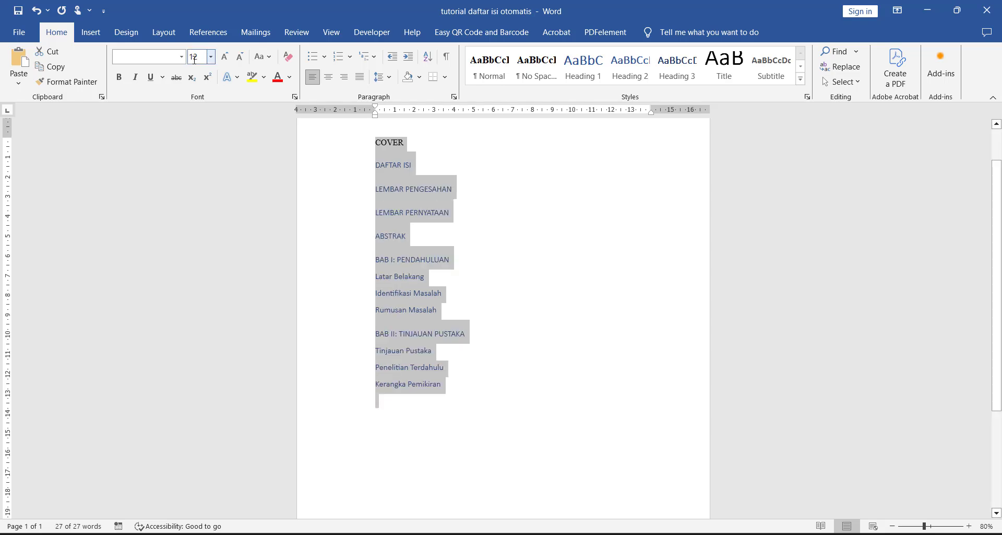
left_click(177, 61)
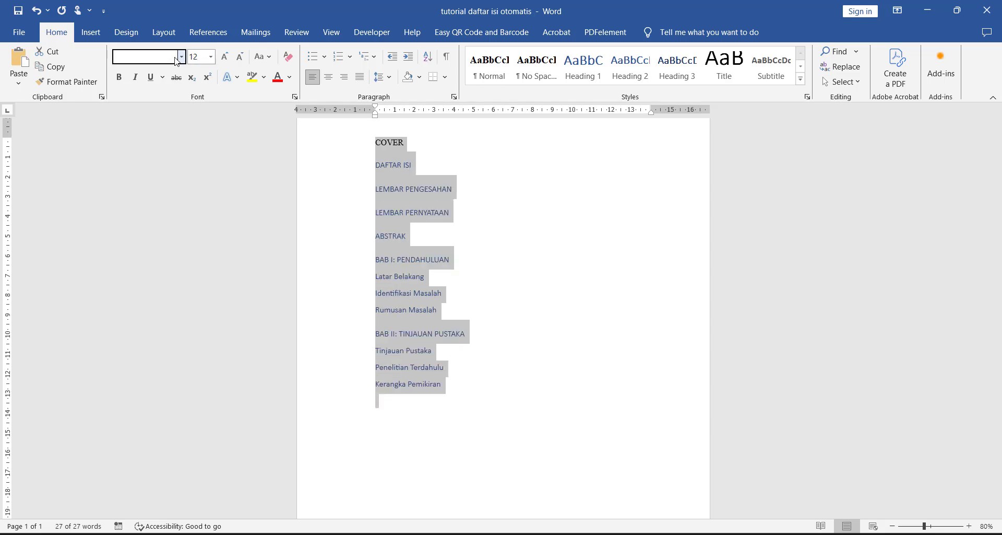
type("Times New Roma")
key("Return")
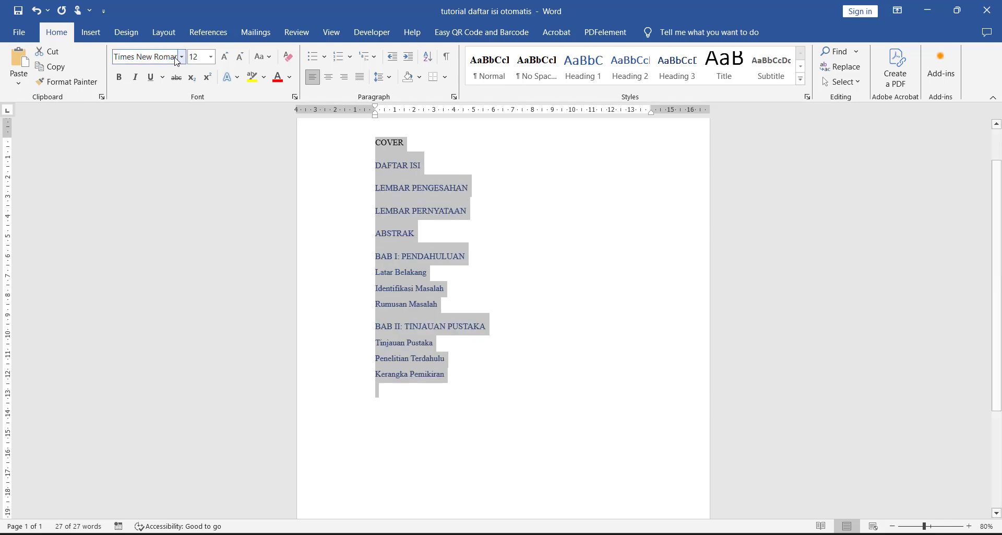
Step: Change the font color of the whole document to black
scroll(431, 160, "up", 2, "ctrl")
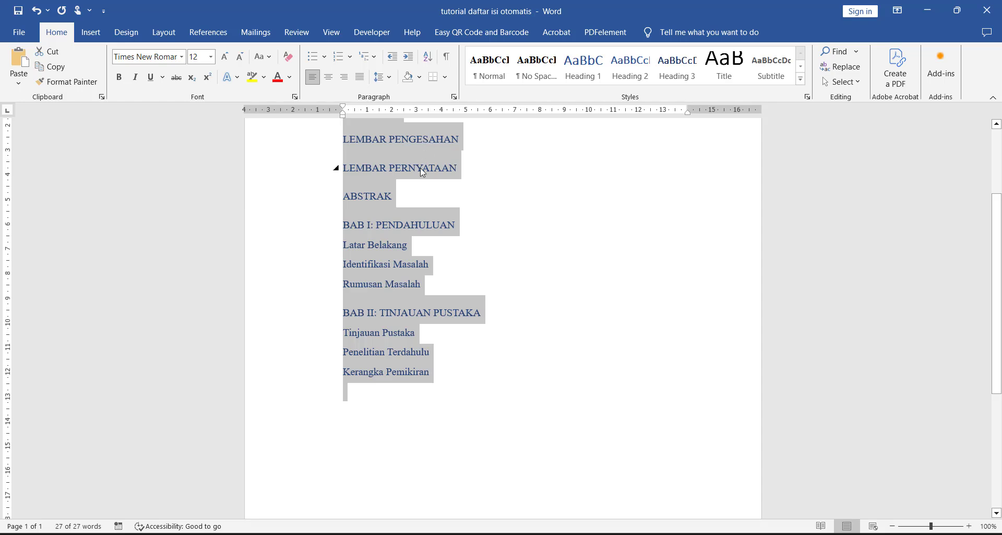
scroll(422, 172, "up", 7, "ctrl")
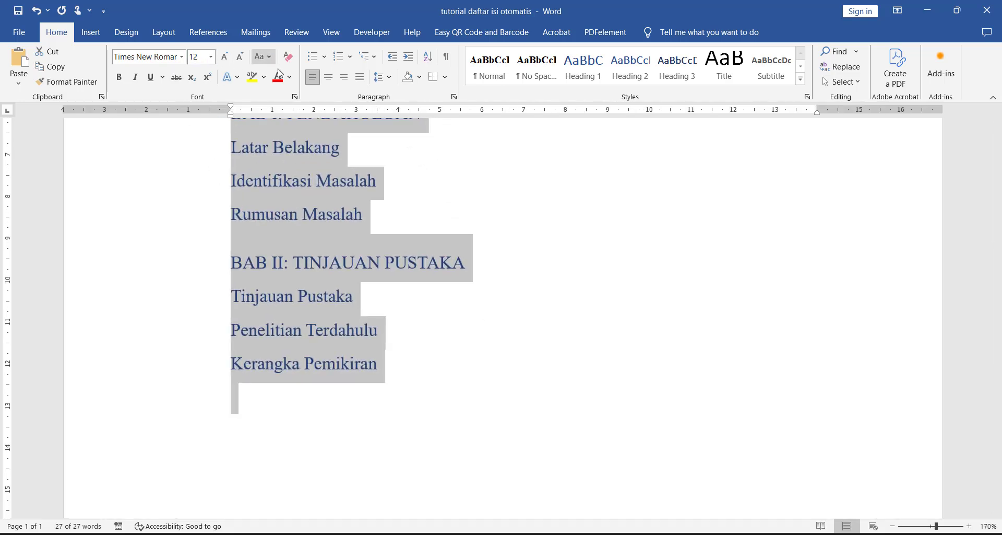
left_click(290, 76)
left_click(295, 103)
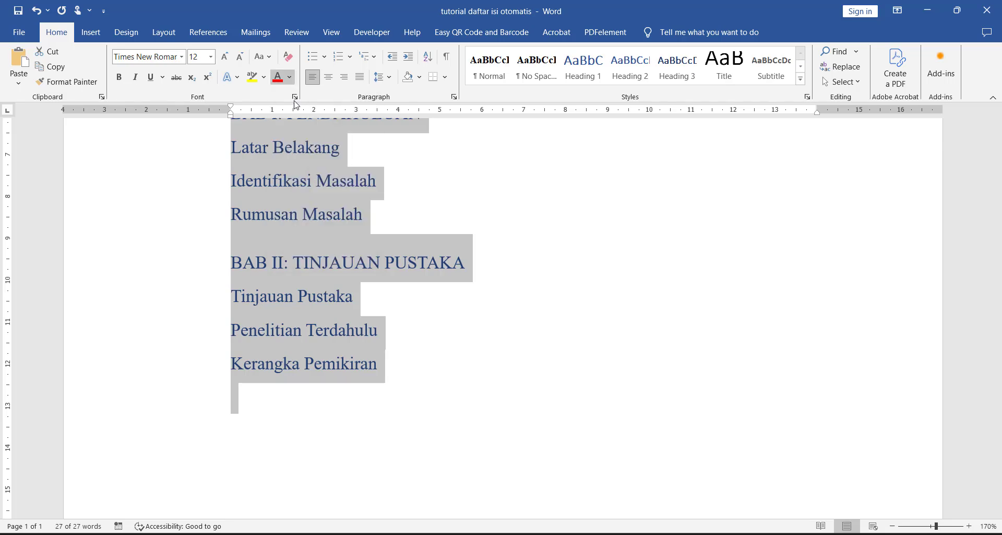
scroll(419, 301, "up", 5)
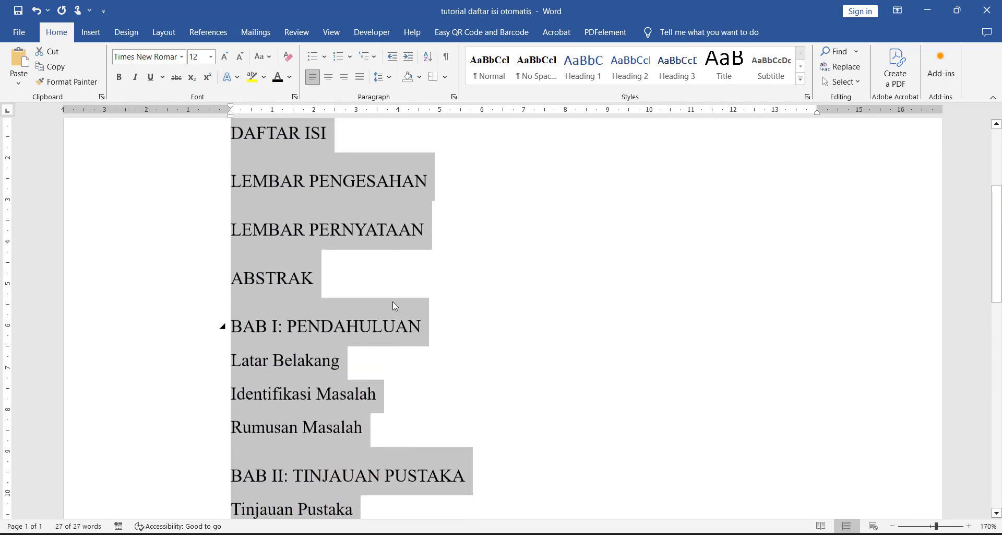
Step: Check the line and paragraph spacing settings applied to the whole document
left_click(396, 326)
scroll(367, 258, "up", 3)
scroll(367, 258, "down", 3)
key("ctrl+a")
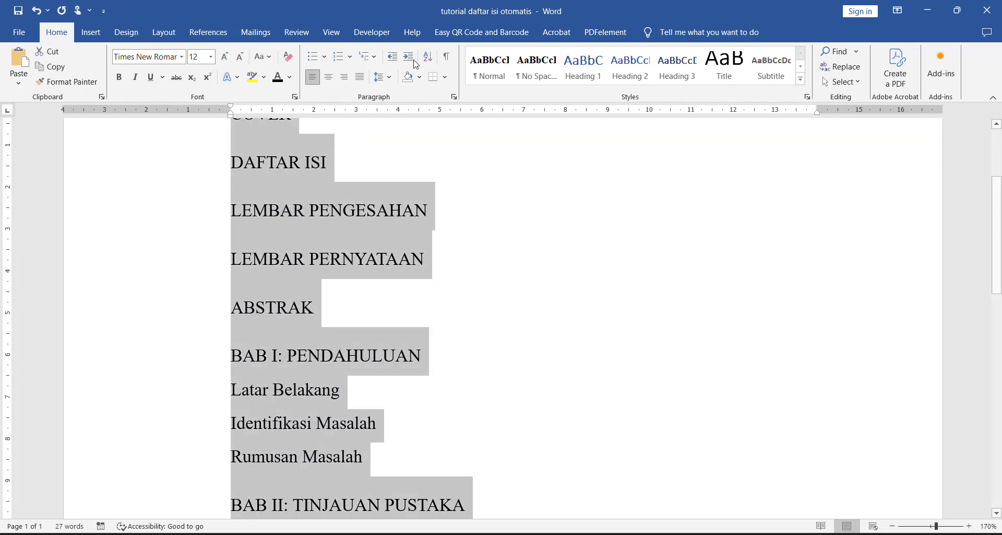
left_click(389, 77)
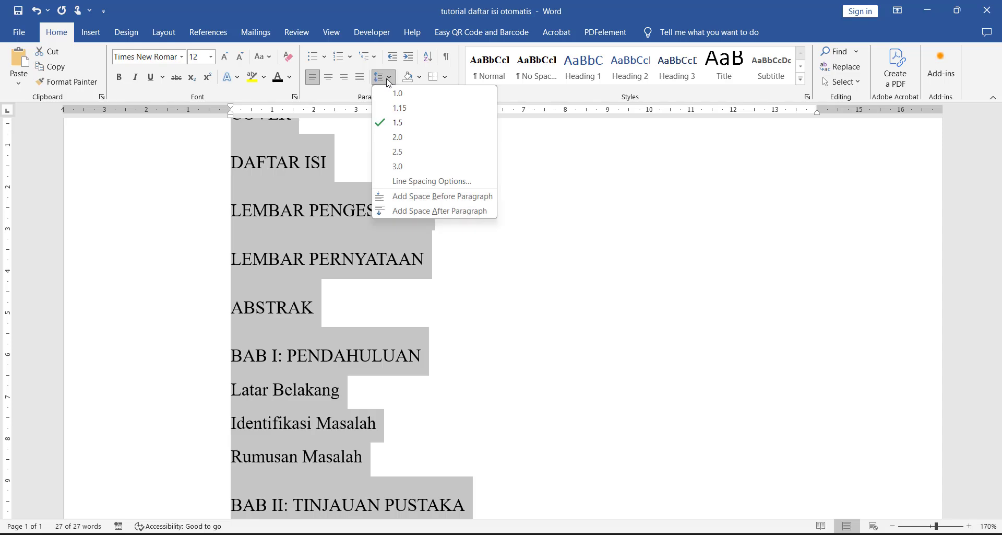
left_click(389, 83)
scroll(448, 215, "up", 3)
scroll(448, 215, "down", 5)
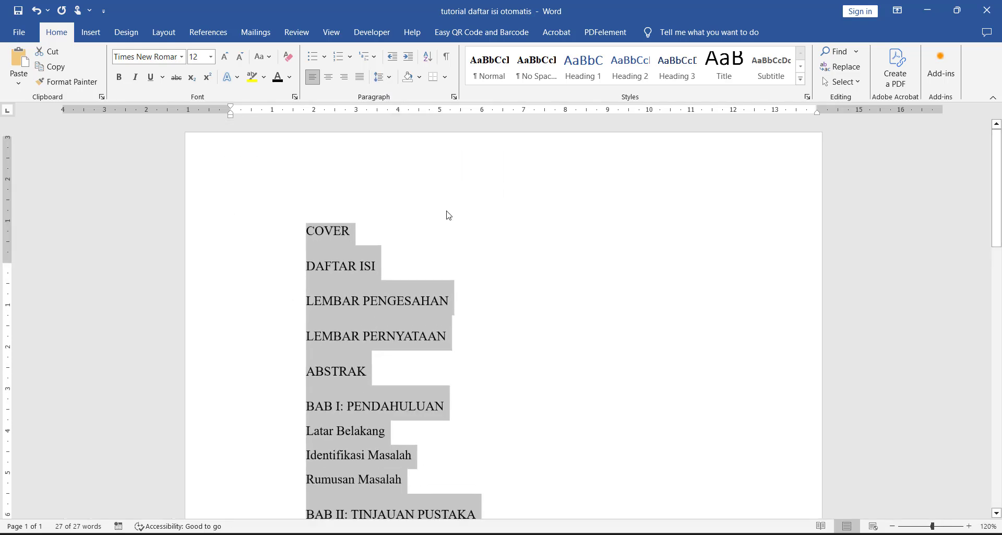
scroll(448, 215, "down", 4)
left_click(442, 213)
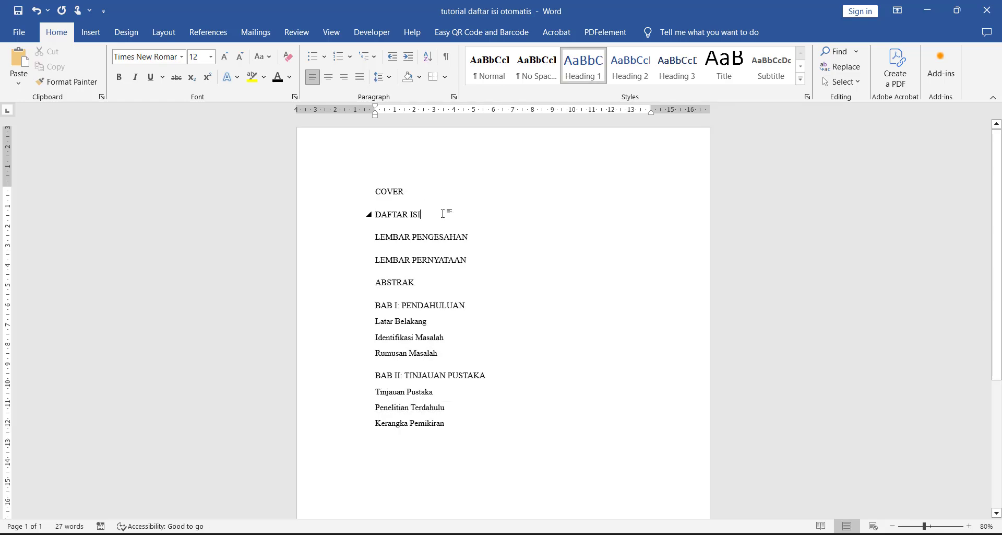
Step: Insert page breaks so that DAFTAR ISI, LEMBAR PENGESAHAN and LEMBAR PERNYATAAN each start on a new page without a blank line above
left_click(407, 189)
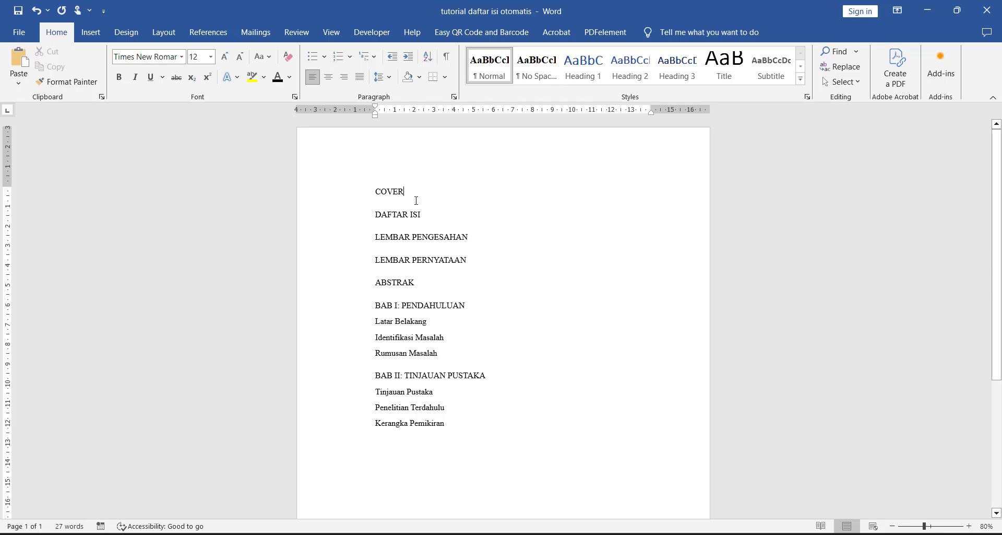
key("ctrl+Return")
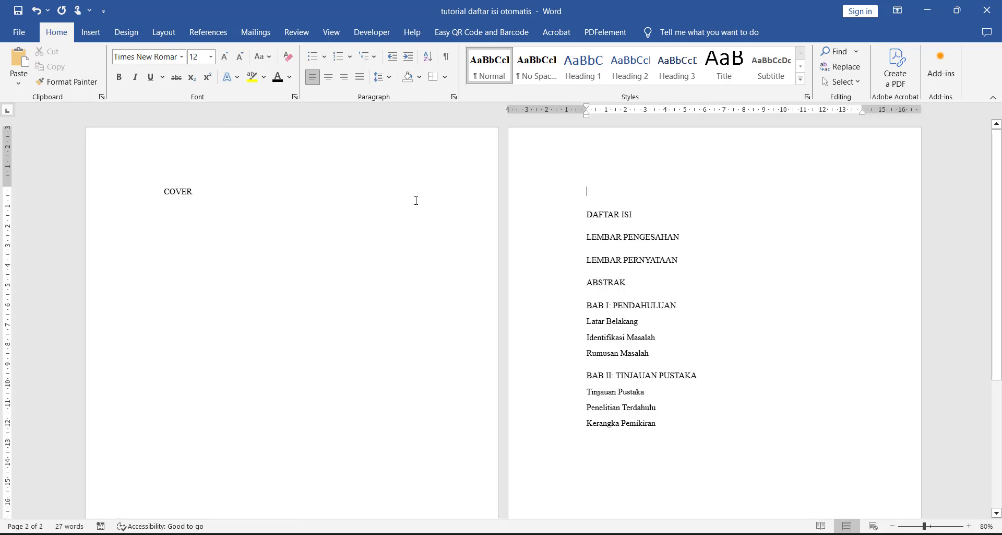
key("Delete")
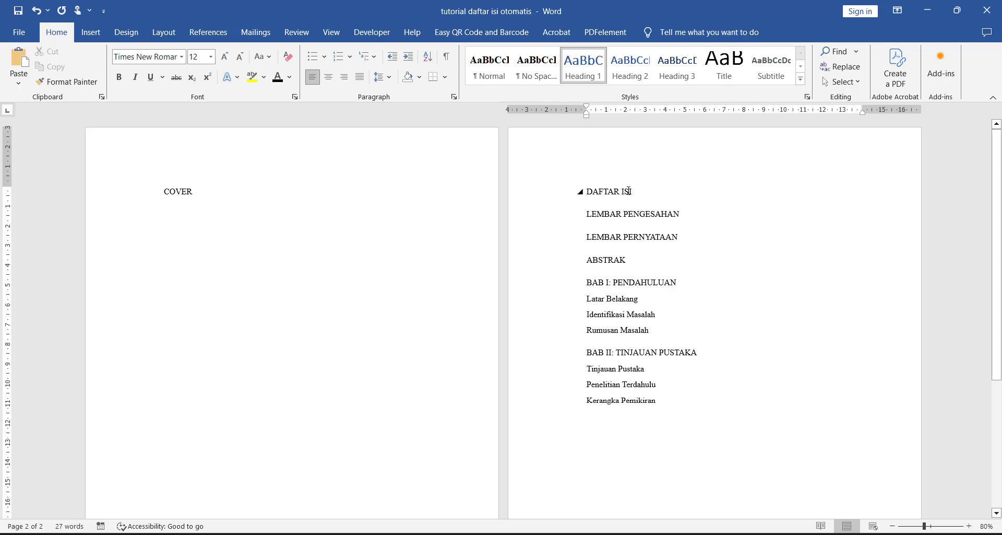
scroll(639, 191, "down", 5)
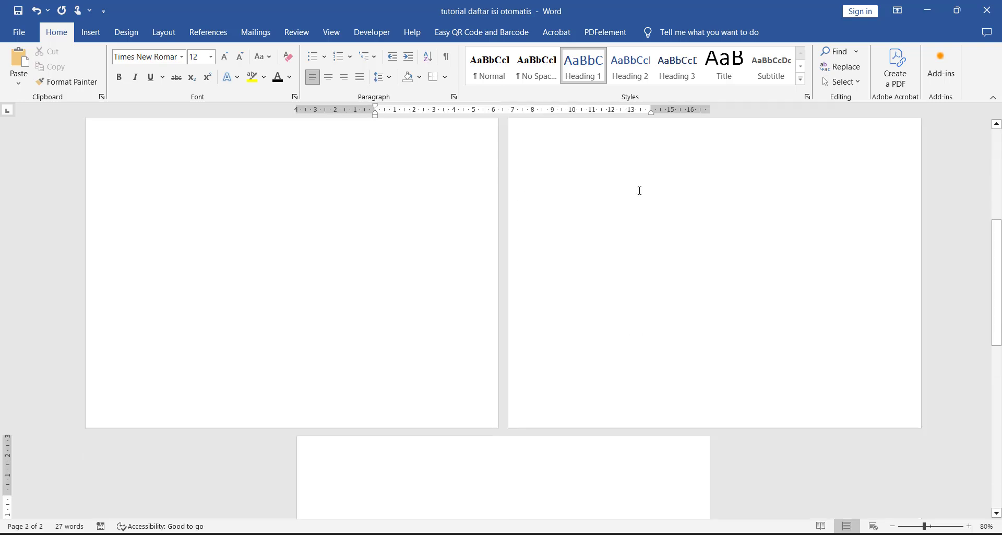
scroll(641, 225, "down", 5)
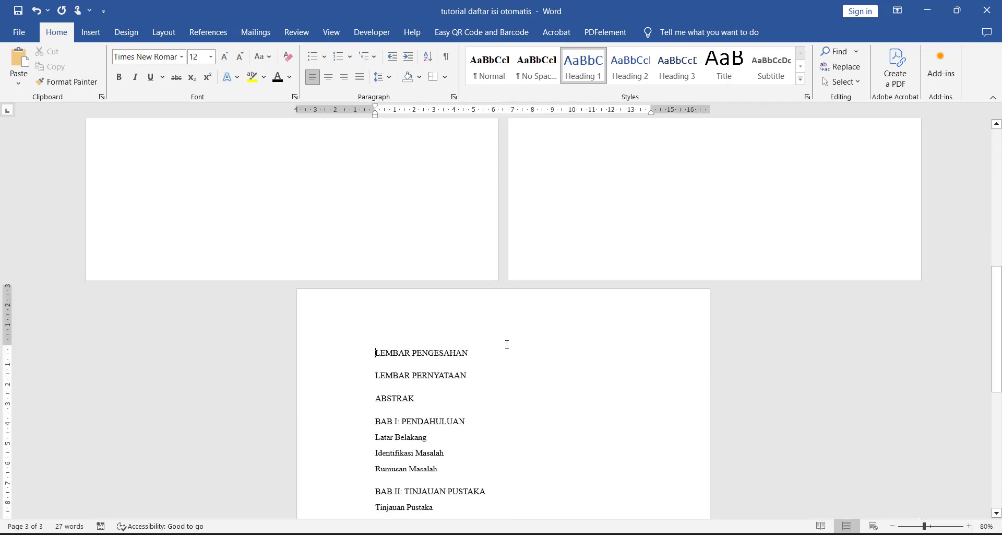
left_click(504, 349)
key("ctrl+Return")
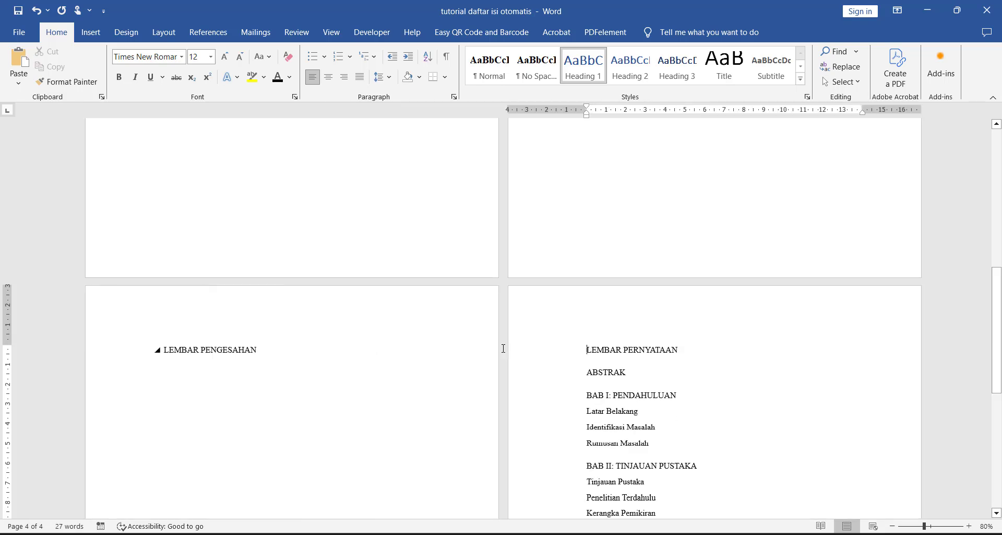
Step: Insert page breaks so that ABSTRAK and BAB I: PENDAHULUAN each start at the top of a new page
left_click(701, 353)
key("Return")
scroll(702, 353, "down", 2)
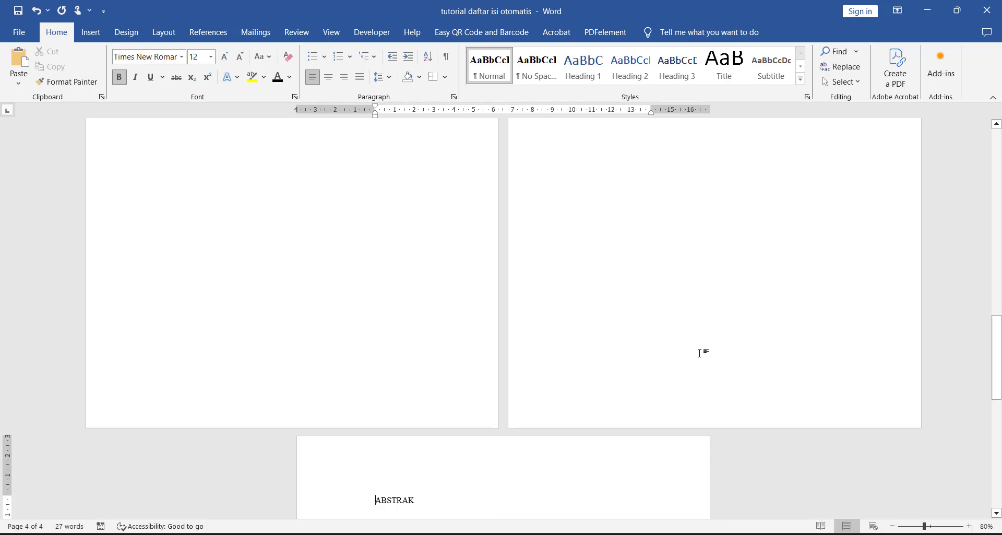
scroll(555, 273, "down", 5)
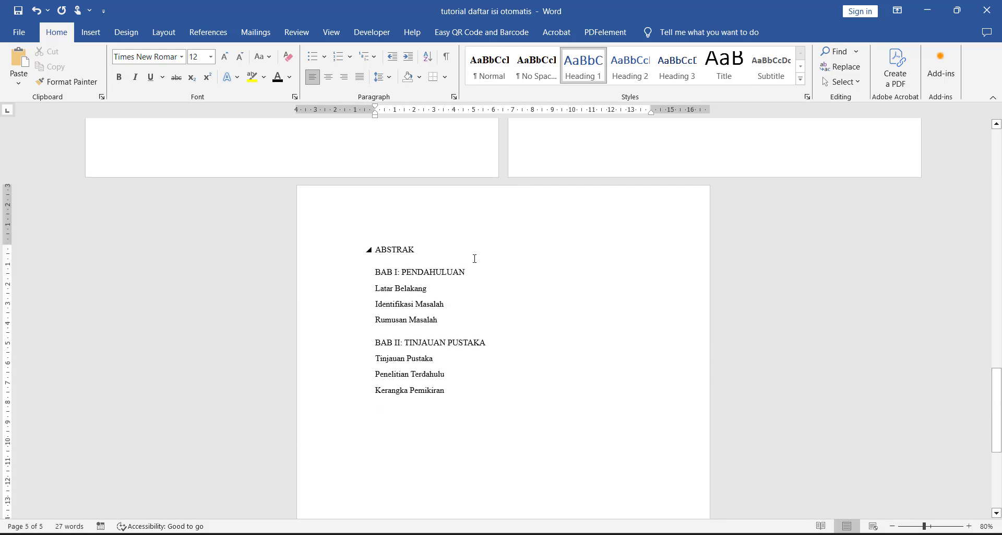
key("ctrl+Return")
key("Delete")
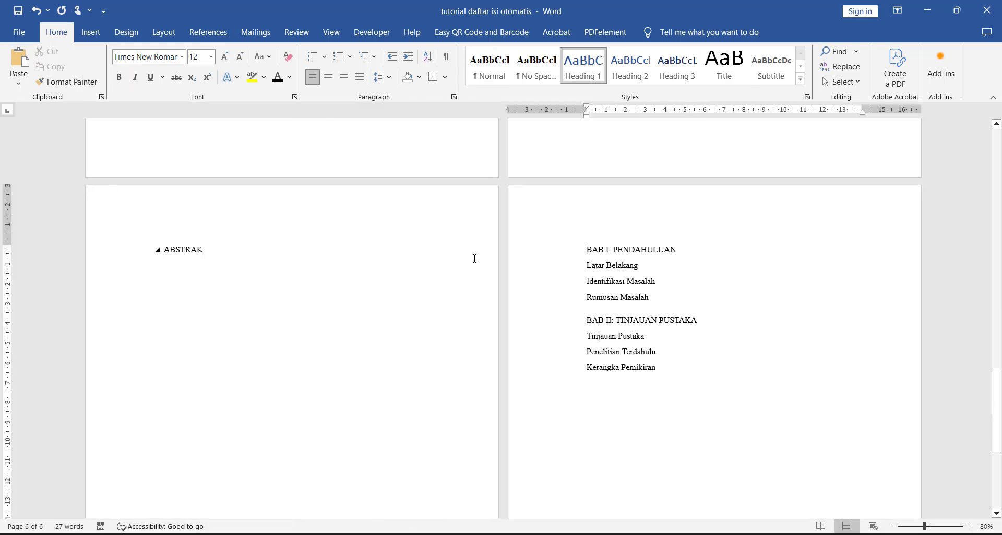
Step: Insert a page break after Rumusan Masalah and remove the blank line above BAB II: TINJAUAN PUSTAKA
left_click(667, 307)
left_click(664, 298)
key("ctrl+Return")
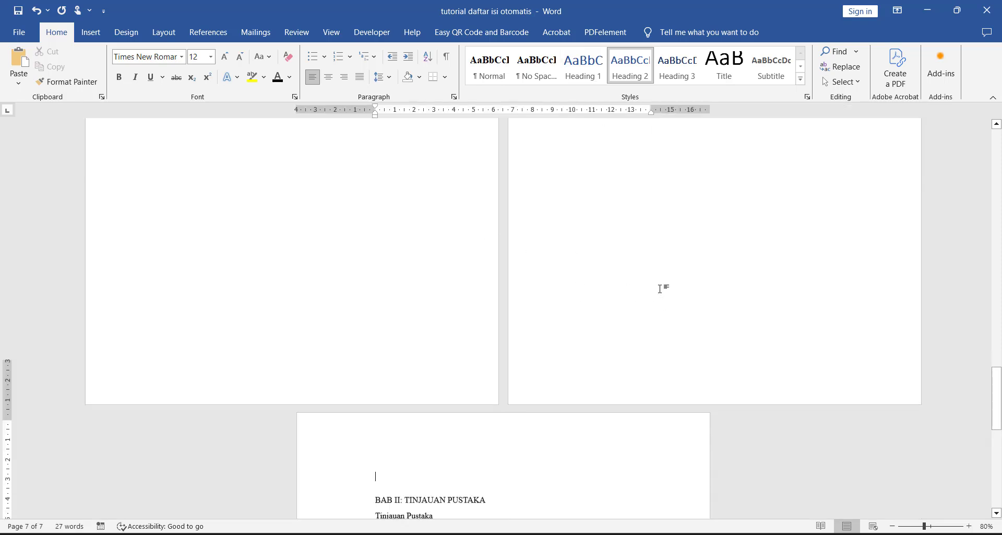
key("Delete")
Step: Center and bold the chapter titles BAB II: TINJAUAN PUSTAKA and BAB I: PENDAHULUAN
key("ctrl+e")
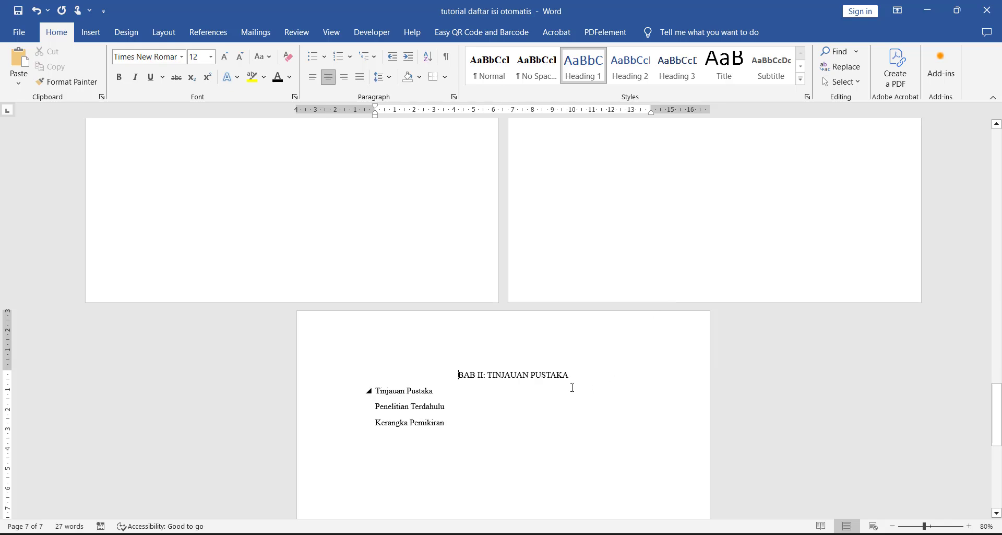
triple_click(557, 376)
key("ctrl+b")
scroll(552, 260, "up", 10)
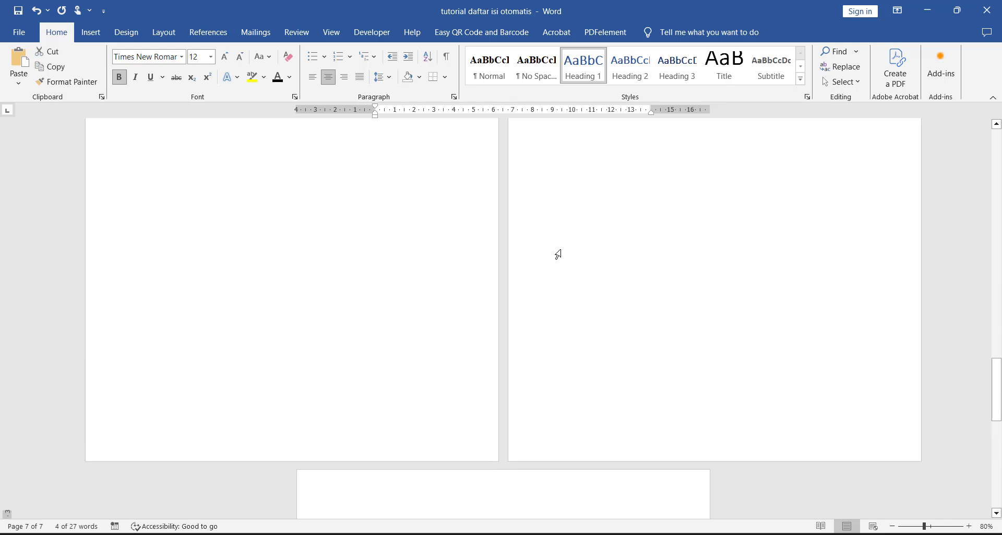
scroll(561, 256, "up", 2)
left_click(561, 257)
key("ctrl+b")
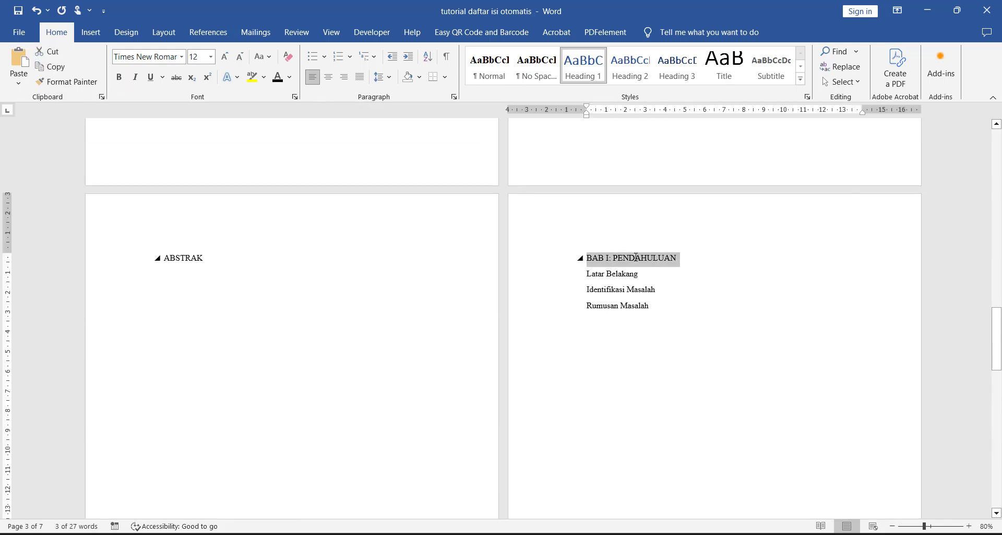
key("ctrl+e")
Step: Bold and center the ABSTRAK title
triple_click(185, 256)
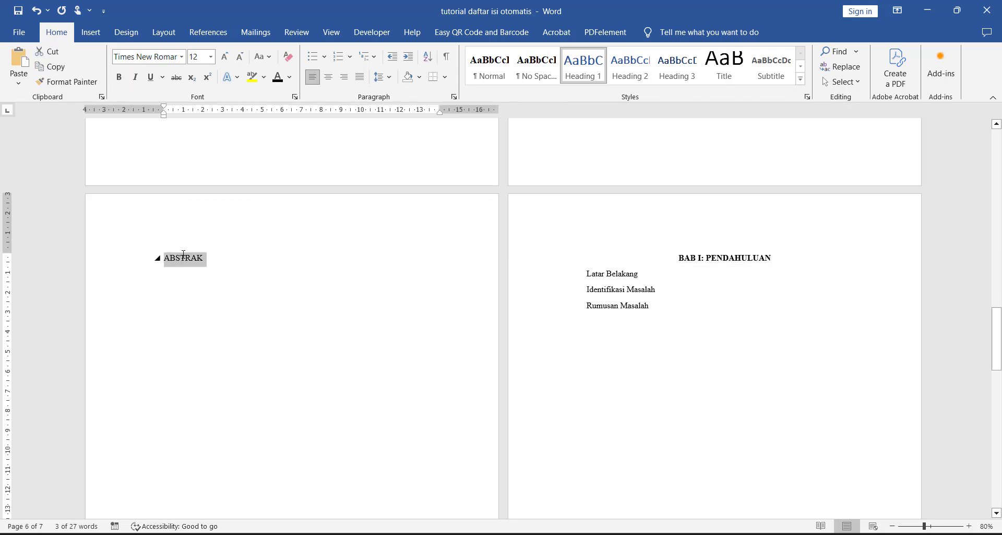
key("ctrl+b")
key("ctrl+e")
scroll(459, 291, "up", 10)
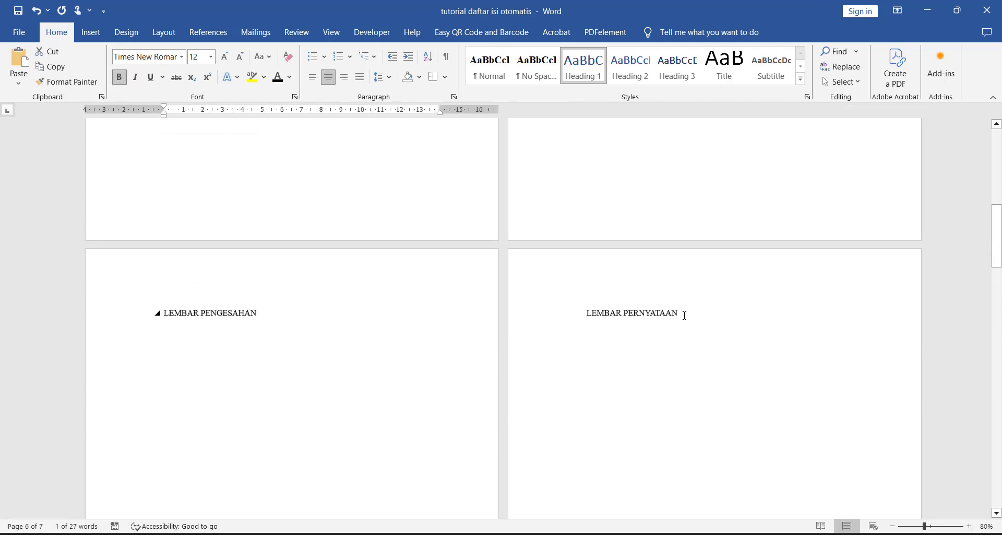
Step: Bold and center the LEMBAR PERNYATAAN and LEMBAR PENGESAHAN titles
left_click_drag(686, 320, 579, 317)
key("ctrl+b")
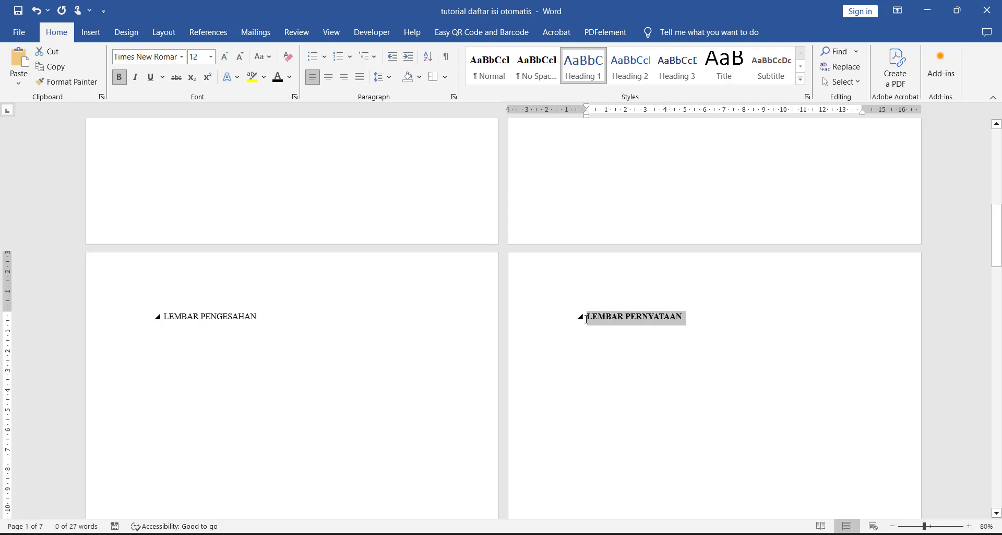
key("ctrl+e")
left_click_drag(257, 314, 163, 316)
key("ctrl+b")
key("ctrl+e")
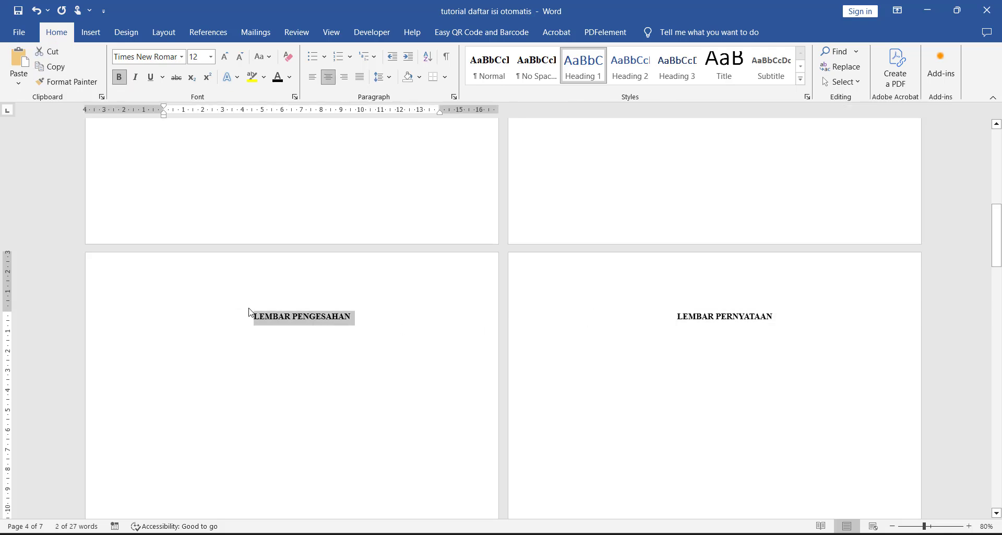
Step: Center and bold the DAFTAR ISI title, and view all the pages together
scroll(343, 309, "up", 3)
scroll(343, 309, "up", 5)
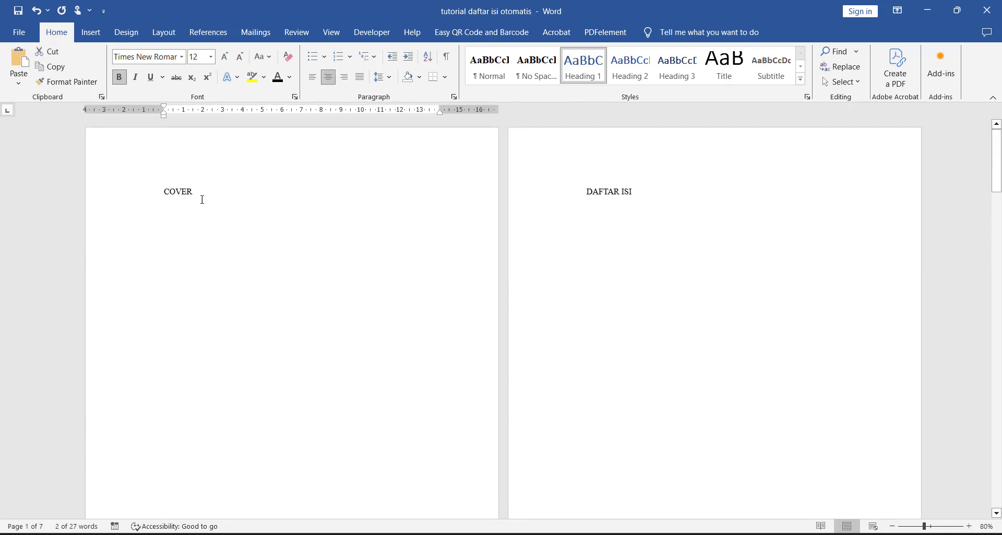
triple_click(621, 202)
triple_click(616, 191)
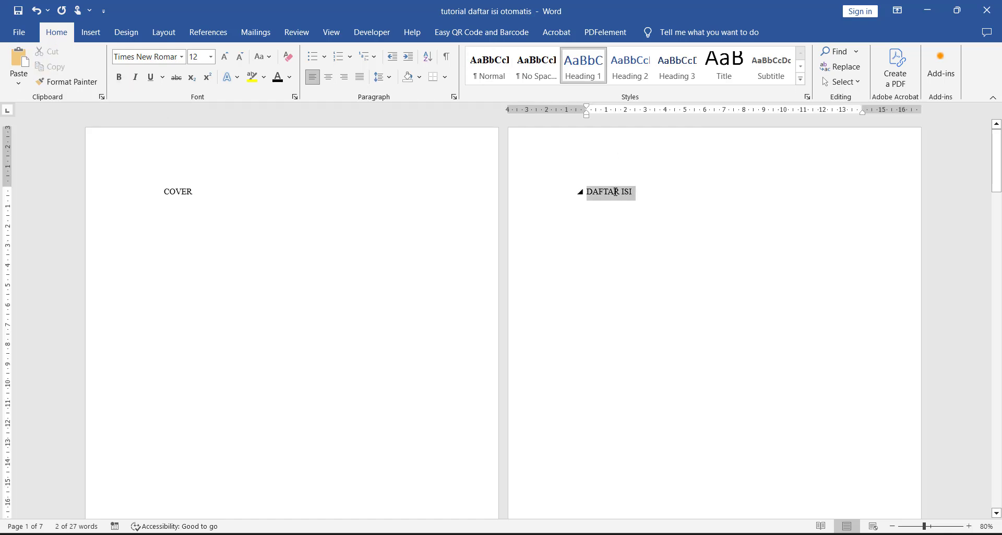
key("ctrl+e")
key("ctrl+b")
scroll(616, 192, "down", 7)
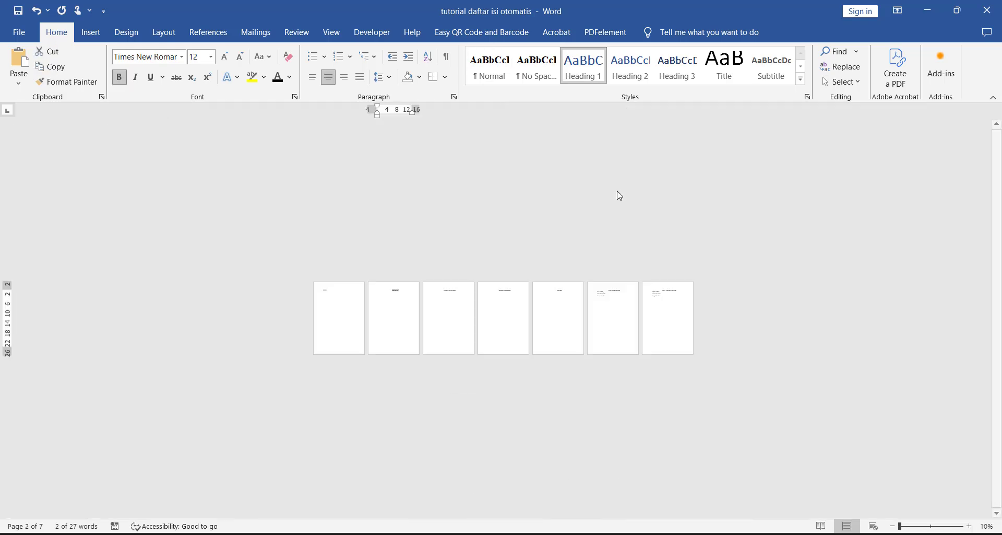
scroll(581, 311, "up", 6)
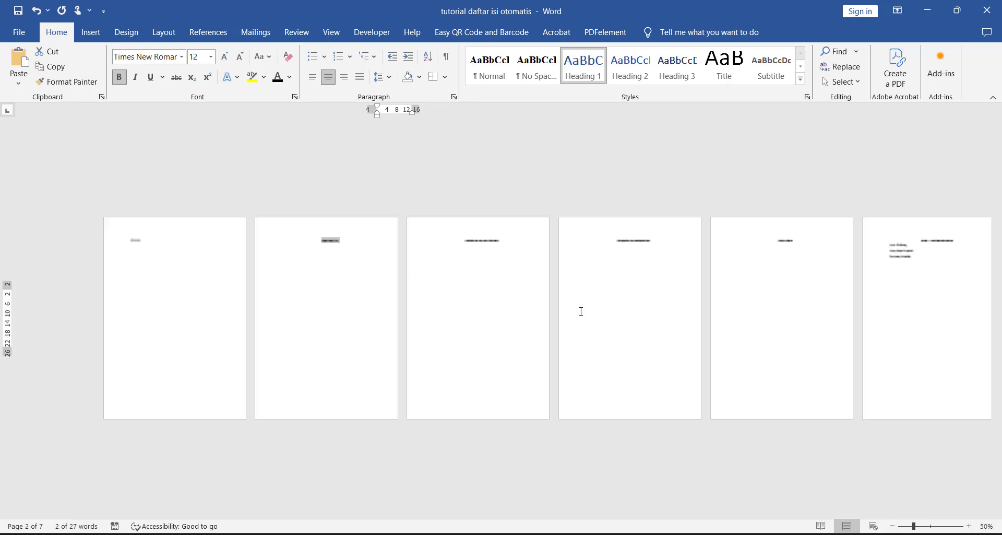
Step: Start a new empty line directly below the DAFTAR ISI title on the second page
scroll(581, 311, "down", 1)
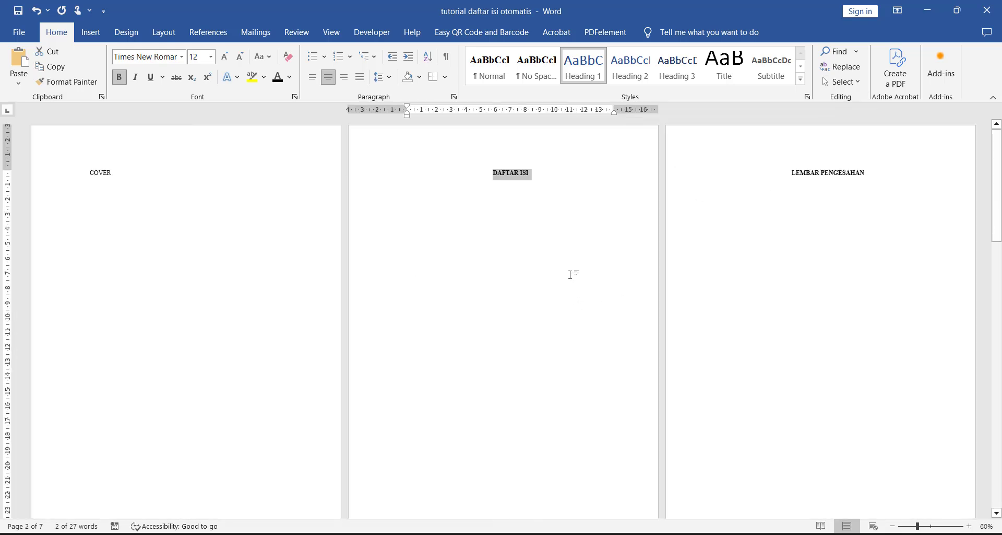
scroll(570, 272, "down", 5)
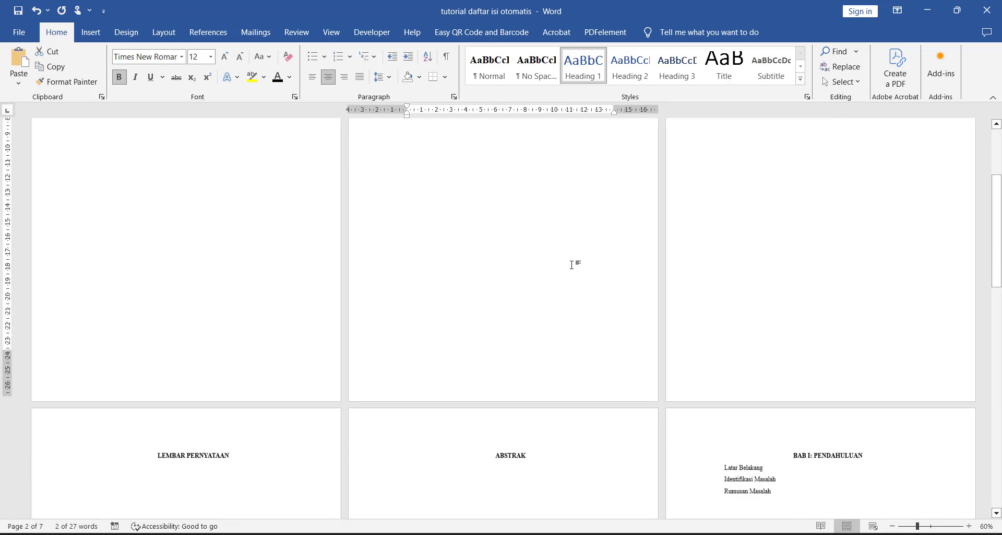
scroll(462, 305, "up", 3)
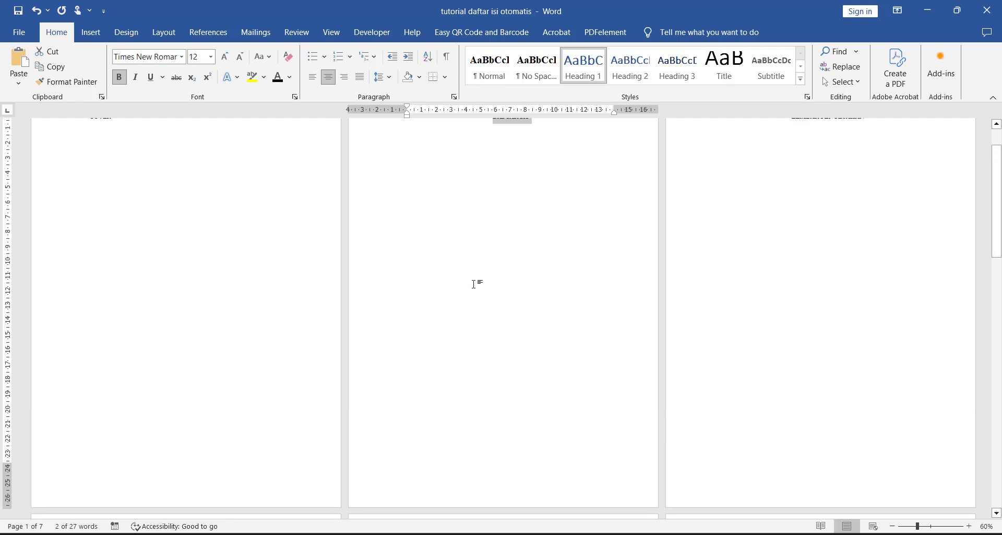
scroll(496, 336, "down", 2)
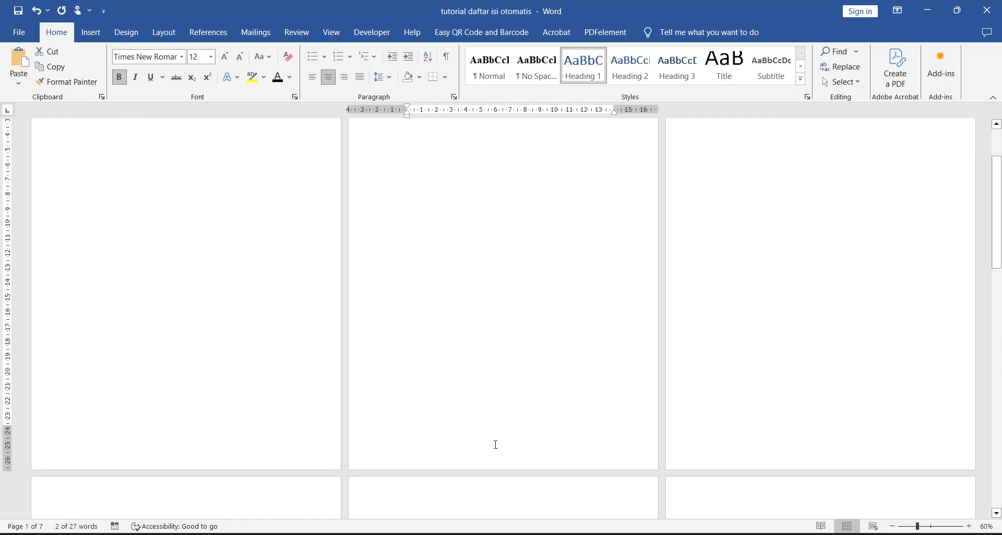
scroll(437, 332, "up", 5)
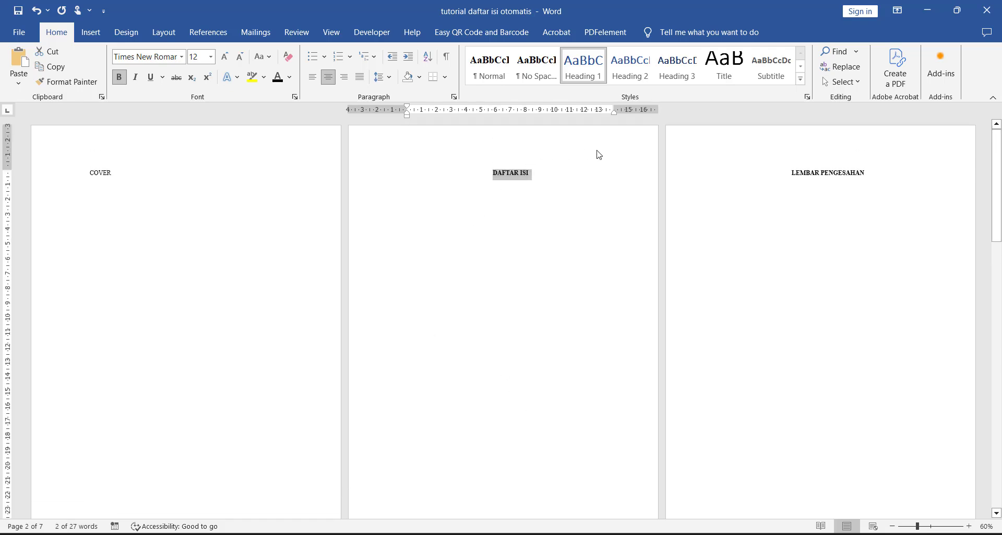
scroll(559, 371, "down", 3)
scroll(503, 340, "up", 8)
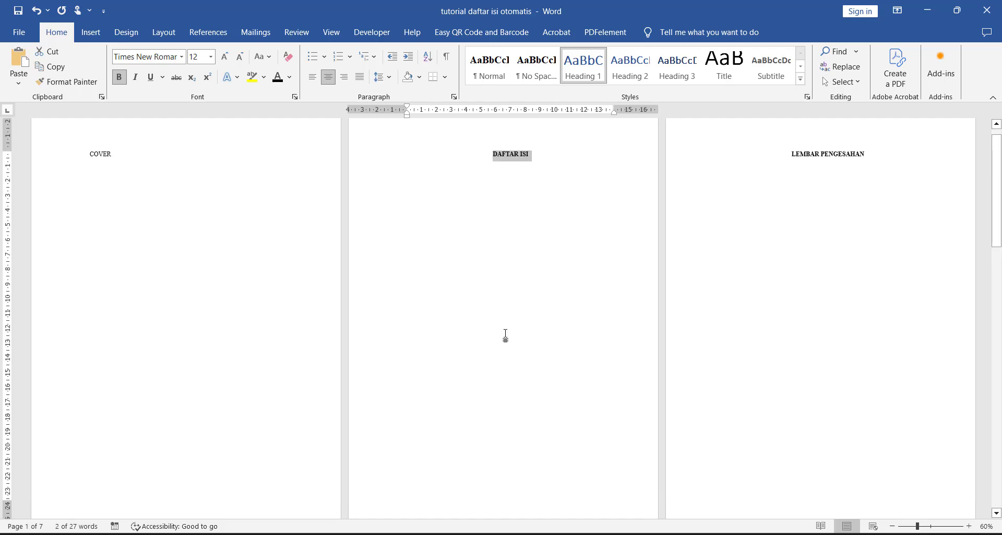
left_click(540, 181)
key("Return")
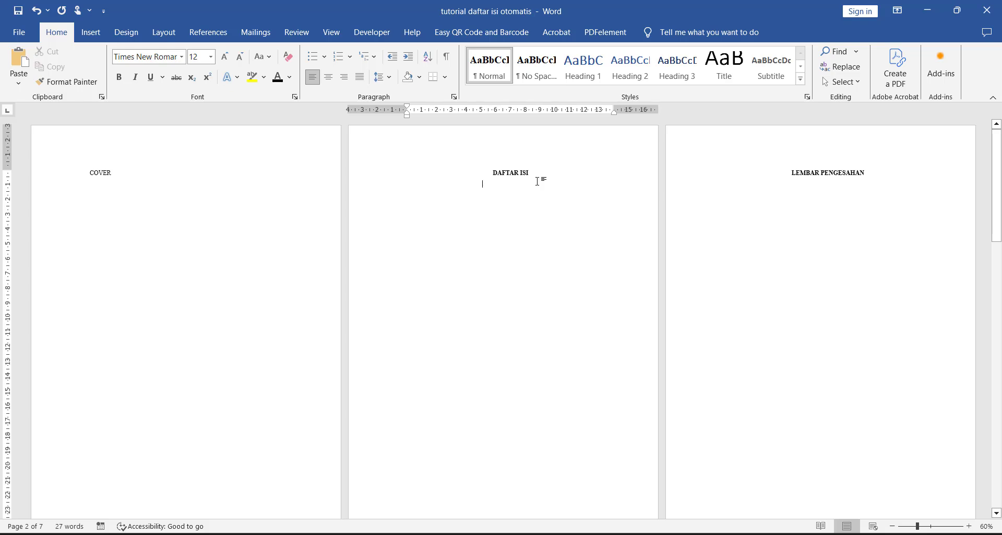
scroll(539, 186, "down", 8)
double_click(528, 354)
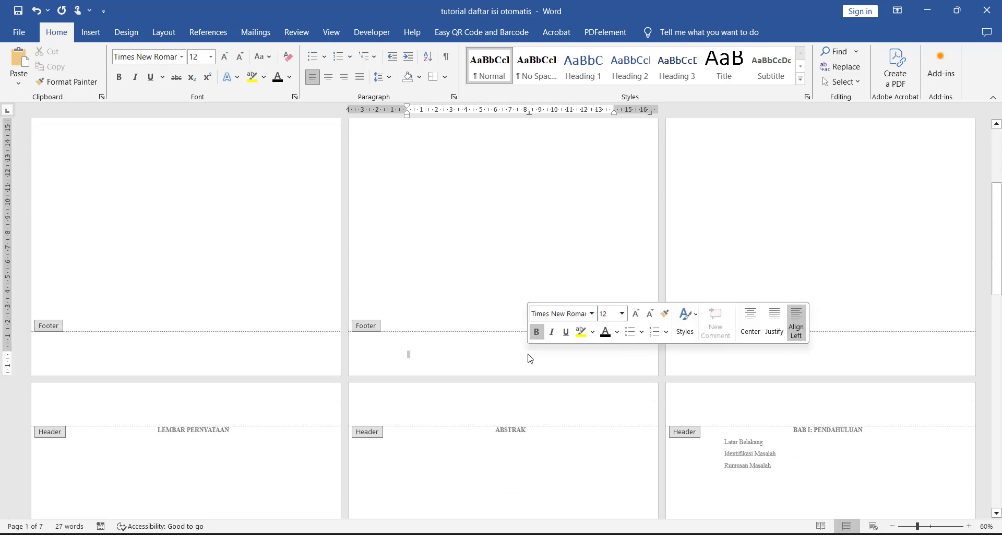
scroll(526, 324, "up", 6)
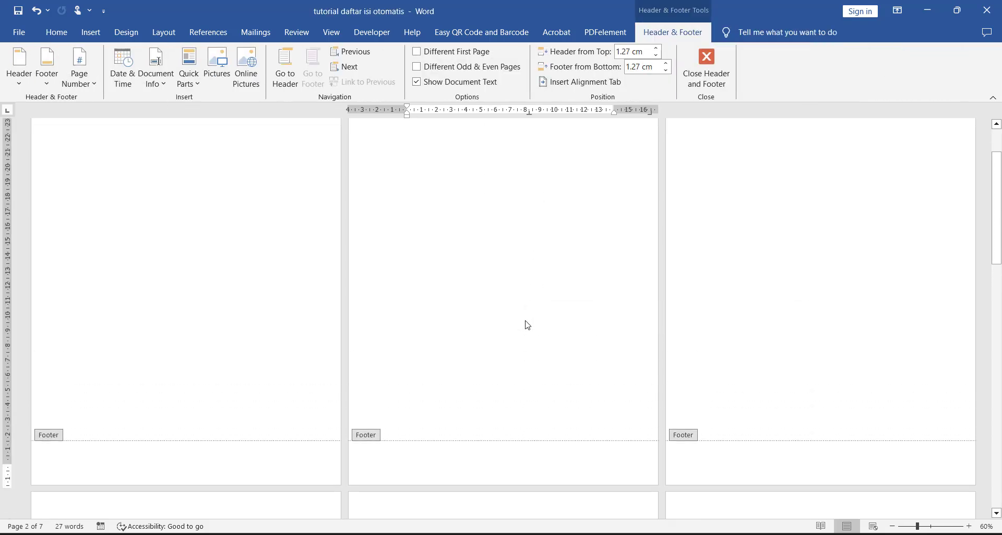
scroll(528, 321, "down", 2)
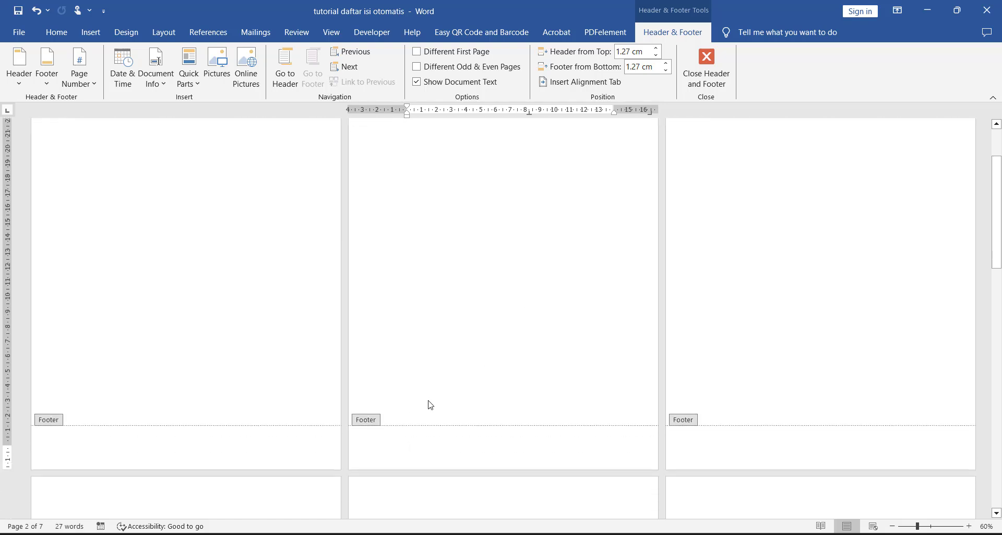
scroll(488, 435, "down", 2)
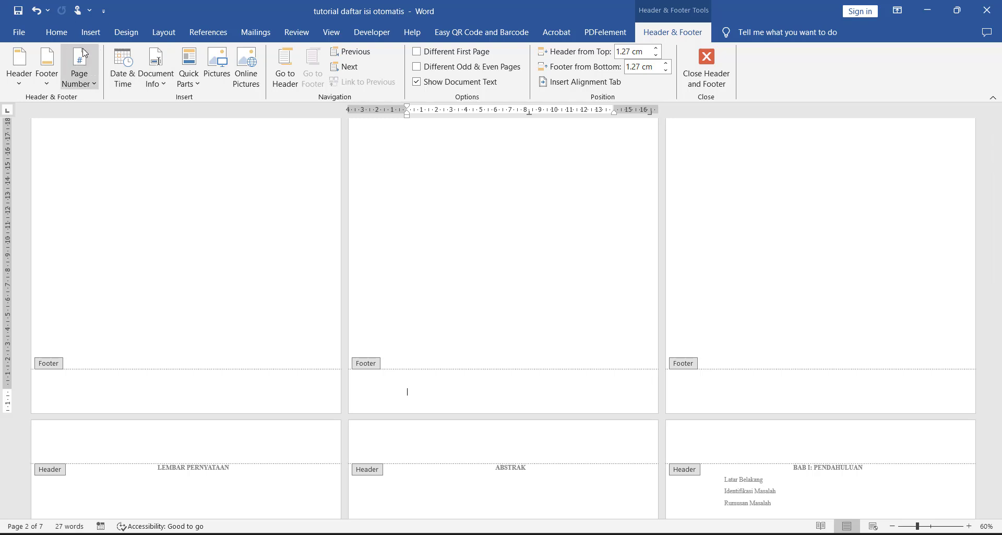
left_click(80, 70)
left_click(499, 385)
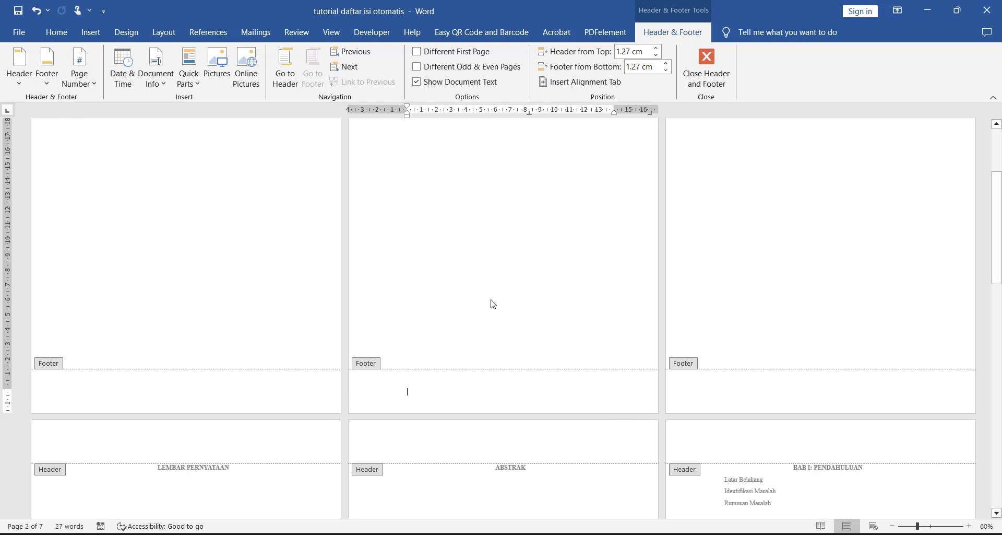
double_click(492, 299)
Step: Insert page numbers at the bottom of the pages in the Plain Number 3 format and leave the footer
double_click(462, 418)
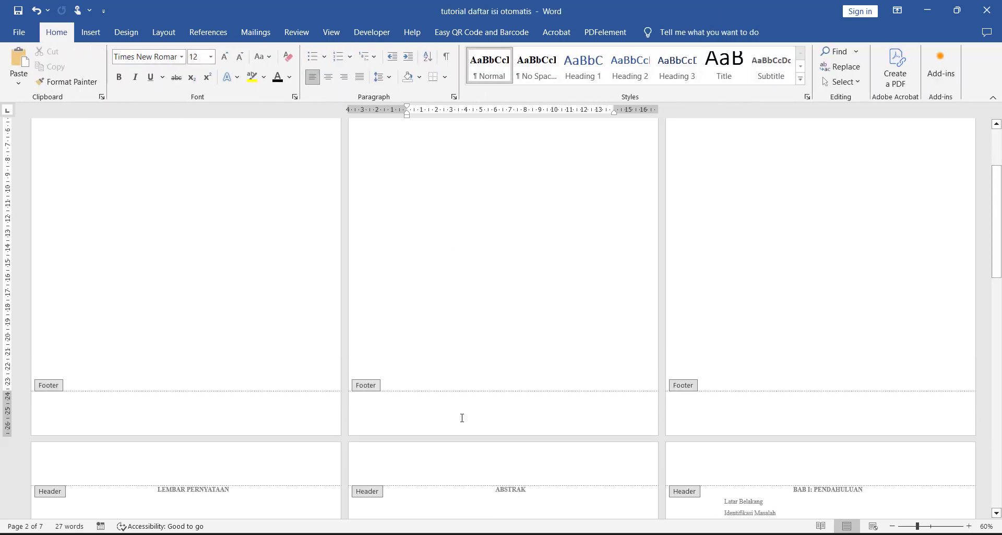
left_click(79, 69)
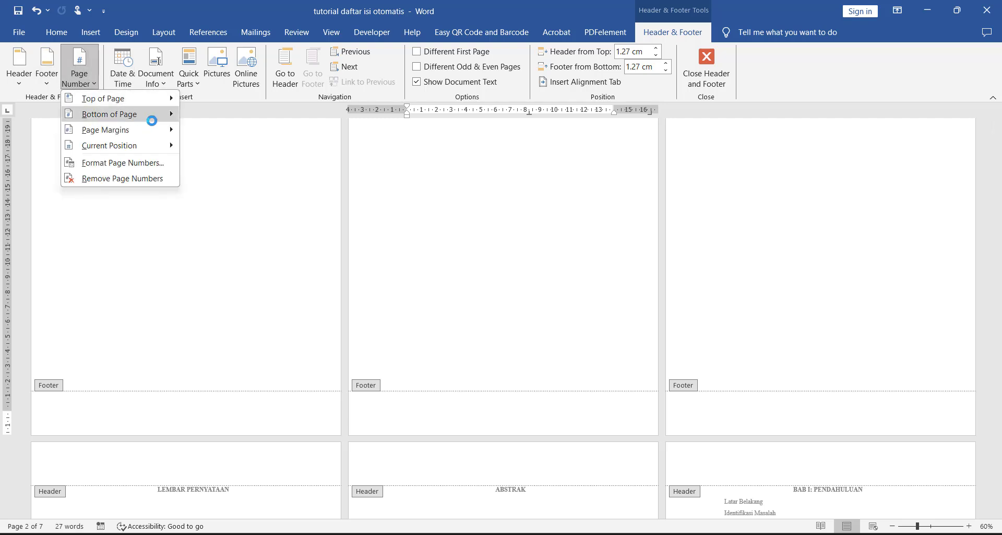
mouse_move(151, 120)
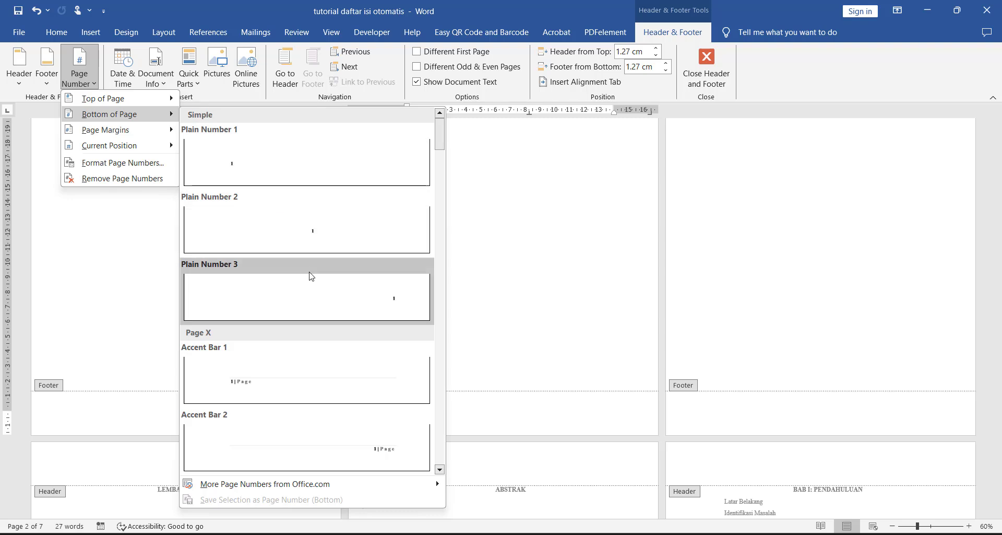
left_click(319, 289)
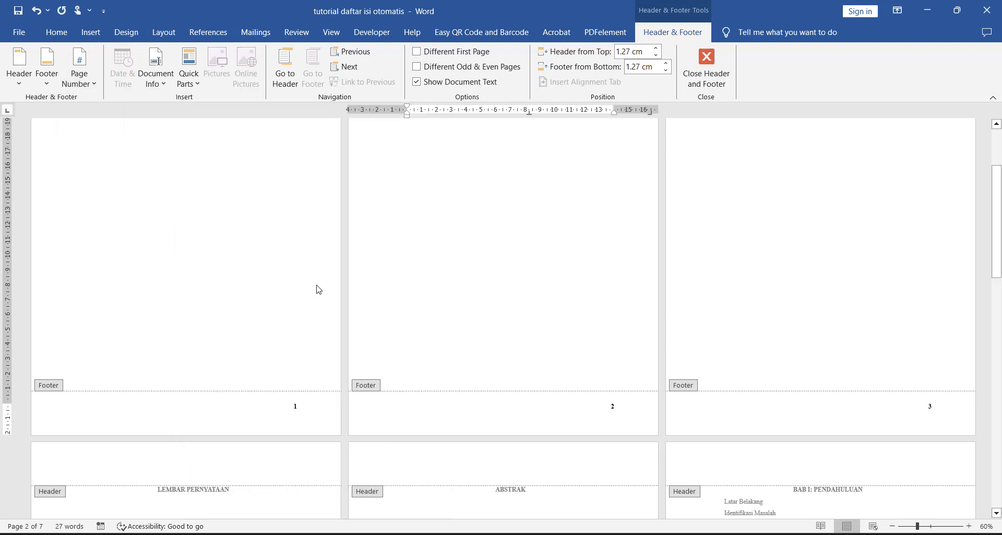
double_click(461, 260)
Step: Check the page numbers at the bottom of the pages throughout the document
scroll(450, 248, "down", 5)
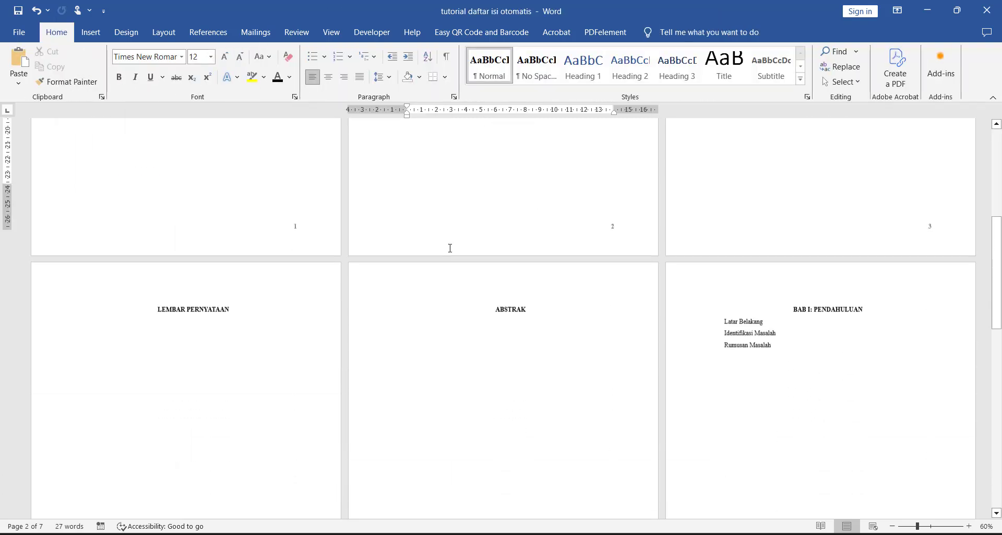
scroll(451, 248, "down", 10)
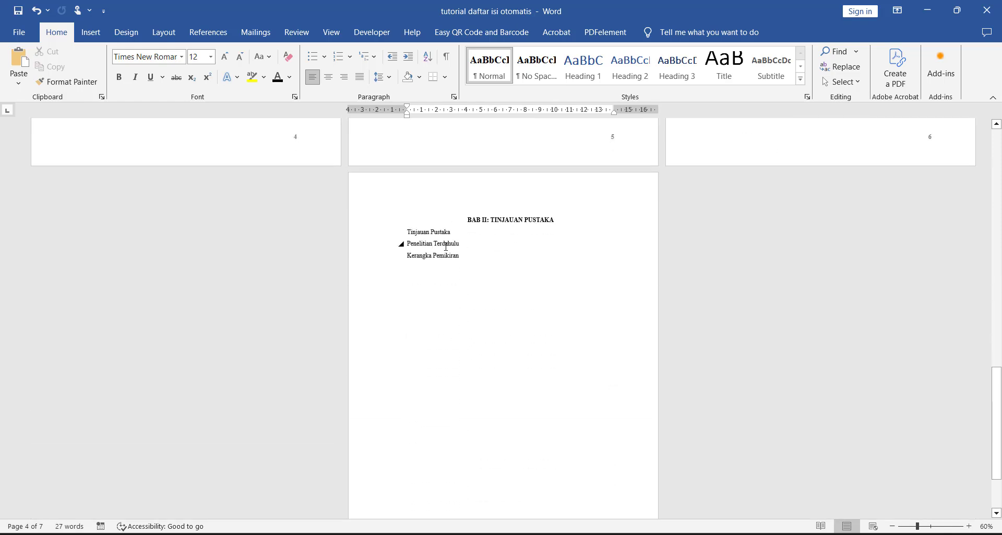
scroll(446, 242, "up", 10)
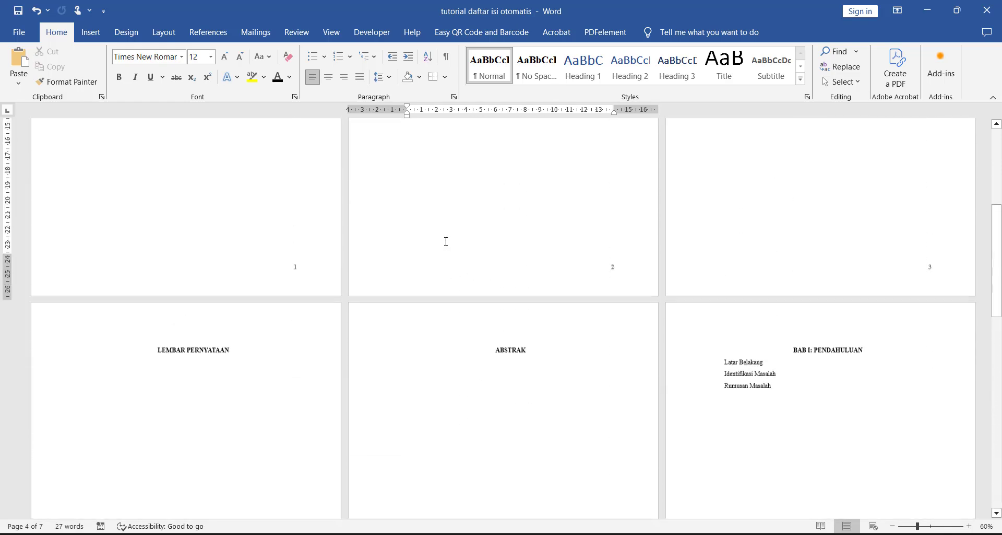
scroll(445, 241, "down", 3)
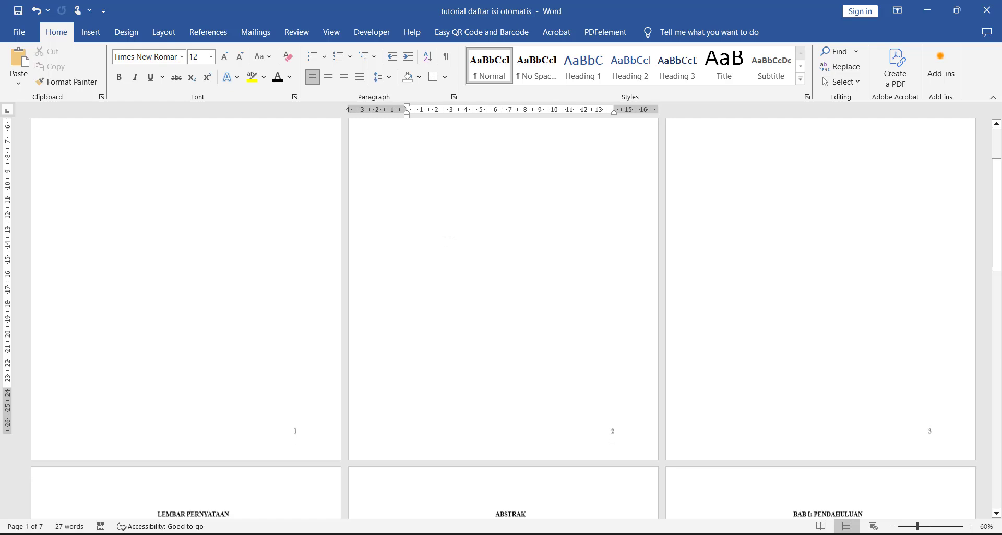
scroll(282, 277, "up", 3)
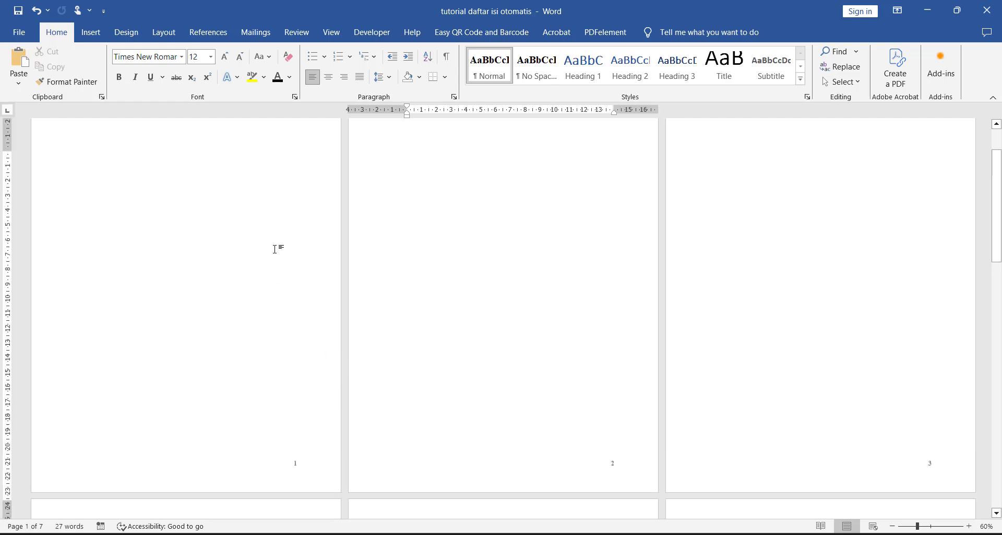
Step: Center and bold the COVER text on the first page and enlarge it to 45 pt
scroll(131, 164, "up", 8, "ctrl")
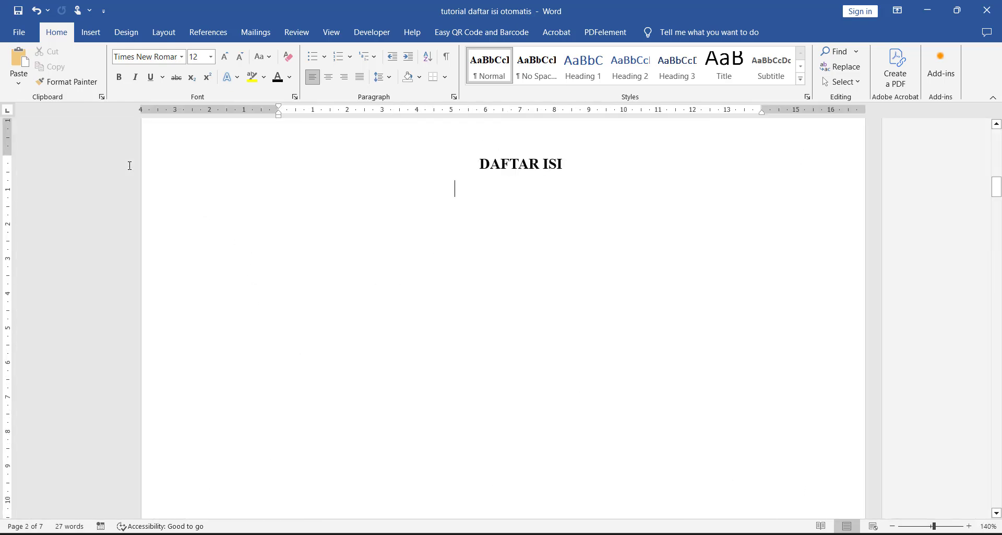
scroll(536, 209, "up", 8)
scroll(548, 203, "up", 3)
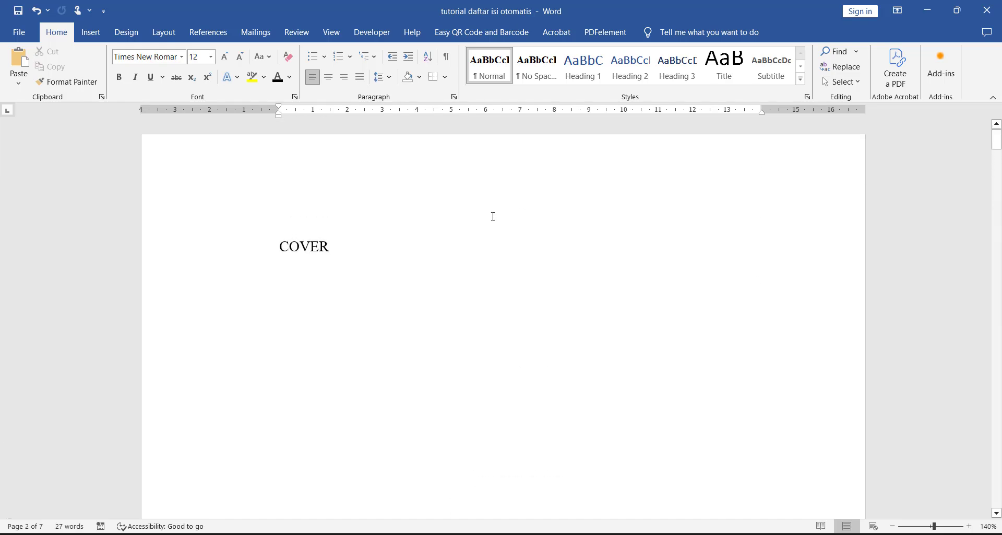
left_click(375, 238)
key("ctrl+e")
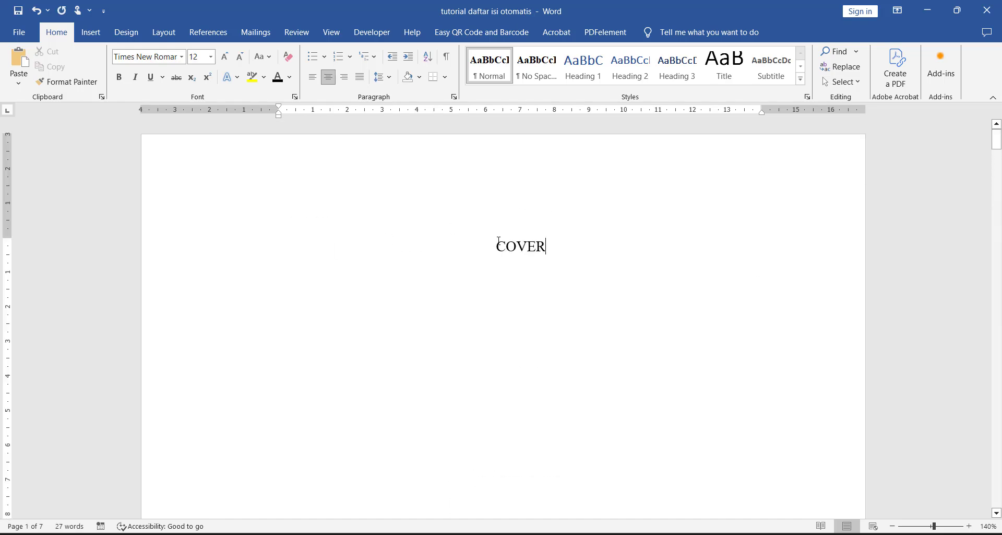
double_click(527, 245)
key("ctrl+b")
key("ctrl+bracketright")
key("ctrl+bracketright")
key("ctrl+bracketright")
key("ctrl+bracketright")
key("ctrl+bracketright")
key("ctrl+bracketright")
key("ctrl+bracketright")
key("ctrl+bracketright")
key("ctrl+bracketright")
key("ctrl+bracketright")
key("ctrl+bracketright")
key("ctrl+bracketright")
key("ctrl+bracketright")
key("ctrl+bracketright")
key("ctrl+bracketright")
key("ctrl+bracketright")
key("ctrl+bracketright")
key("ctrl+bracketright")
key("ctrl+bracketright")
key("ctrl+bracketright")
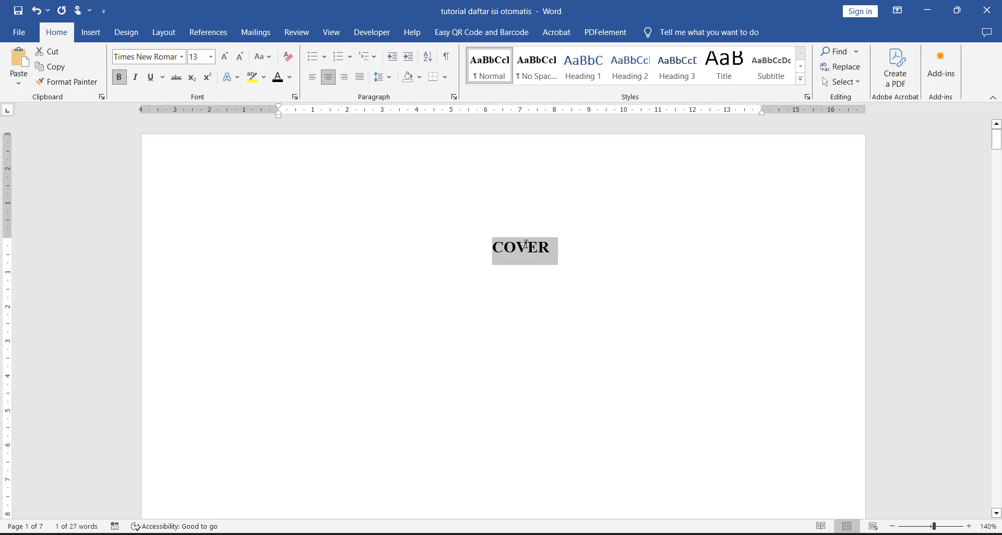
Step: Insert a Next Page section break directly before the DAFTAR ISI title
scroll(527, 244, "down", 5, "ctrl")
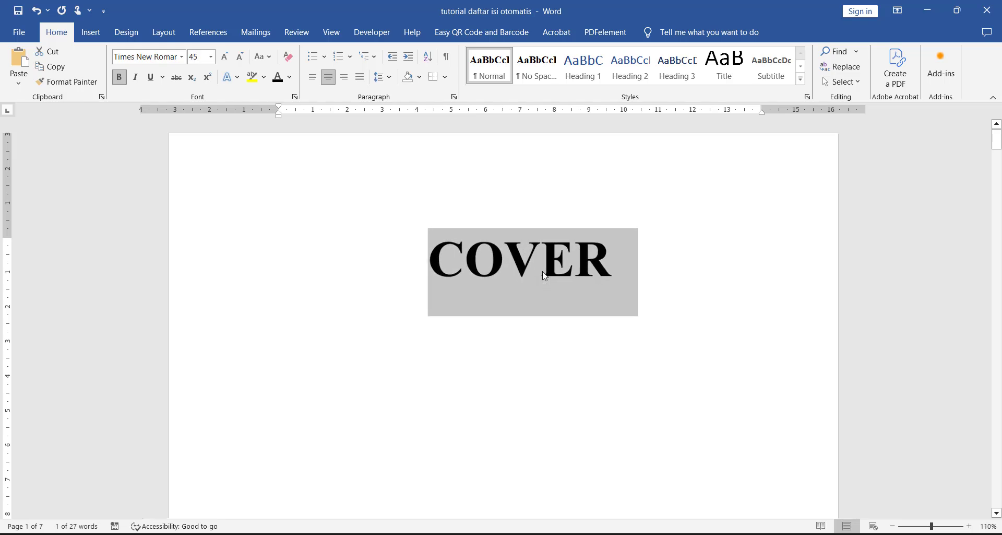
scroll(566, 290, "down", 3)
scroll(566, 291, "down", 3)
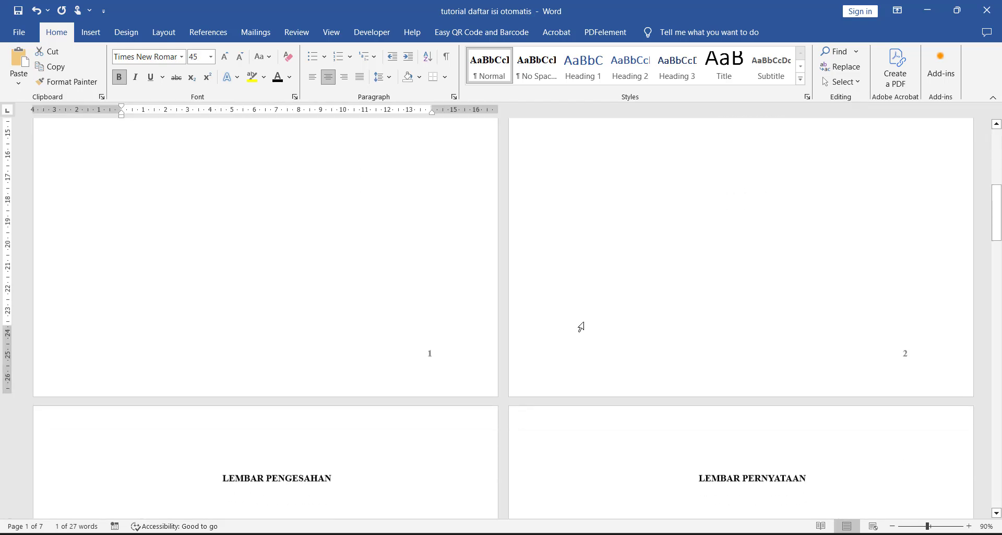
scroll(580, 326, "up", 1)
scroll(593, 336, "down", 3, "ctrl")
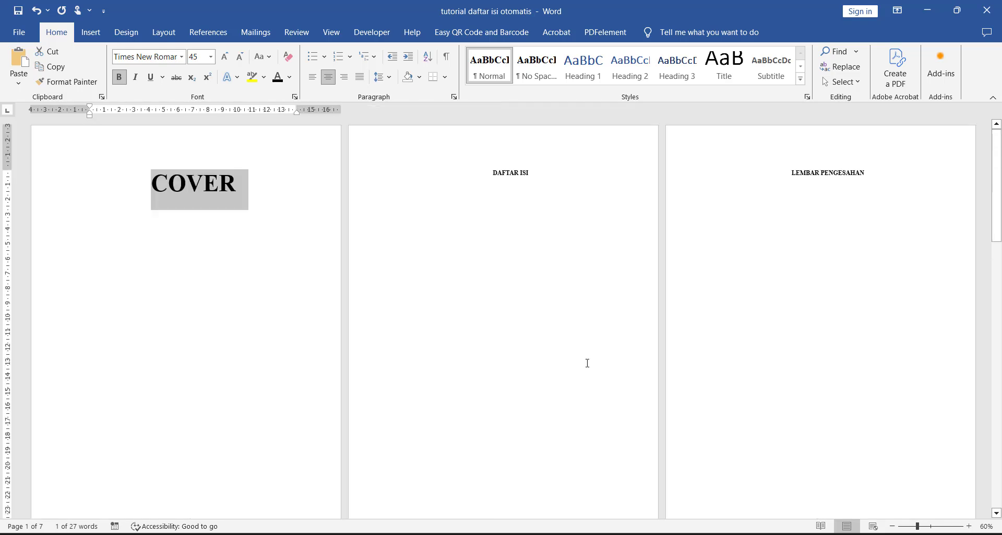
left_click(494, 172)
scroll(494, 172, "up", 6, "ctrl")
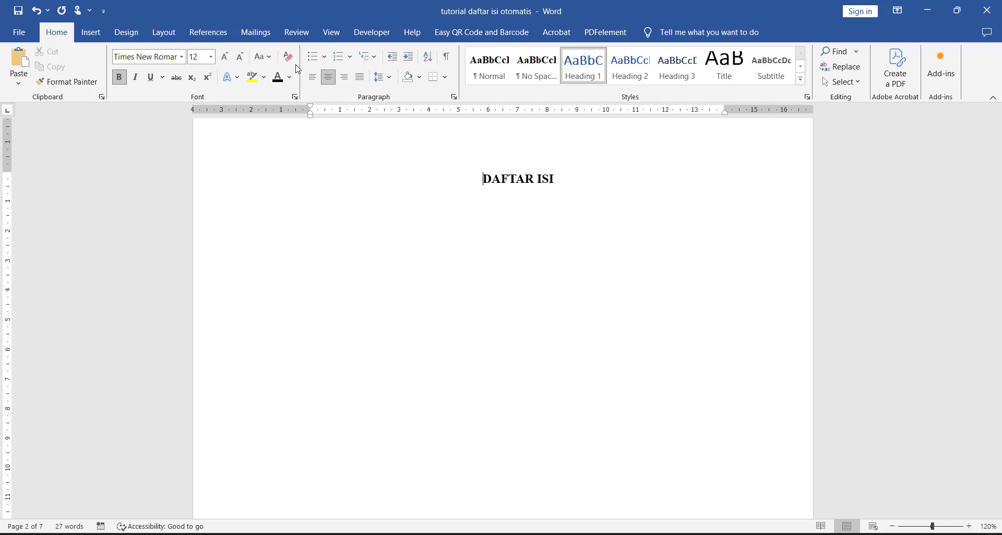
left_click(180, 34)
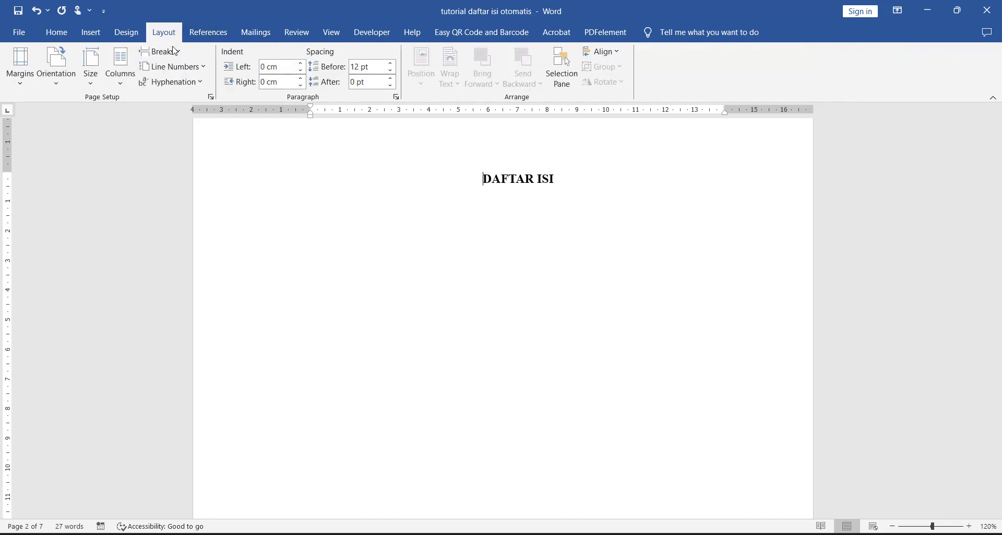
left_click(166, 50)
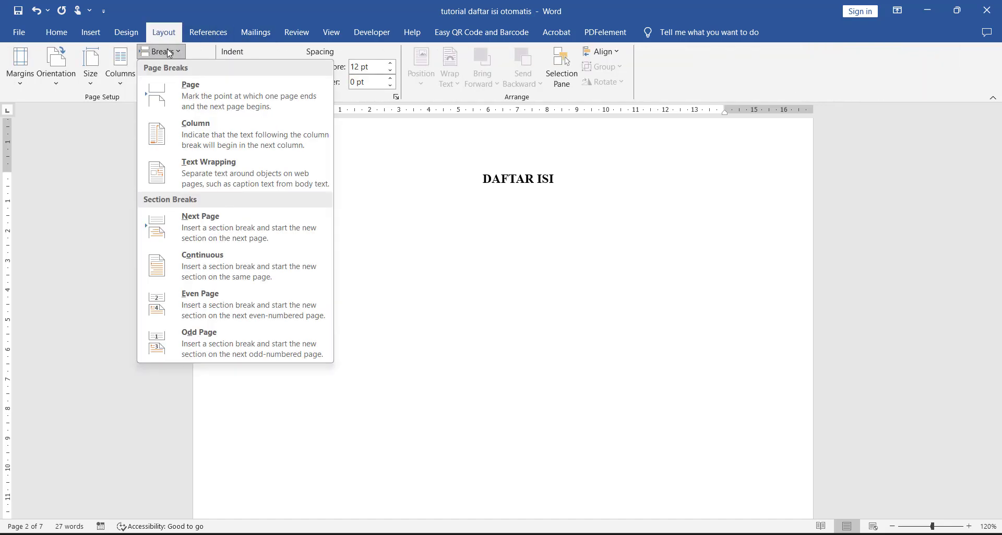
left_click(309, 228)
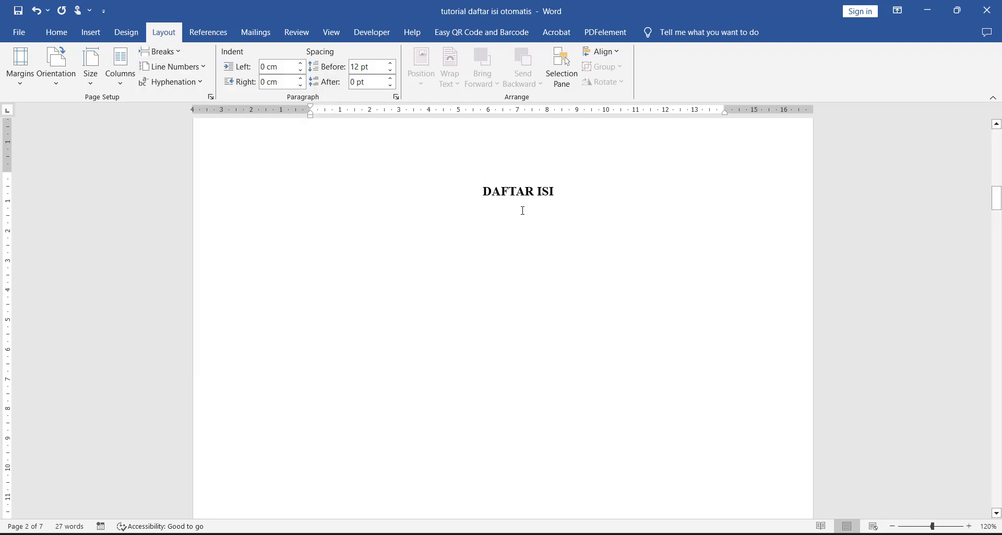
Step: Open the footer of the DAFTAR ISI page and turn off Link to Previous for Section 2
scroll(523, 210, "down", 7)
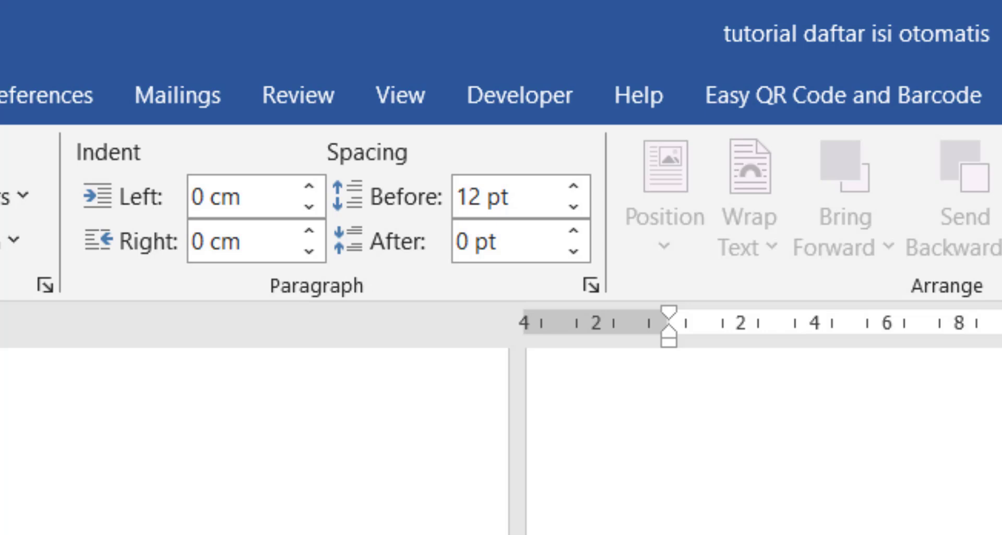
double_click(898, 530)
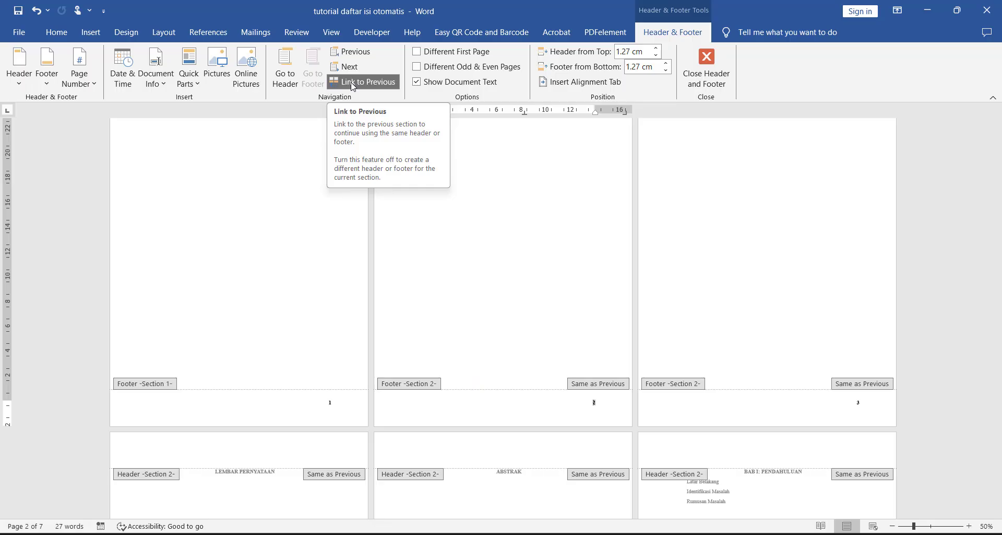
left_click(459, 230)
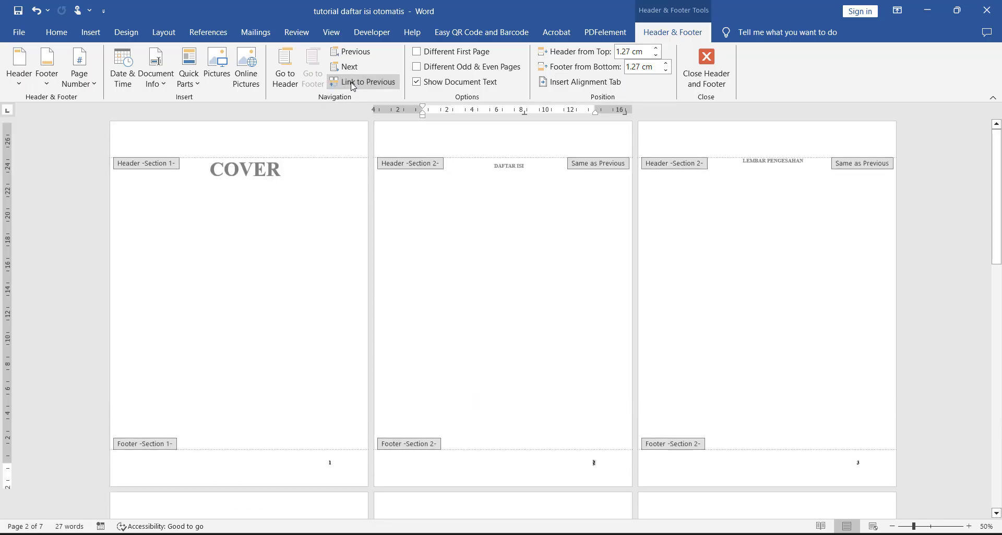
Step: Delete the page number from the Section 1 footer on the cover page and return to the Section 2 footer
left_click(352, 467)
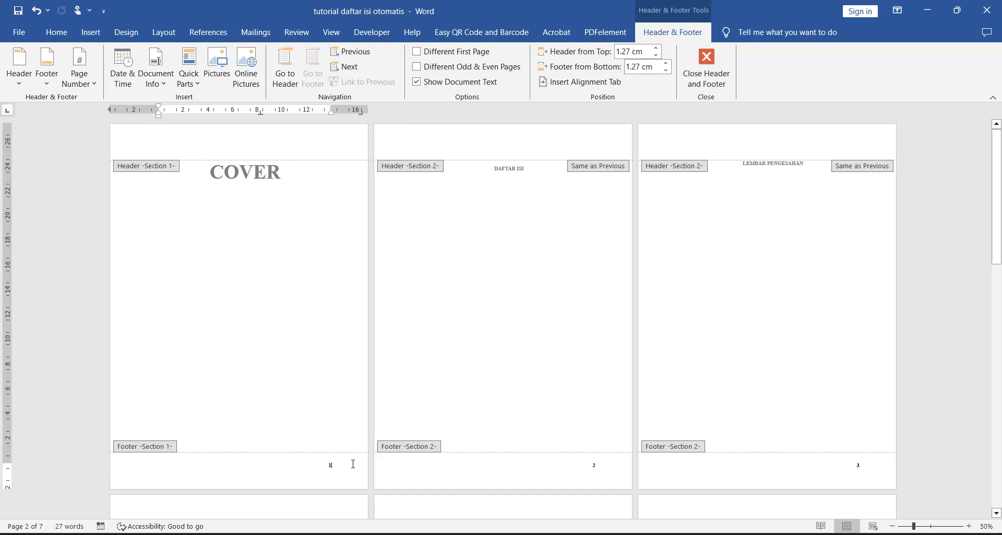
left_click(603, 466)
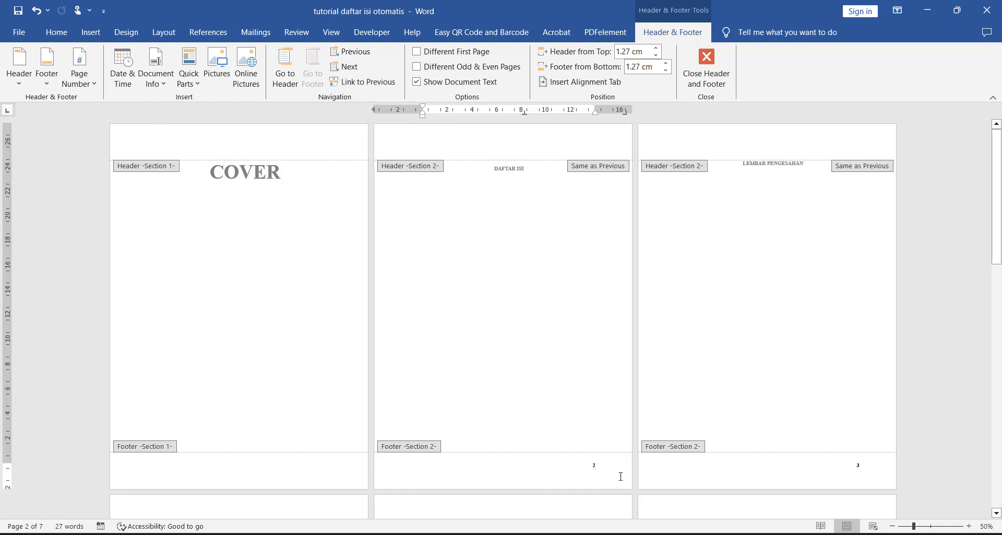
scroll(618, 479, "up", 3, "ctrl")
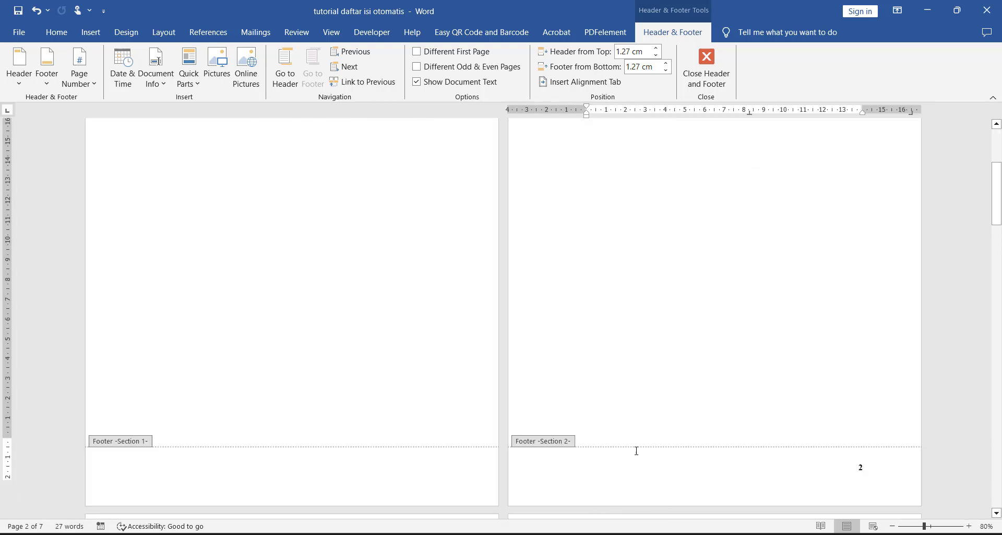
left_click(79, 73)
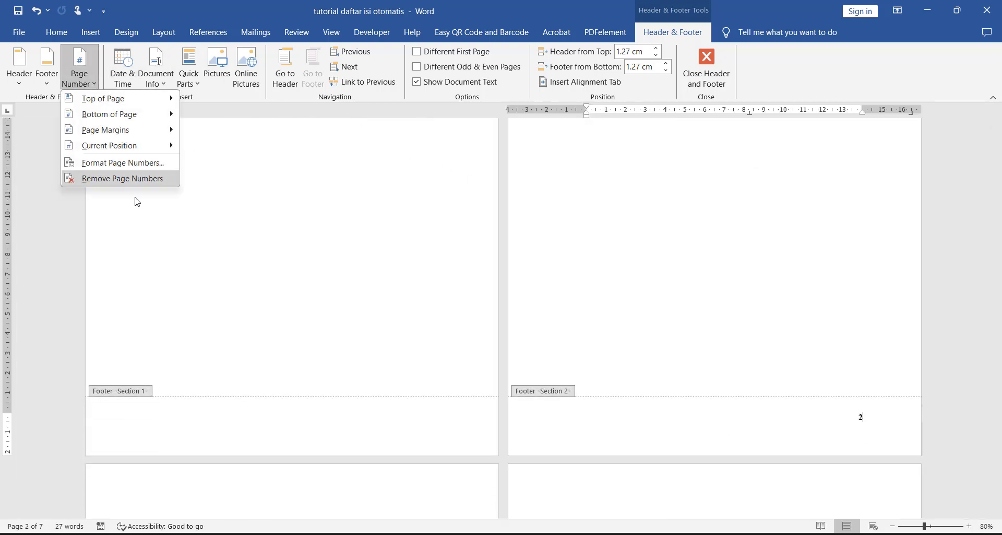
left_click(139, 166)
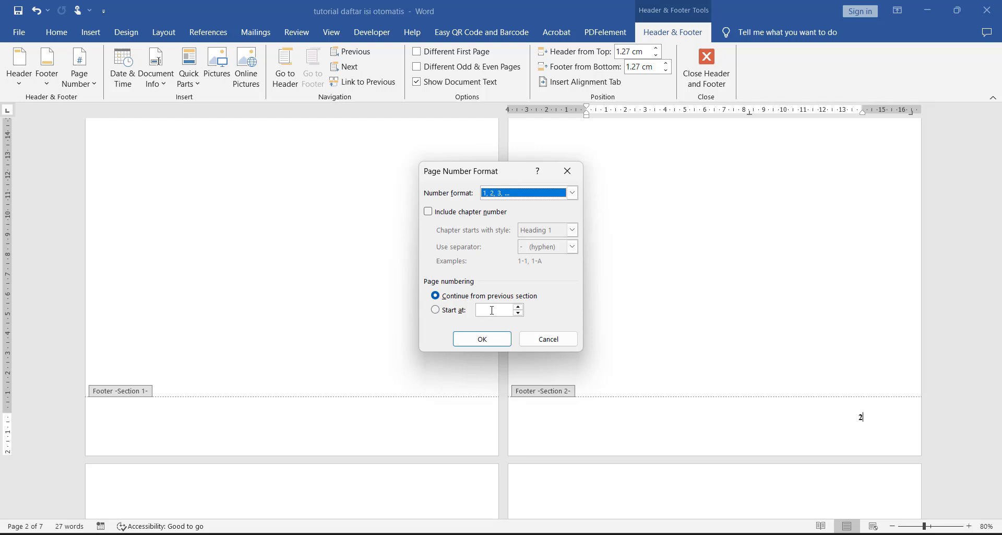
left_click(548, 339)
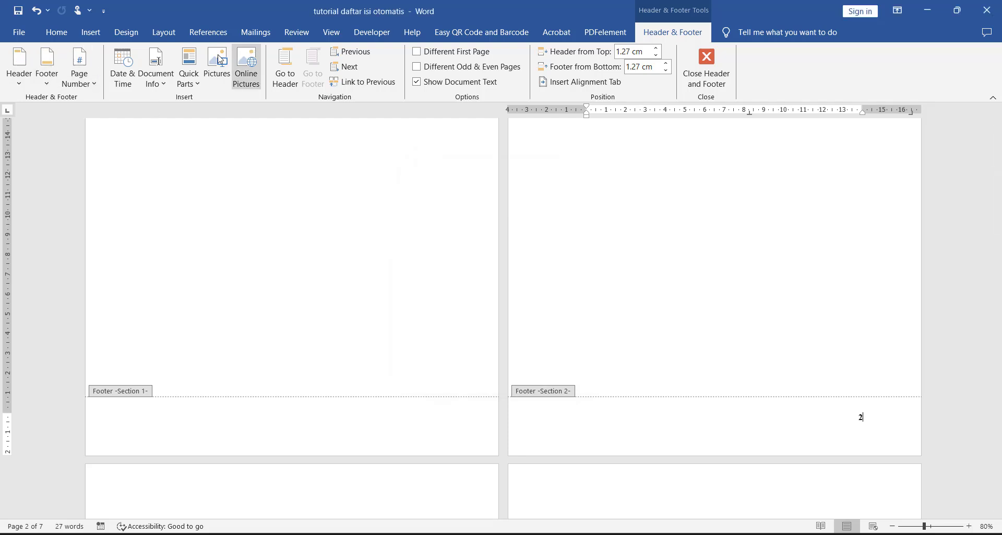
Step: Set the Section 2 page numbering to start at 1 and leave the footer
left_click(79, 70)
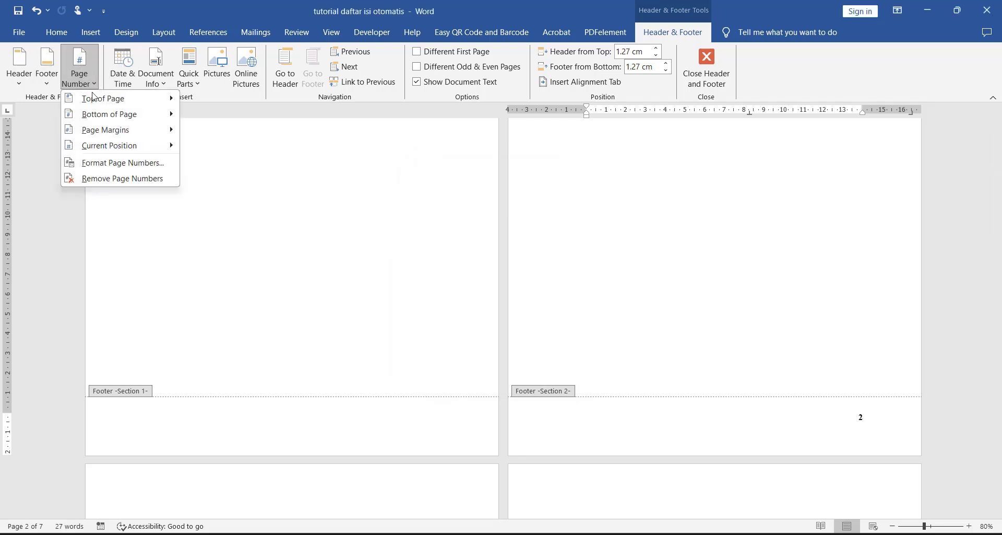
left_click(142, 163)
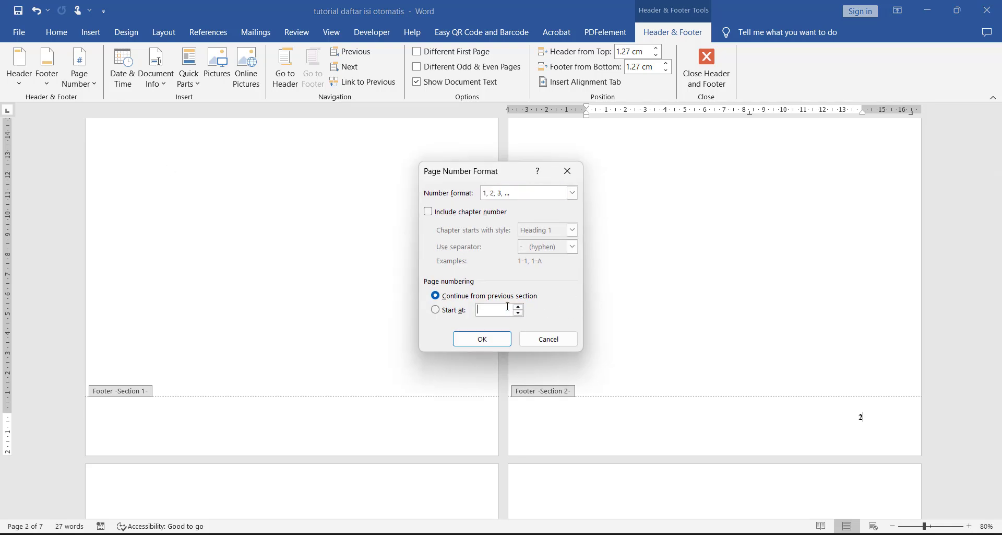
left_click(508, 307)
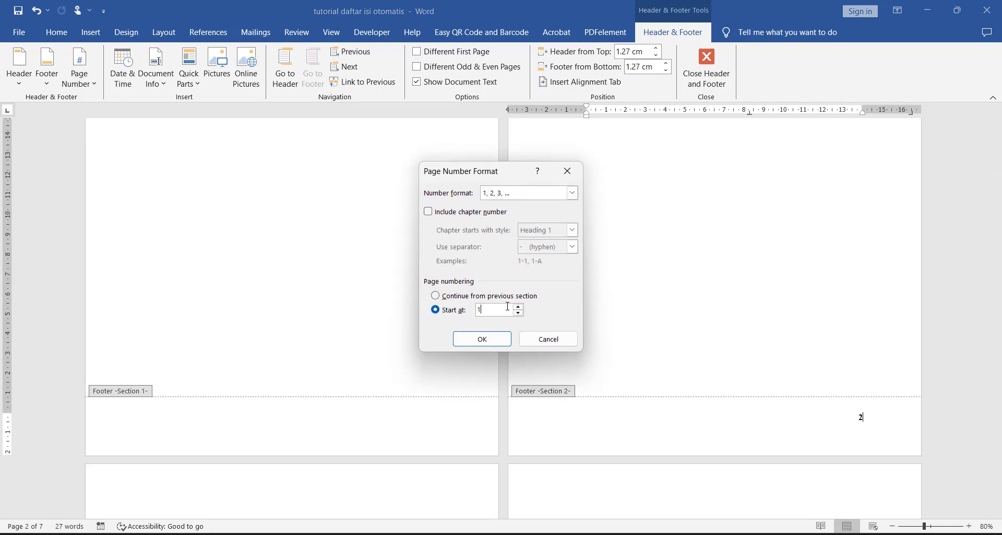
left_click(494, 344)
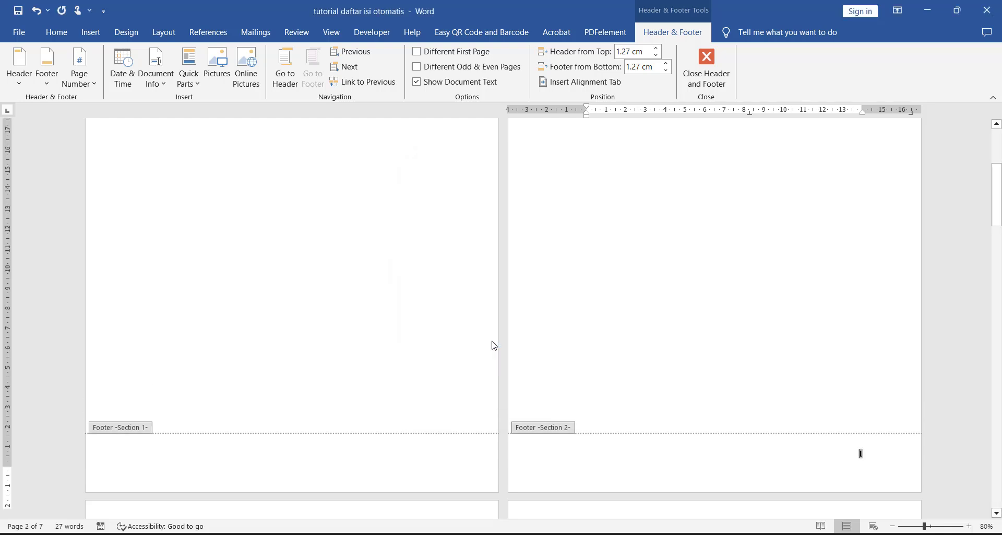
double_click(667, 351)
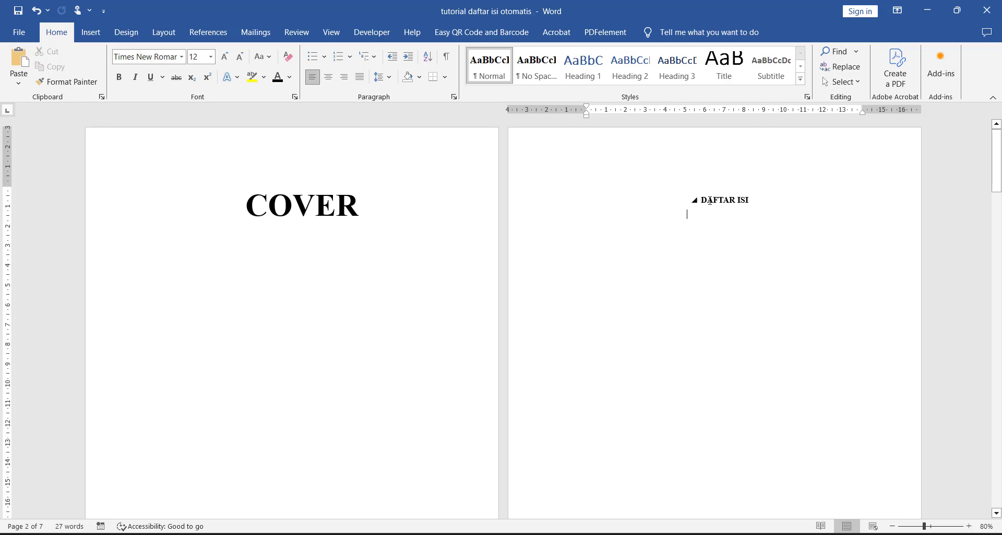
Step: Redo the empty line and page break below the DAFTAR ISI title so the line starts at the left margin
key("BackSpace")
key("ctrl+Return")
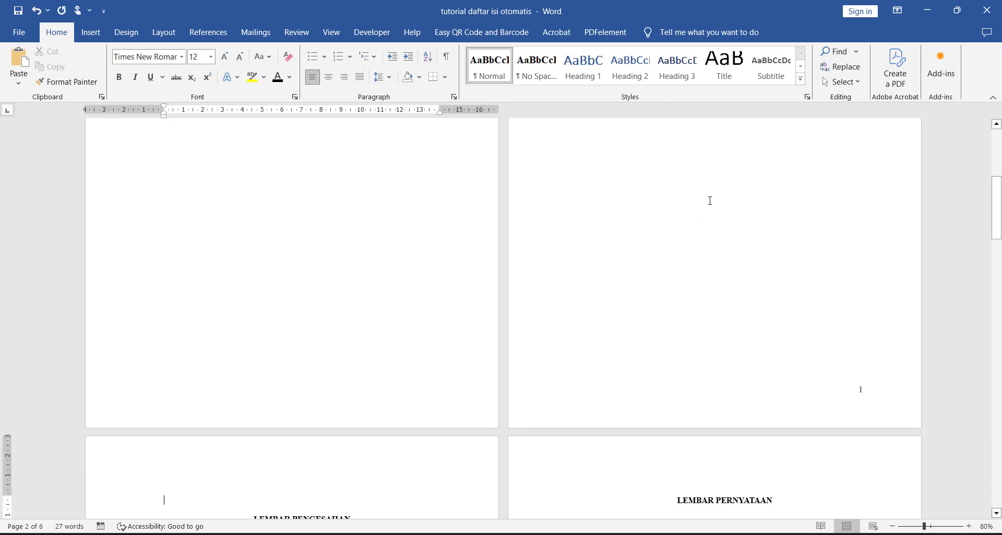
key("Delete")
key("Up")
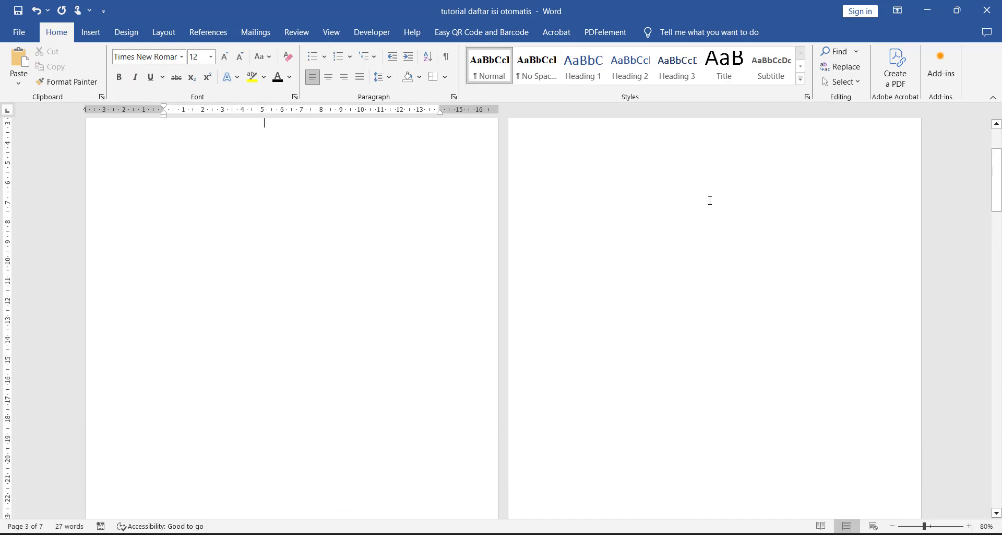
scroll(710, 200, "up", 3)
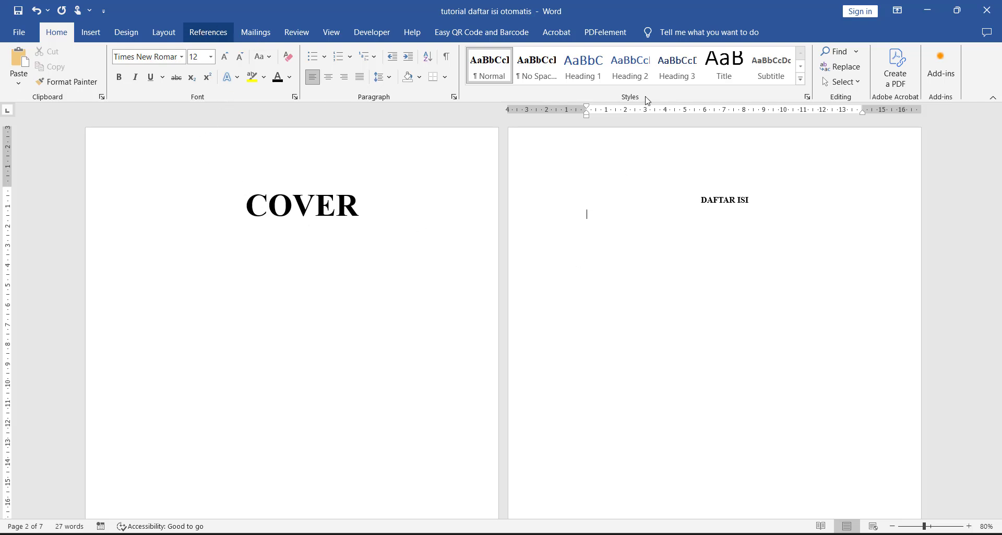
Step: Insert the Automatic Table 2 table of contents on the empty line below the DAFTAR ISI title
left_click(192, 33)
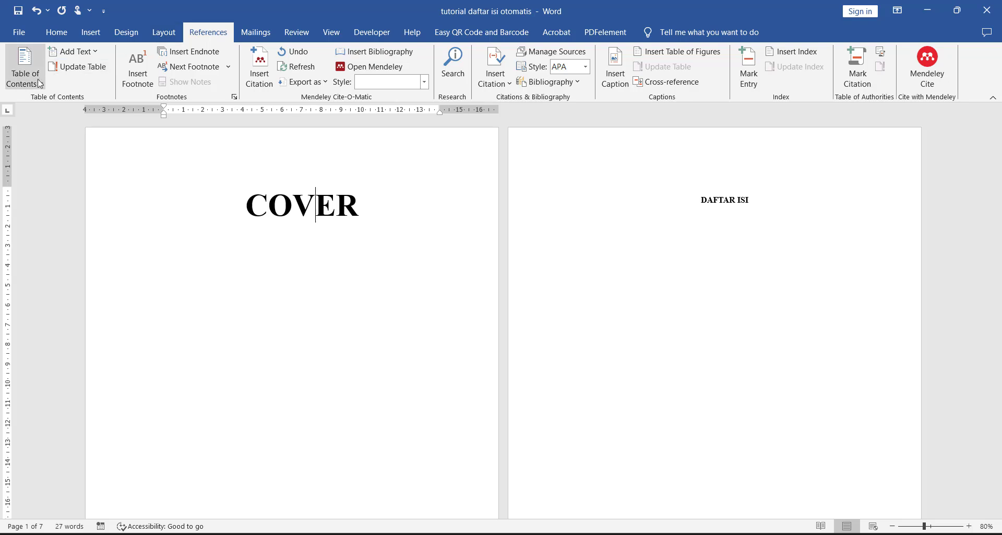
left_click(19, 82)
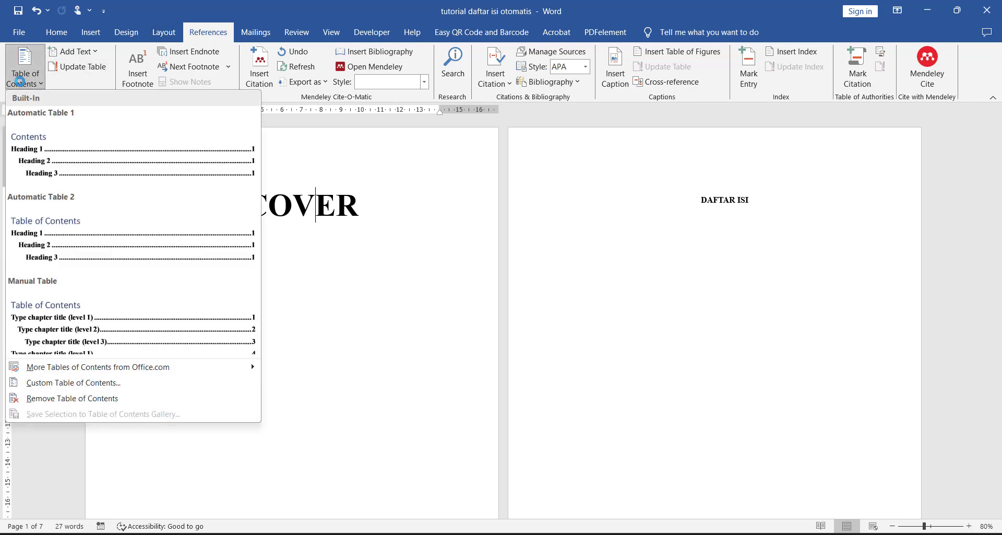
left_click(434, 172)
left_click(684, 225)
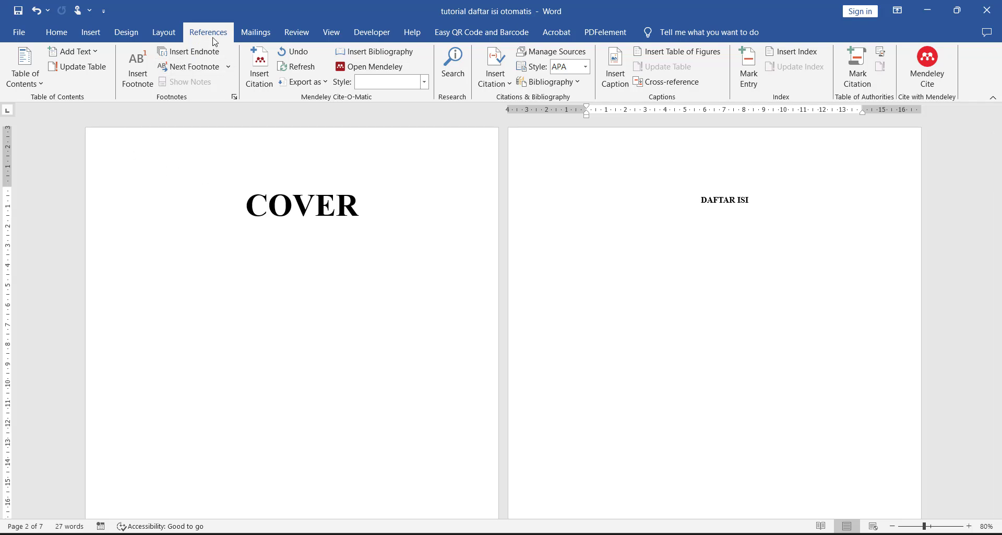
left_click(44, 82)
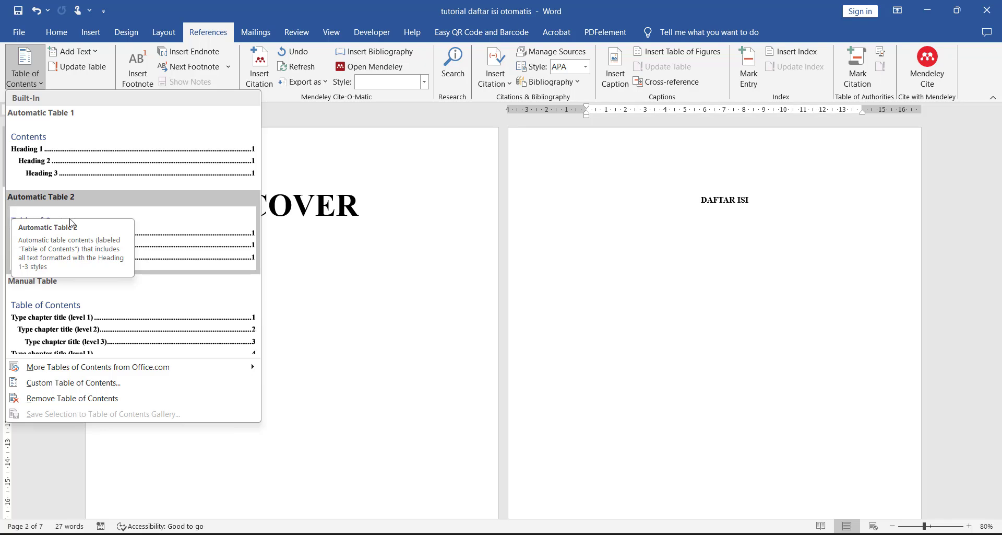
left_click(174, 233)
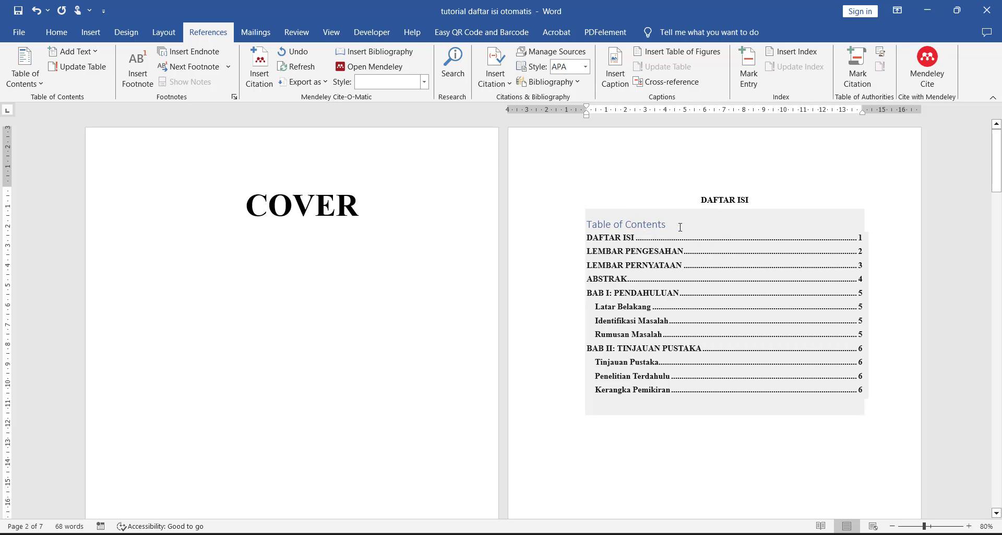
Step: Delete the built-in Table of Contents heading above the table entries and look over the remaining list
scroll(711, 238, "up", 6)
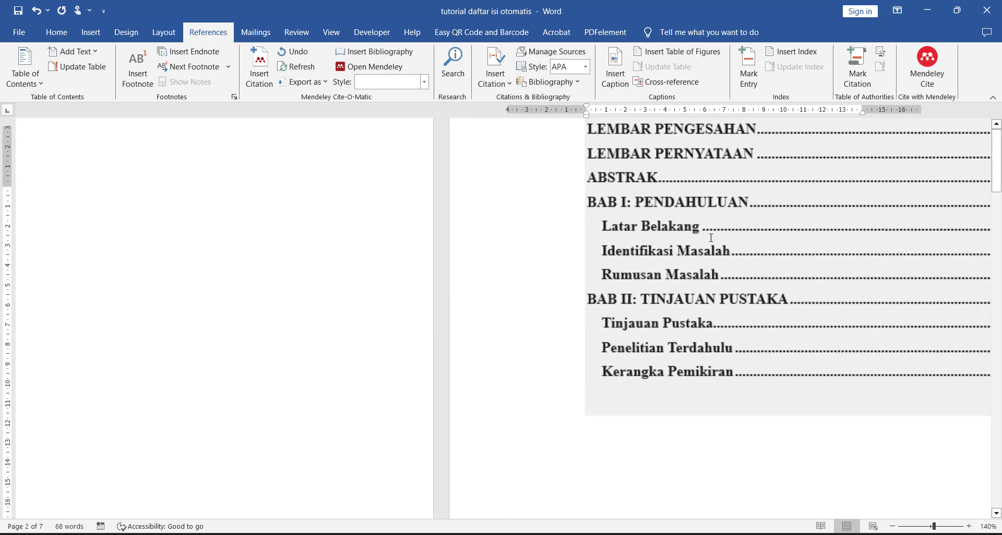
scroll(595, 250, "up", 7)
scroll(460, 261, "down", 2)
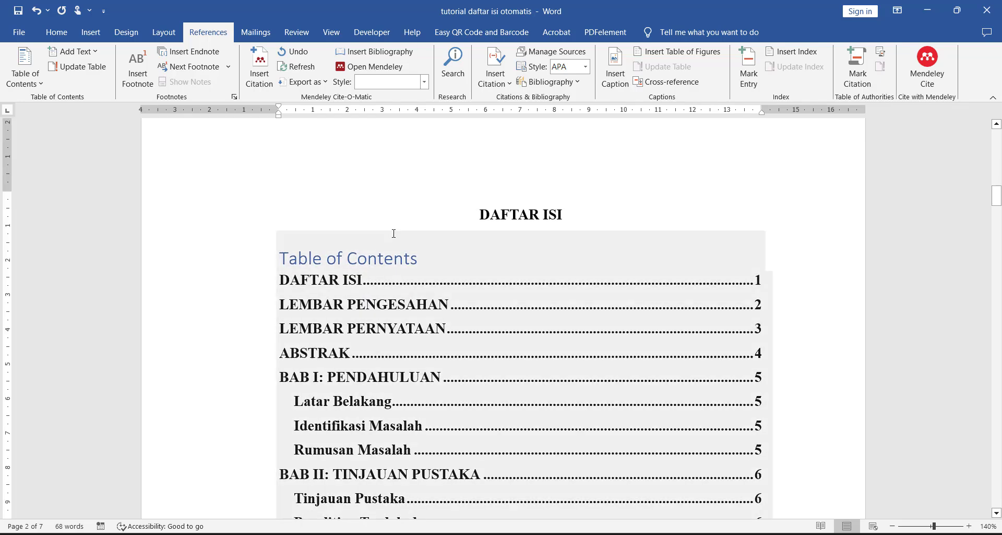
triple_click(385, 254)
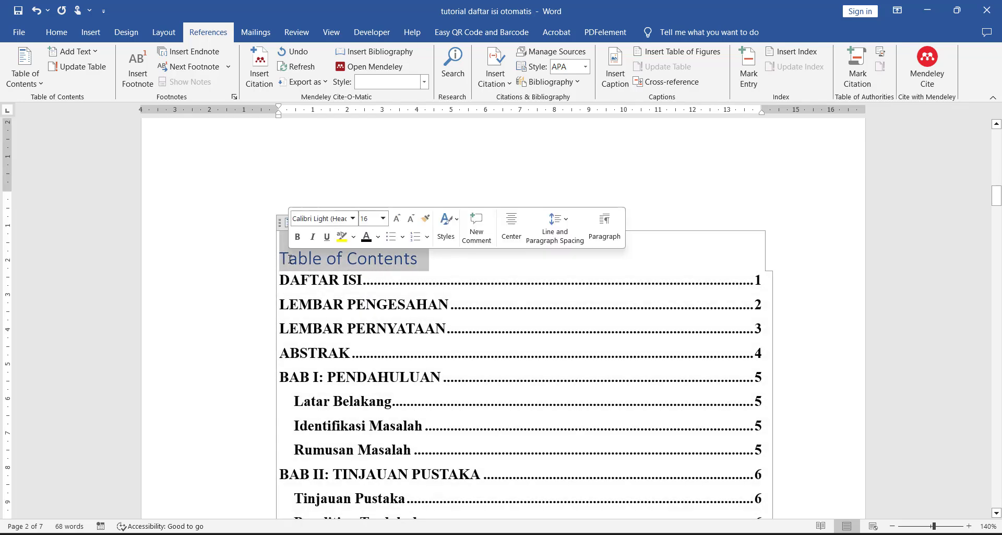
key("BackSpace")
left_click(606, 212)
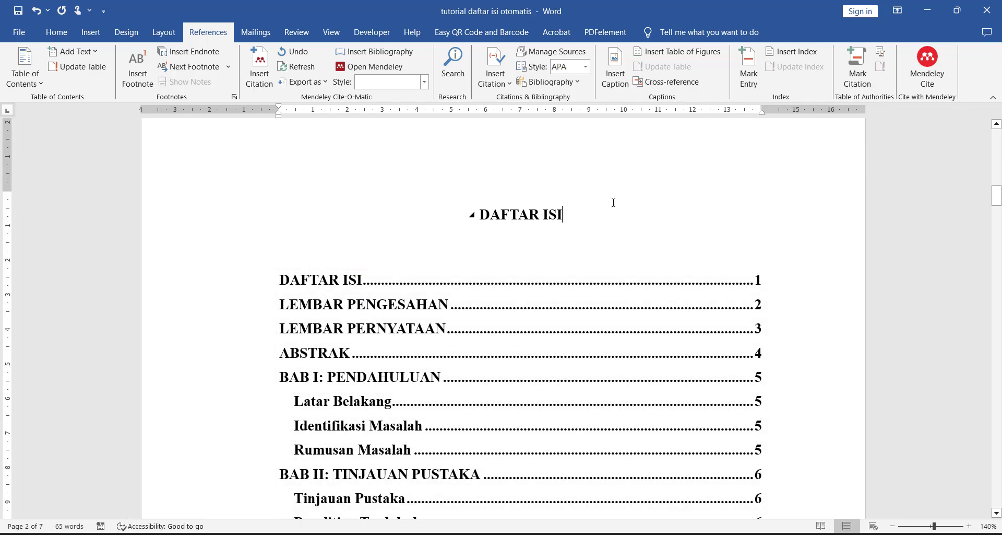
scroll(614, 207, "down", 4)
scroll(615, 205, "up", 2)
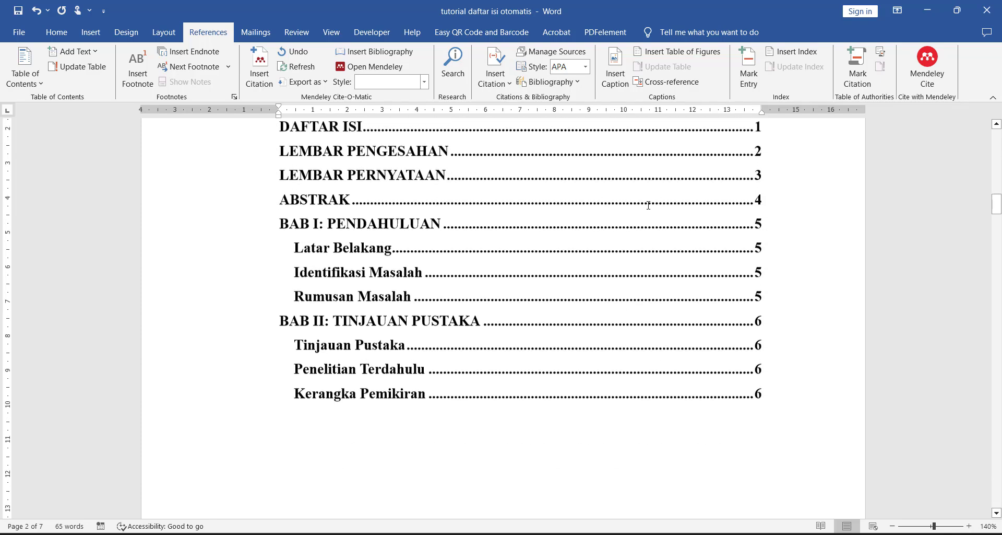
left_click(552, 254)
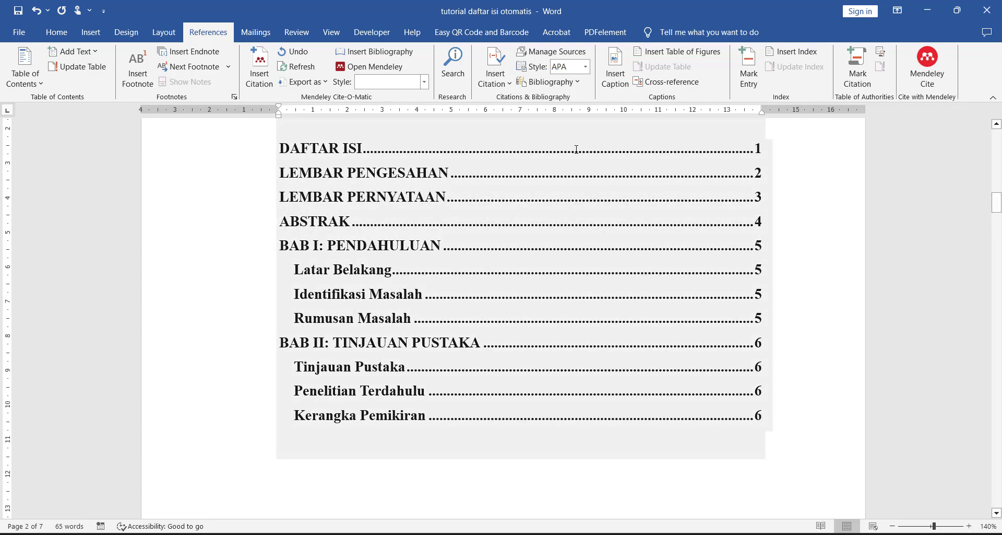
Step: Show the Navigation Pane and jump through the document's headings, ending at DAFTAR ISI
left_click(331, 32)
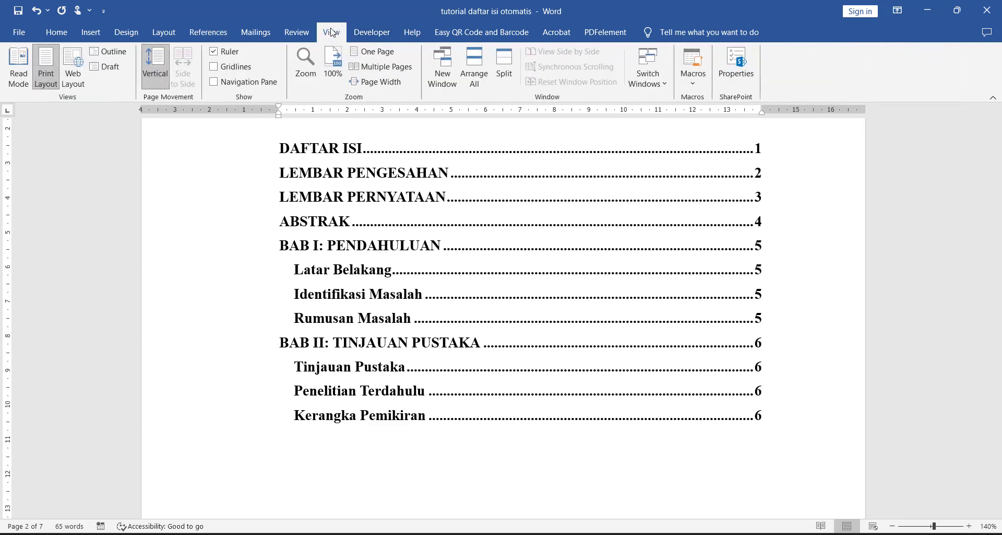
left_click(269, 82)
left_click(112, 285)
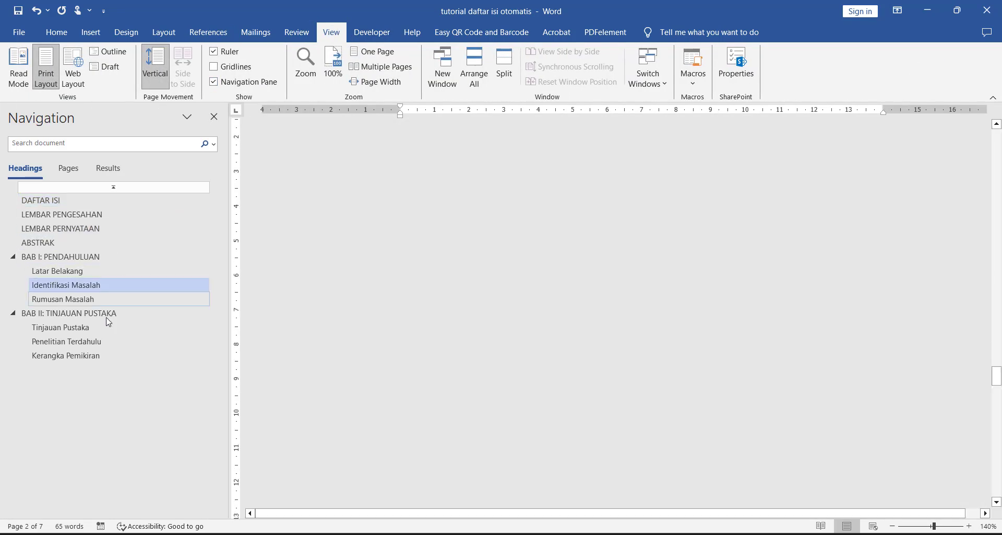
left_click(115, 327)
left_click(111, 341)
left_click(105, 355)
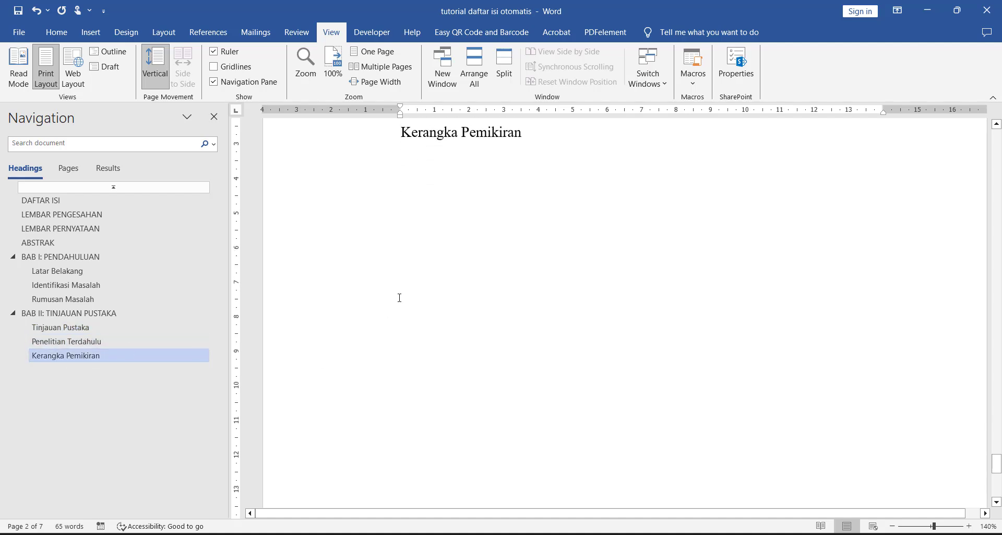
scroll(399, 292, "up", 3)
left_click(146, 285)
left_click(118, 228)
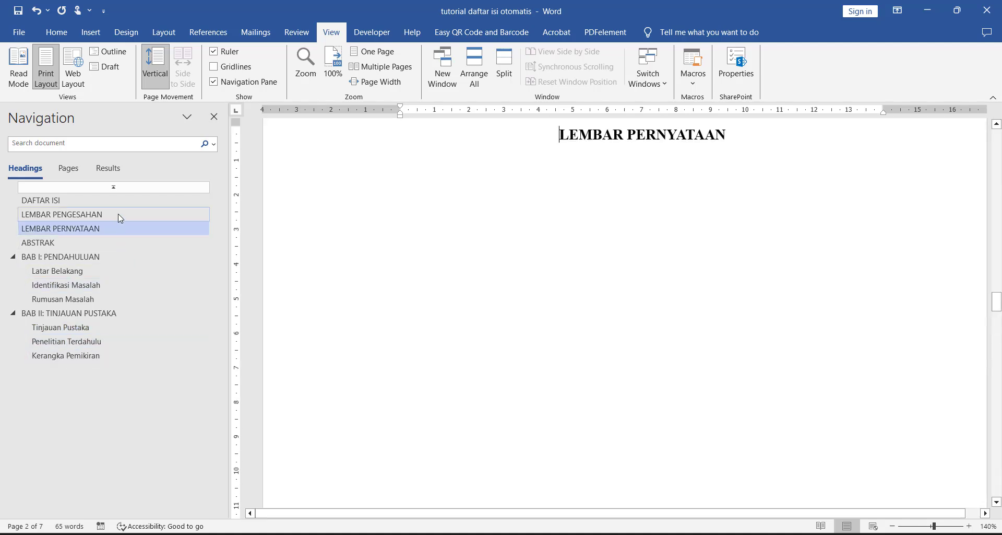
left_click(119, 214)
left_click(120, 201)
scroll(555, 315, "down", 1, "ctrl")
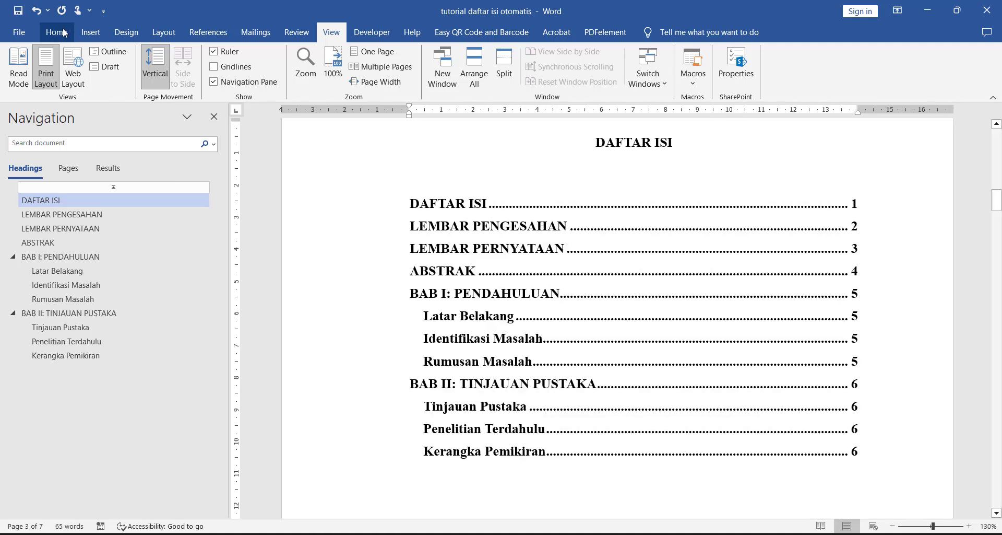
left_click(64, 33)
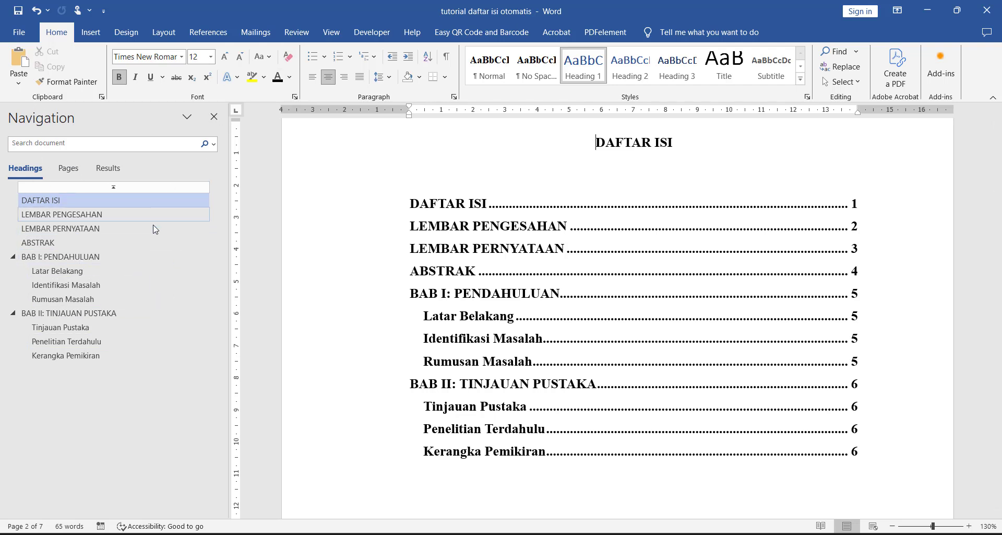
left_click(328, 35)
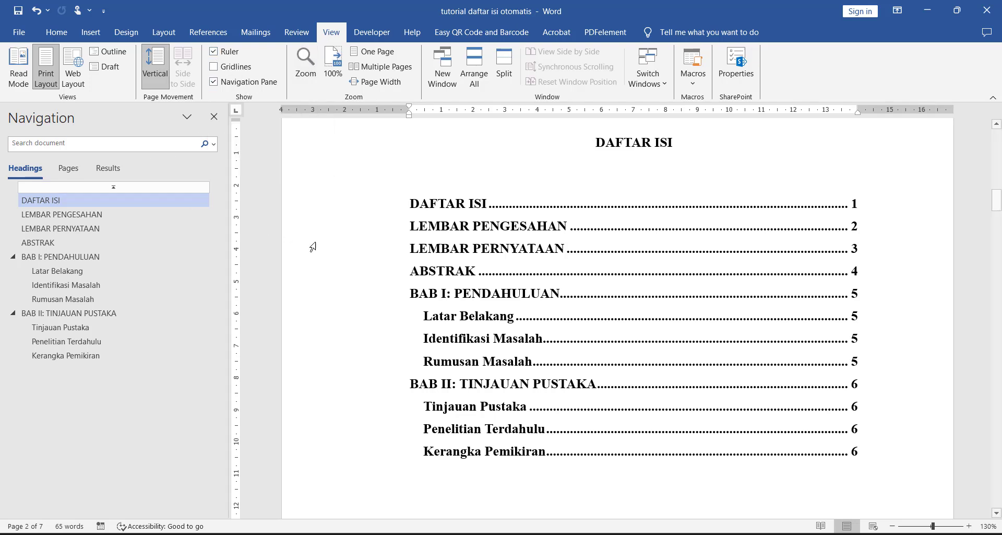
Step: Examine the chapter and subheading entries in the DAFTAR ISI table of contents
left_click(643, 297)
scroll(555, 270, "down", 1)
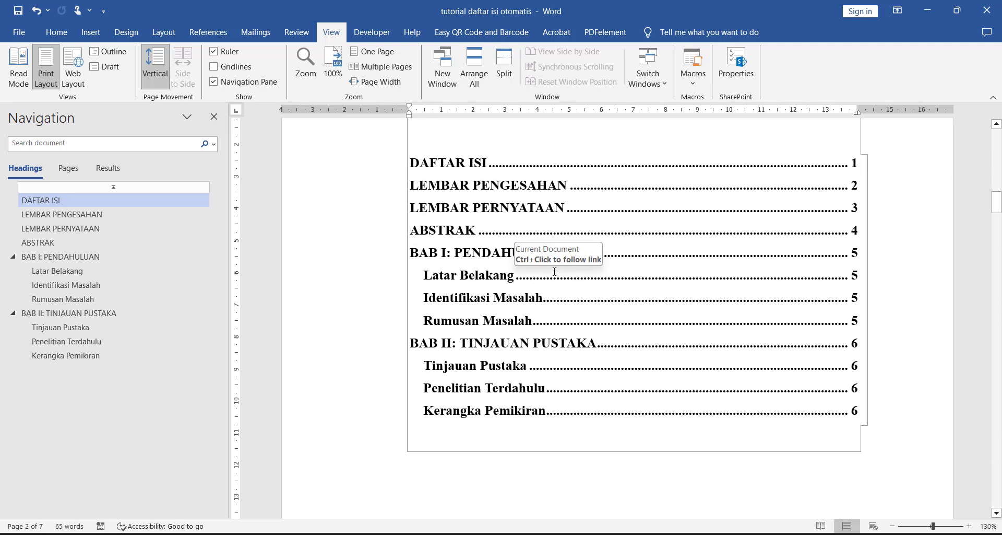
scroll(556, 270, "up", 2)
scroll(555, 270, "up", 1)
scroll(556, 270, "down", 2)
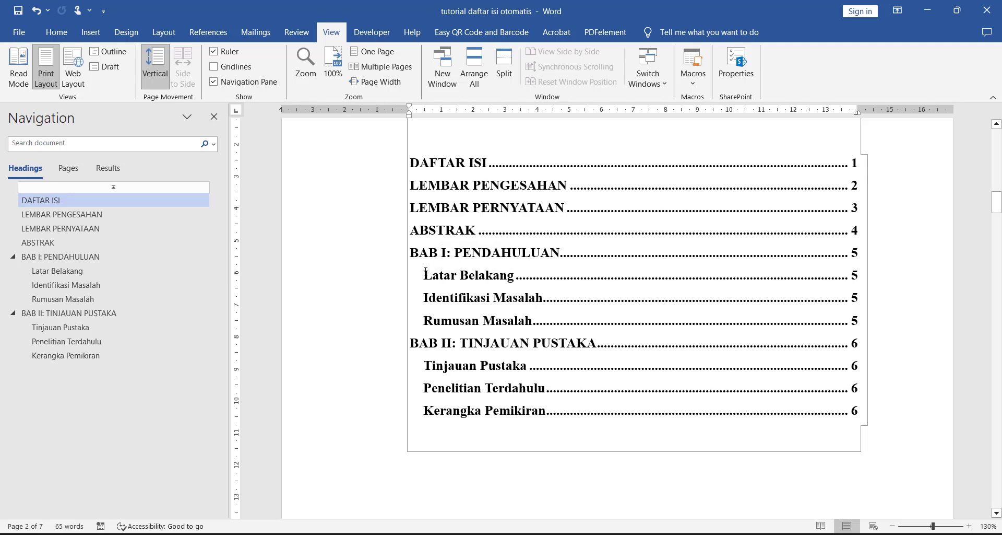
left_click_drag(426, 271, 602, 321)
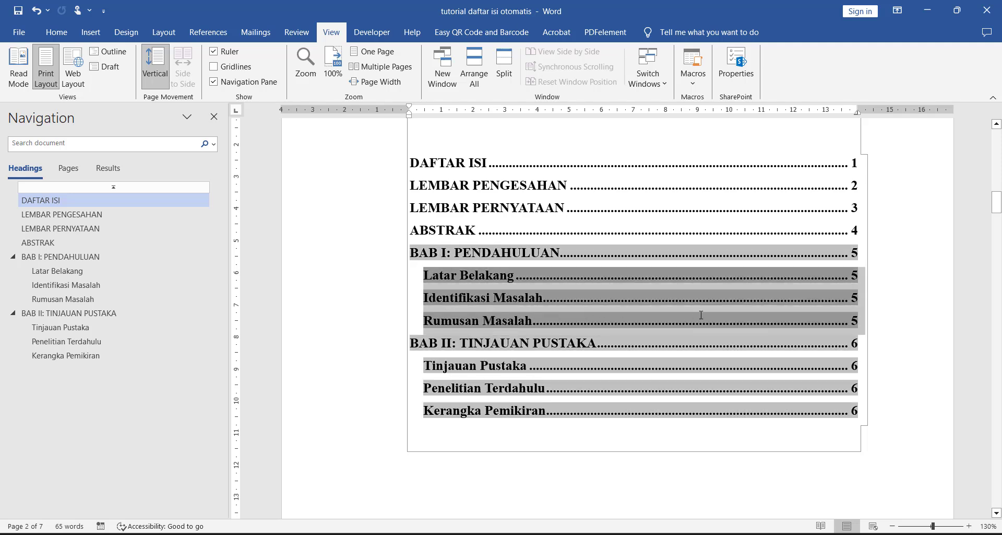
left_click(453, 289)
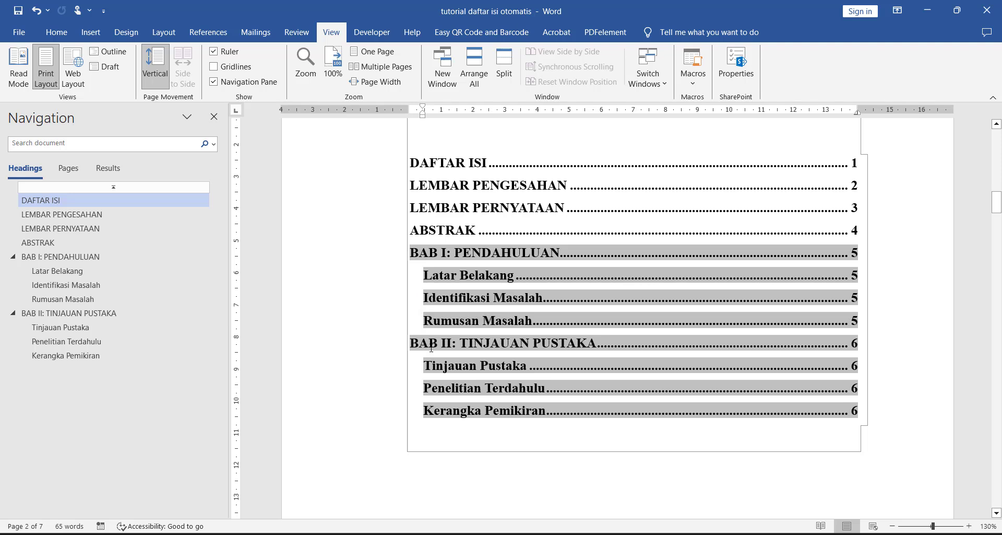
left_click(462, 346)
left_click(375, 344)
left_click(339, 319)
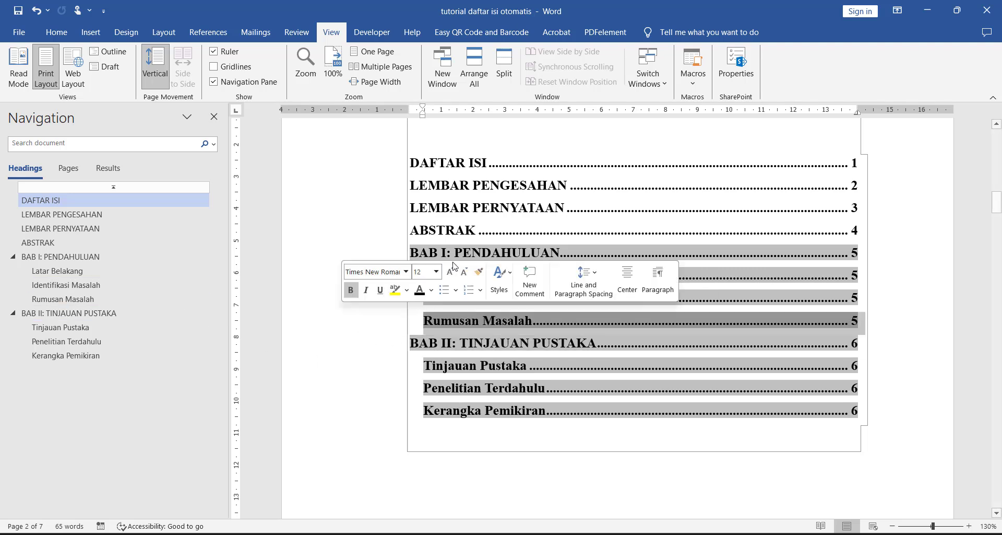
left_click(825, 145)
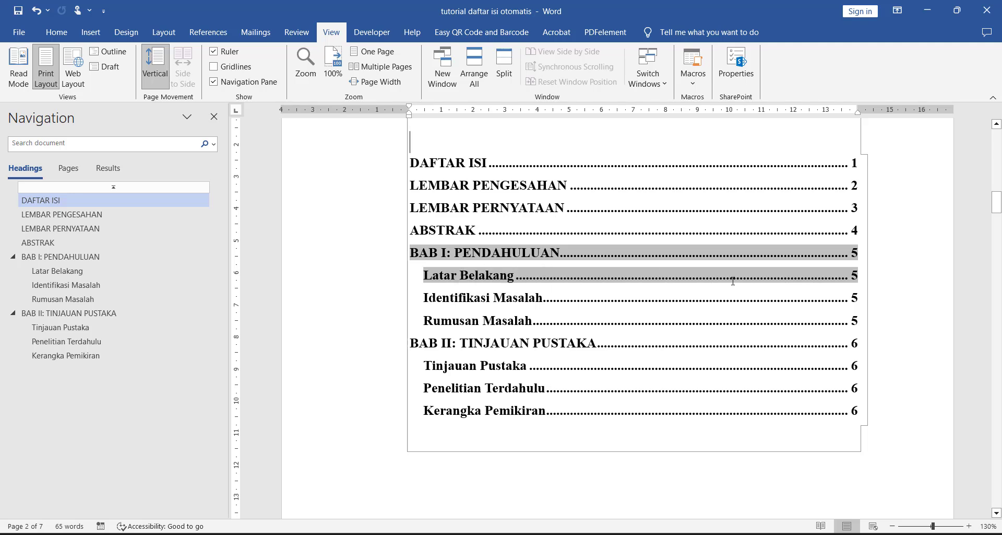
scroll(733, 281, "down", 3)
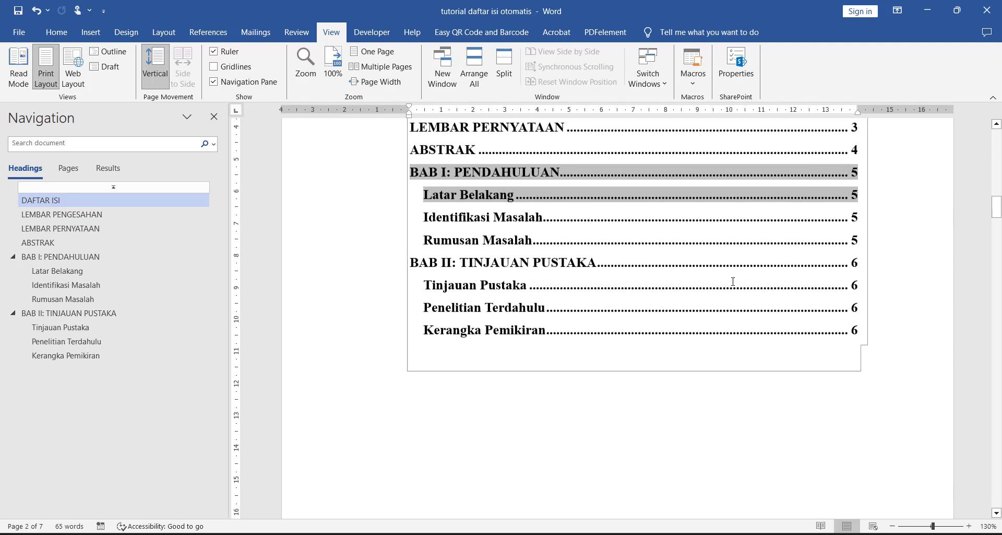
Step: Apply A., B., C. numbering to the three subheadings under BAB I: PENDAHULUAN
left_click(161, 316)
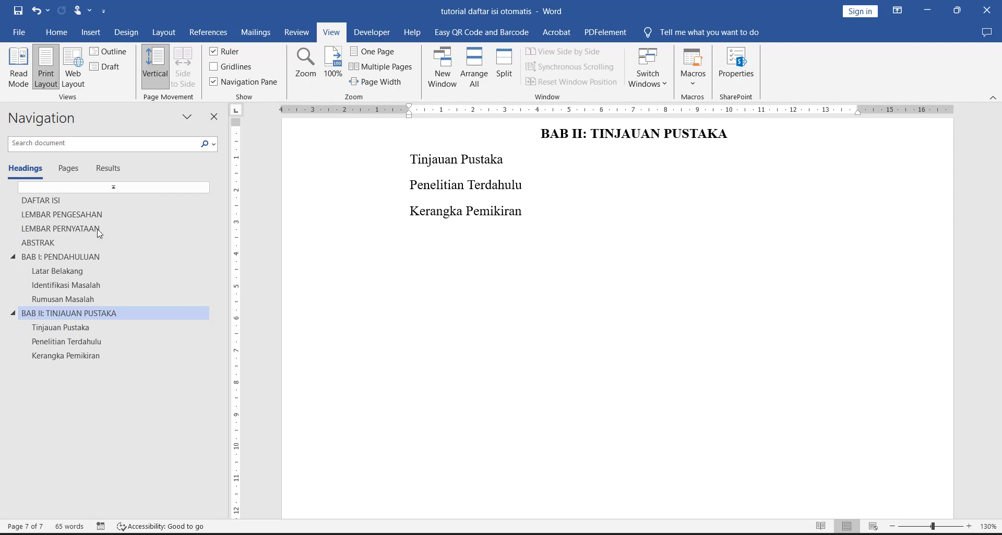
left_click(95, 204)
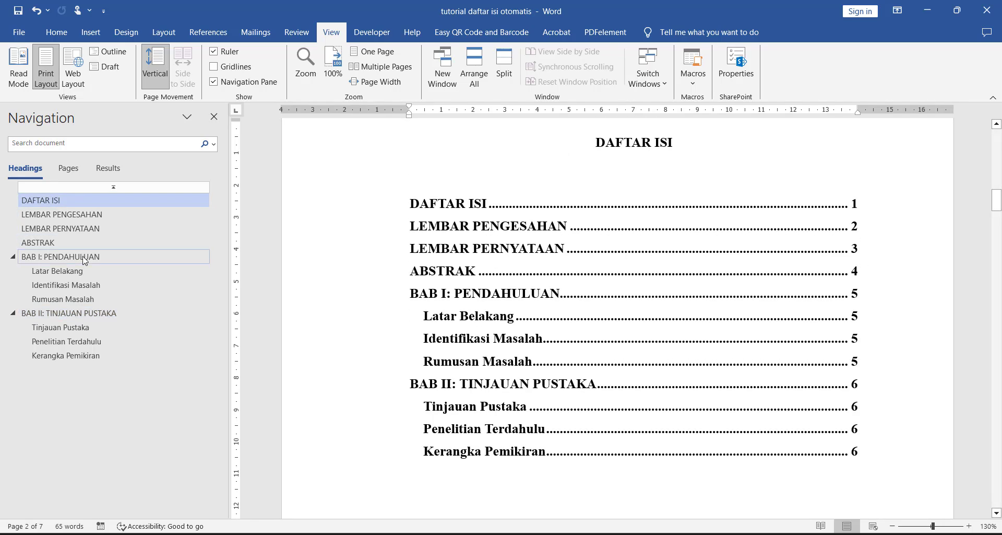
left_click(84, 258)
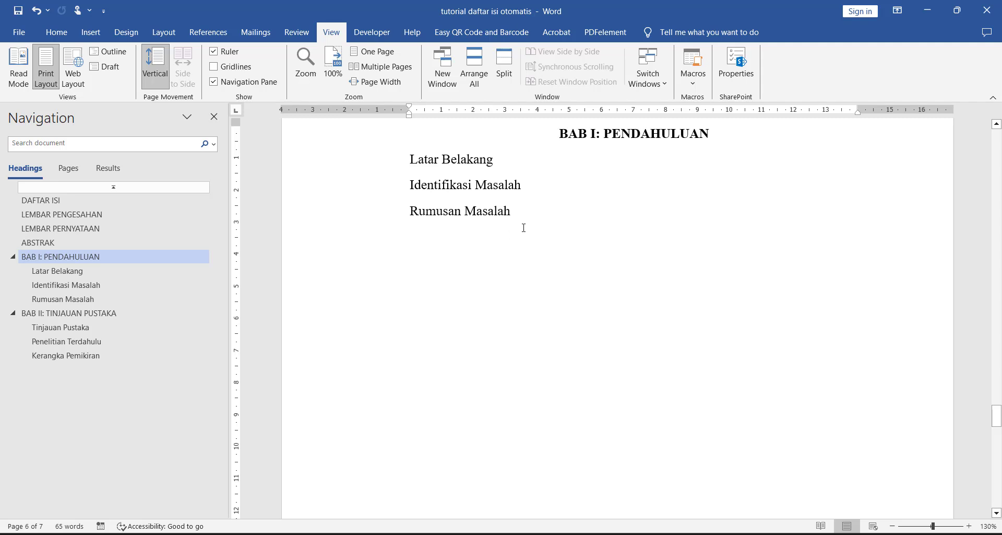
left_click_drag(402, 210, 401, 158)
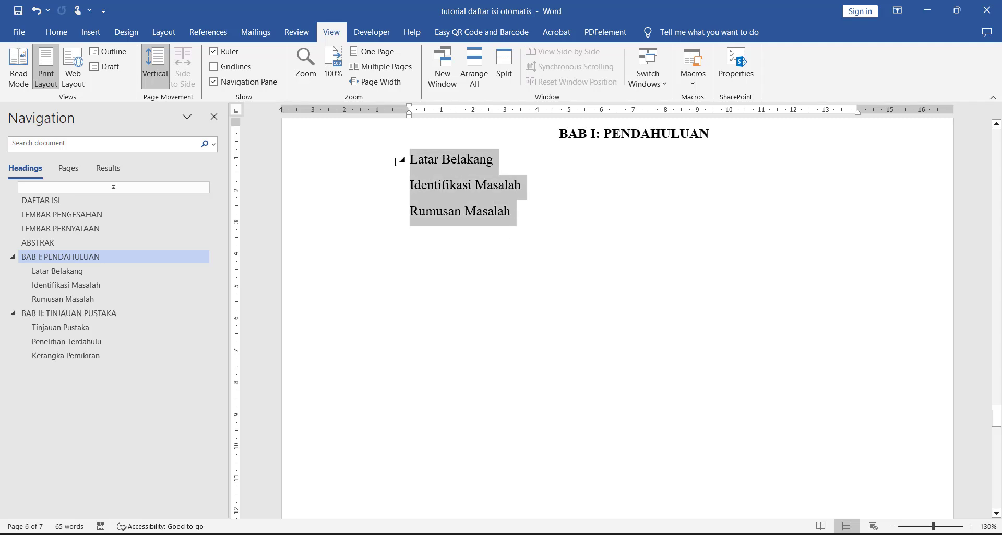
left_click(72, 39)
left_click(352, 57)
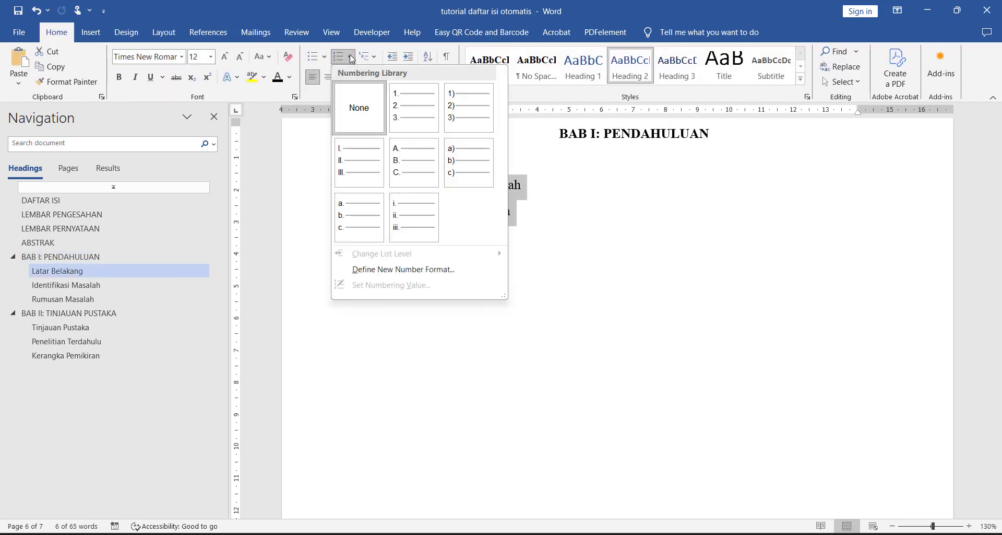
left_click(413, 167)
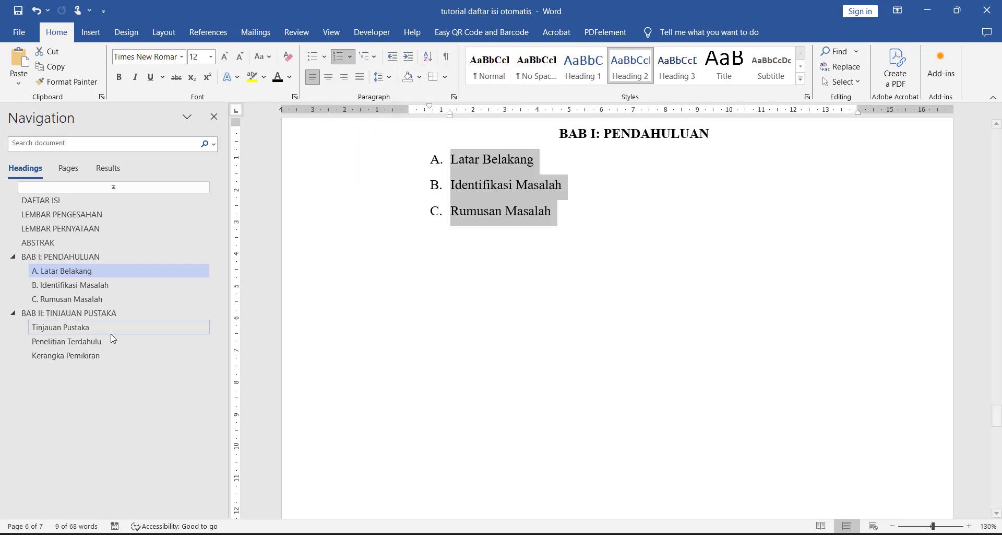
Step: Apply the same A., B., C. numbering to the three subheadings under BAB II: TINJAUAN PUSTAKA
left_click(107, 313)
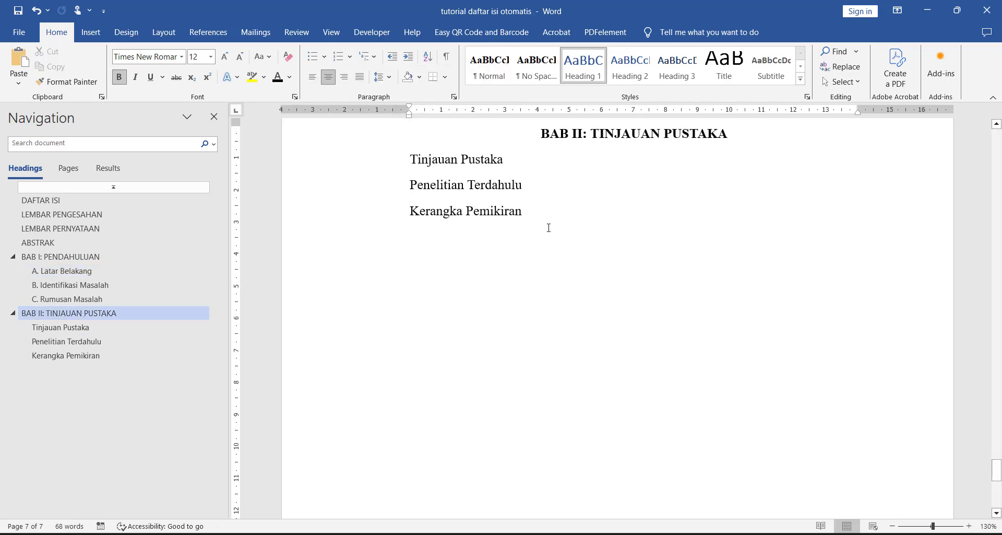
left_click_drag(548, 228, 405, 160)
left_click(349, 57)
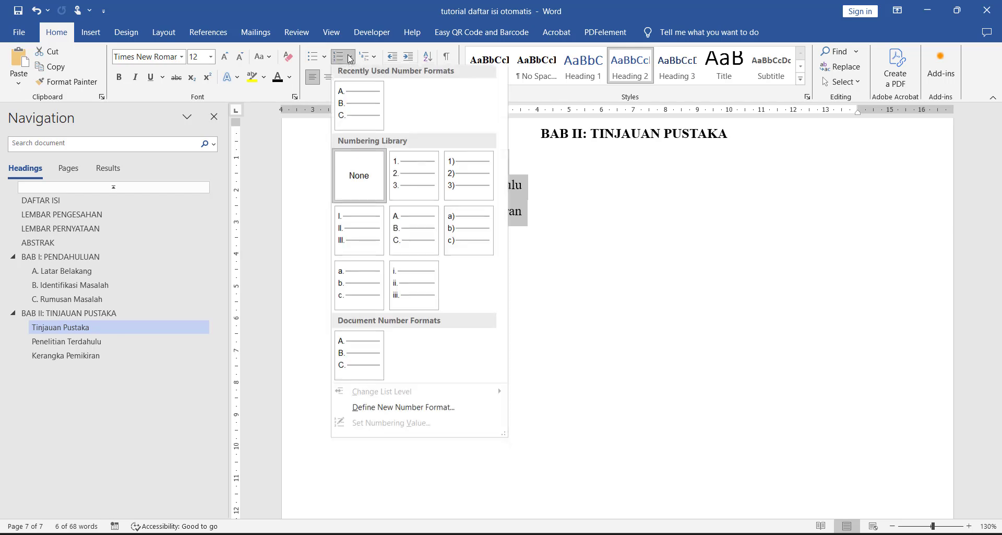
left_click(359, 104)
scroll(355, 277, "up", 4)
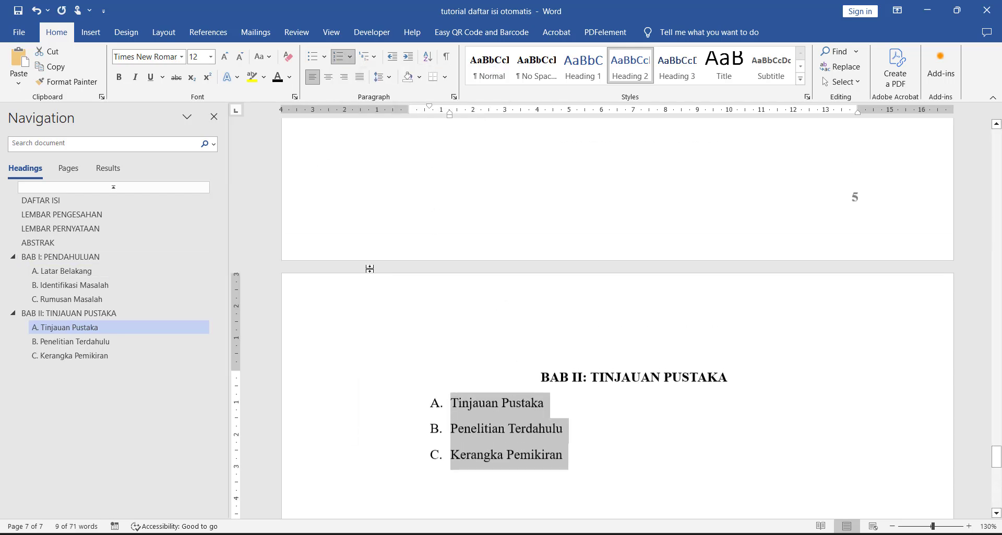
Step: Return to the DAFTAR ISI page and update the entire table of contents, including its entries
left_click(130, 257)
left_click(90, 202)
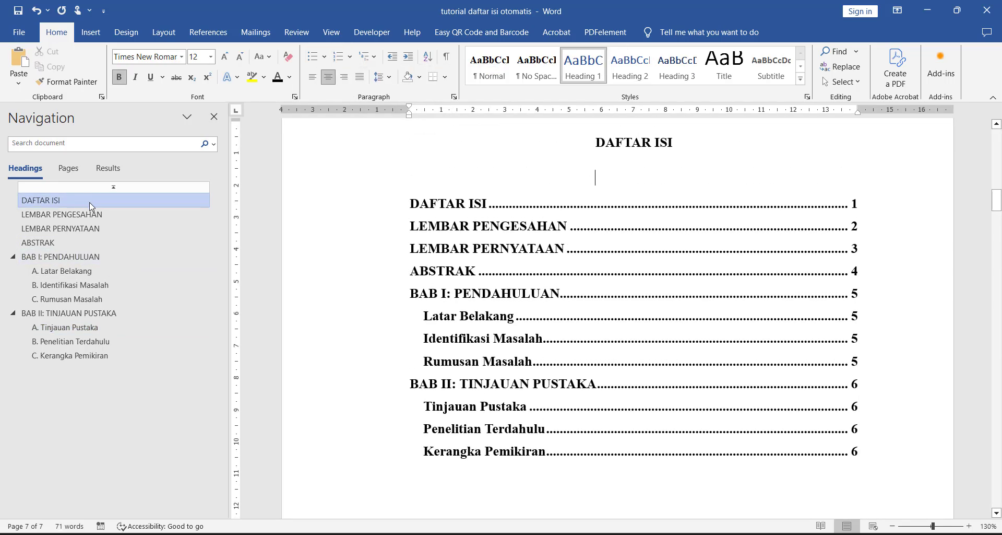
left_click(606, 292)
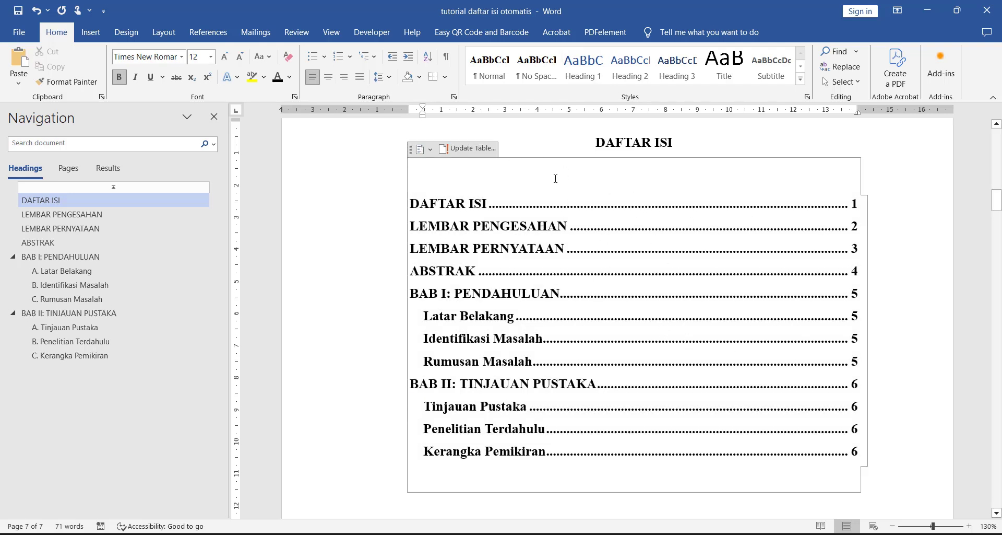
left_click(468, 149)
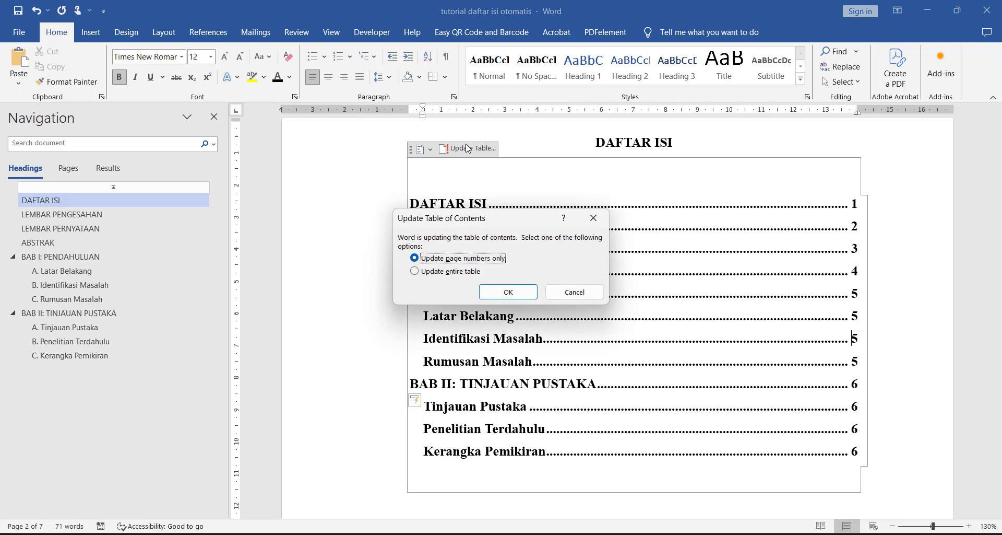
left_click_drag(485, 225, 504, 235)
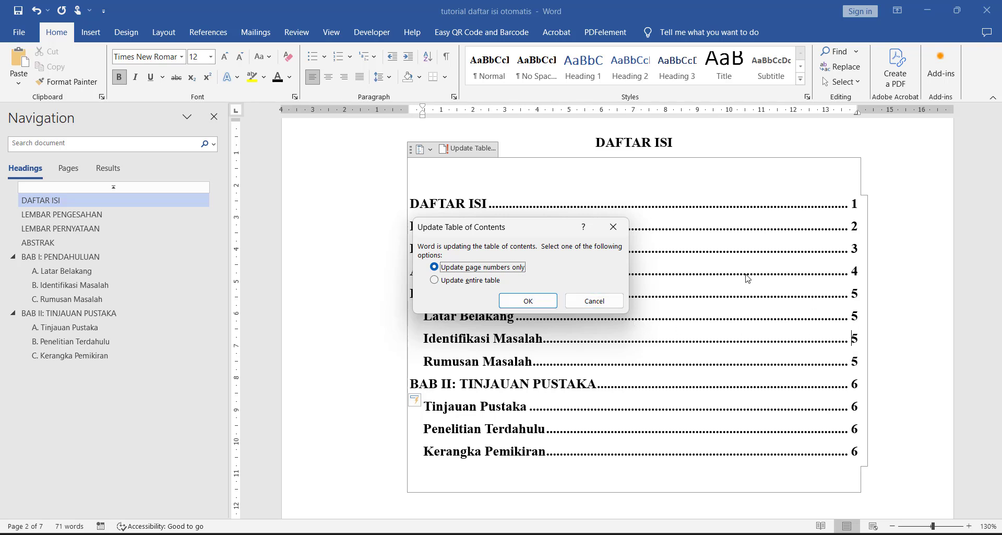
left_click(466, 281)
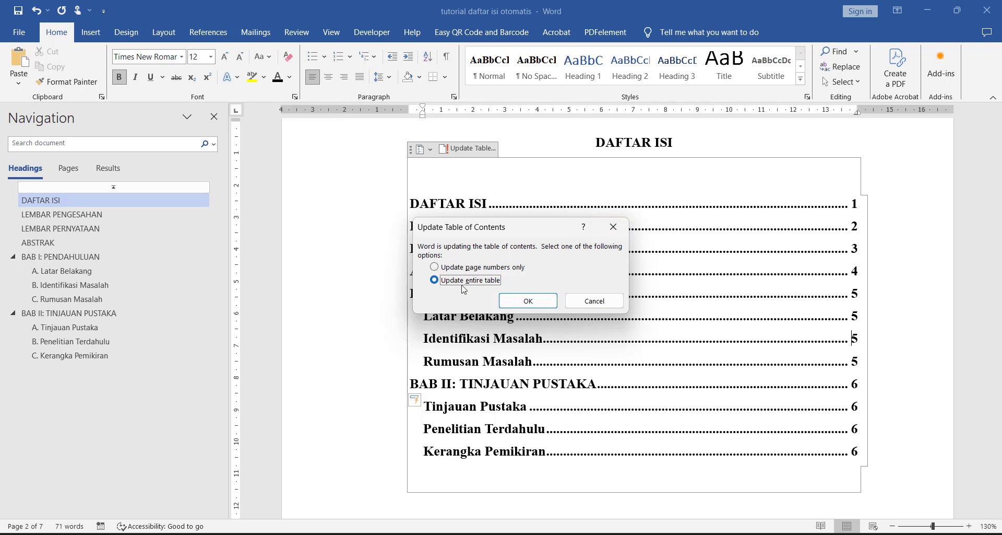
left_click(519, 307)
left_click(603, 167)
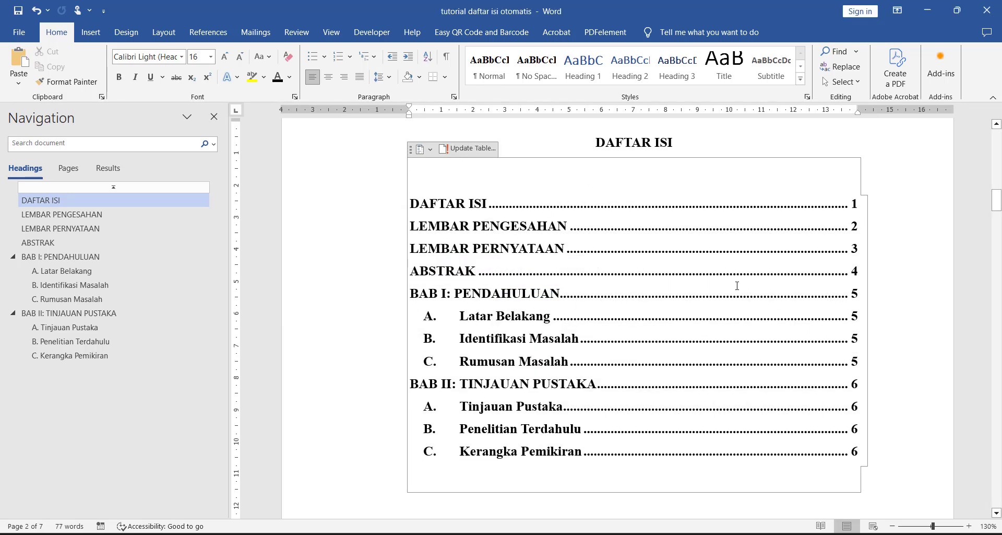
Step: Remove bold from the table of contents entries from Latar Belakang through Kerangka Pemikiran and dismiss the power notification
left_click_drag(859, 452, 488, 330)
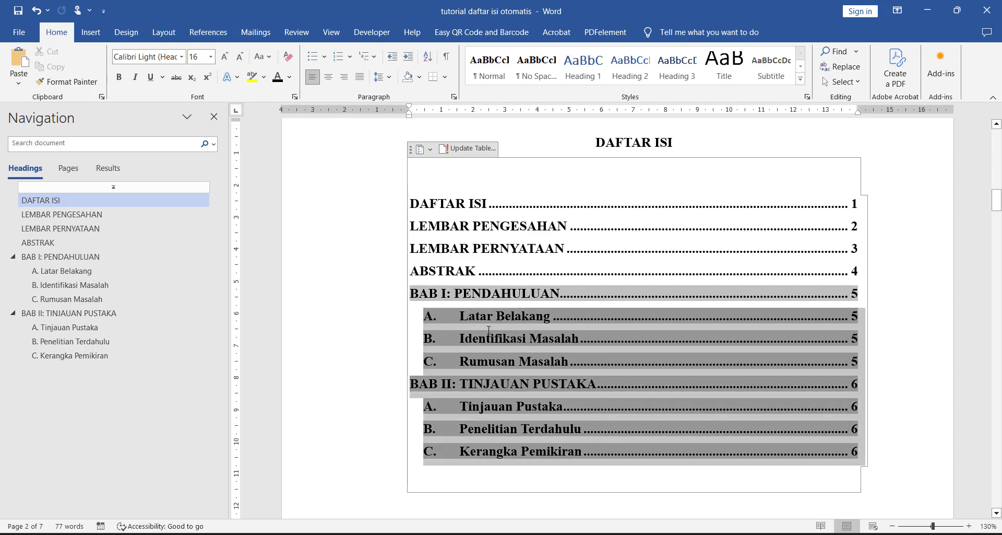
key("ctrl+b")
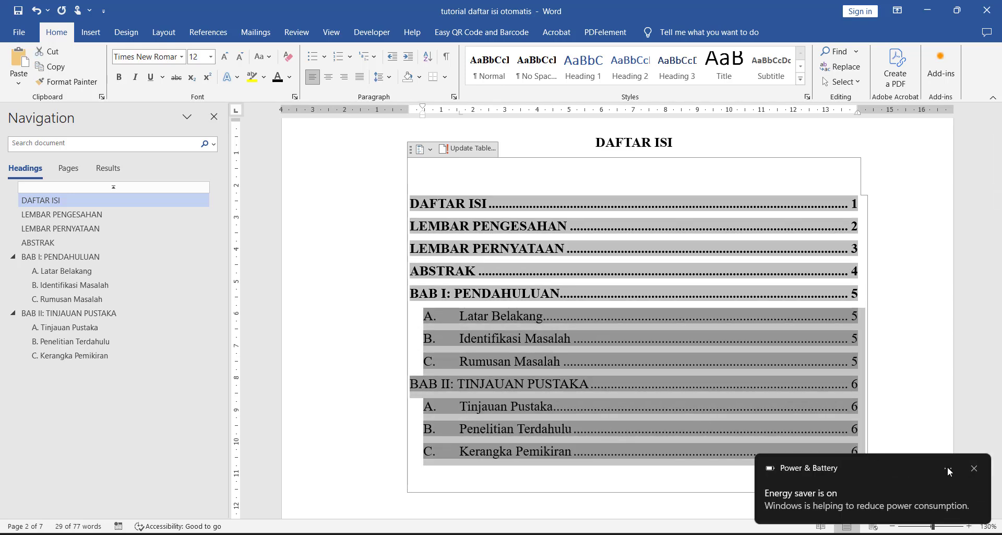
left_click(975, 469)
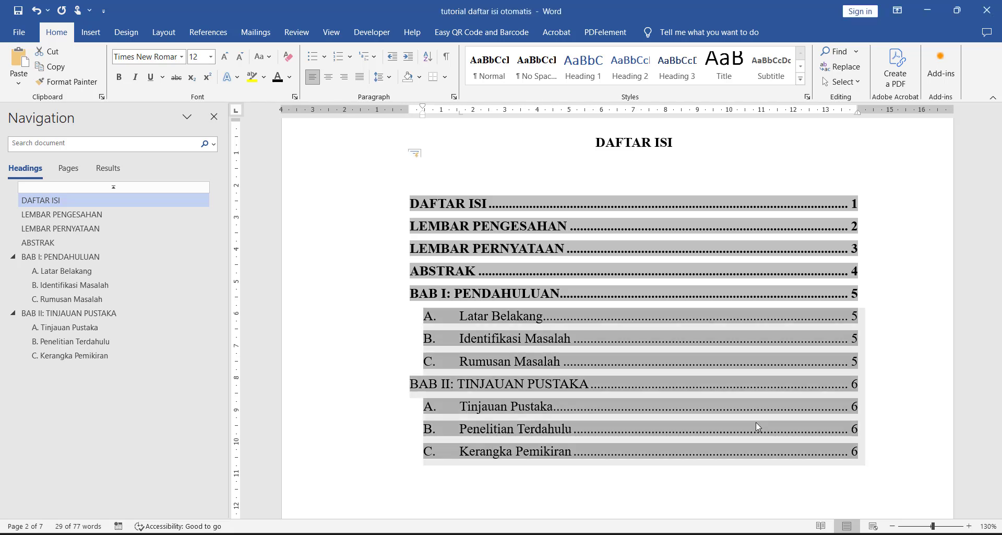
Step: Restore bold on the BAB II: TINJAUAN PUSTAKA entry in the table of contents and dismiss the battery notification
triple_click(607, 382)
key("ctrl+b")
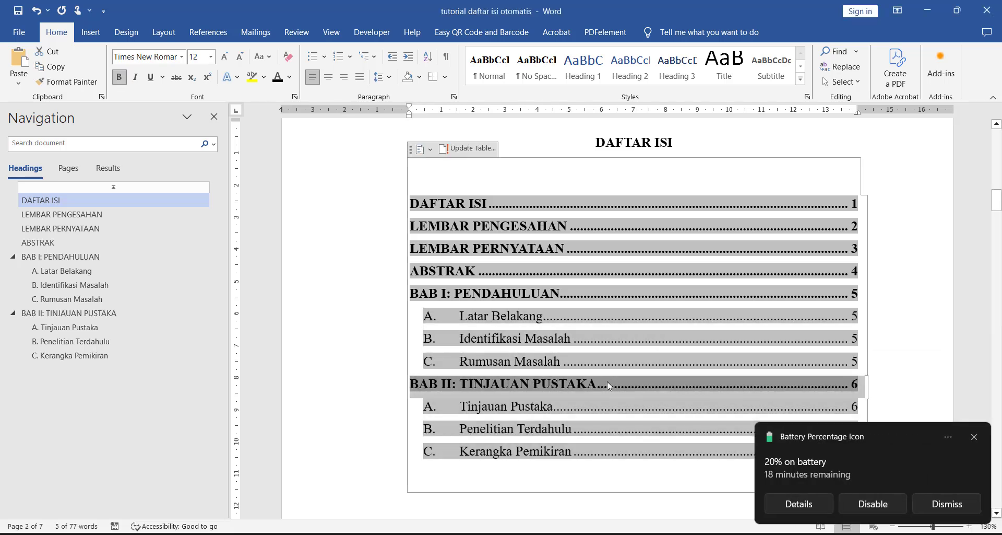
left_click(578, 384)
left_click(648, 176)
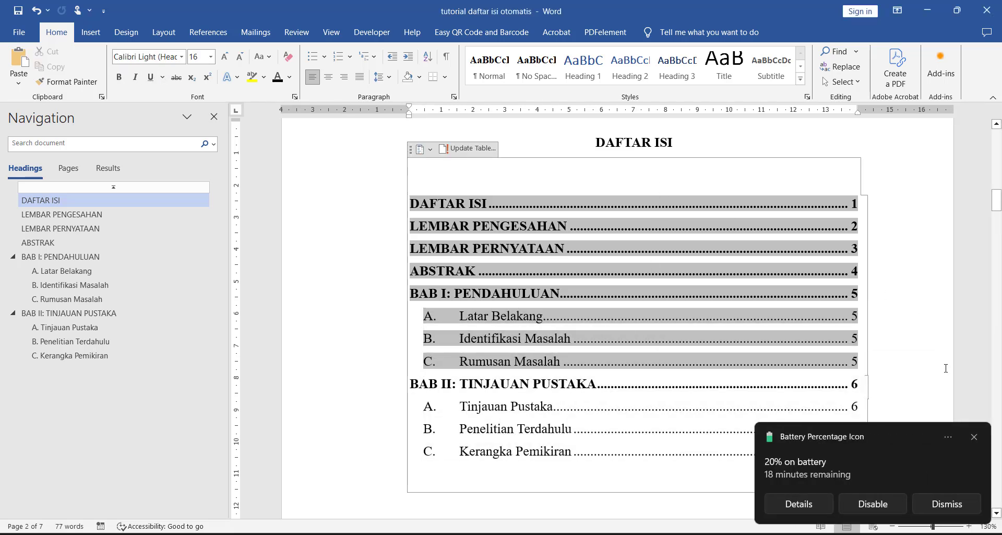
left_click(977, 438)
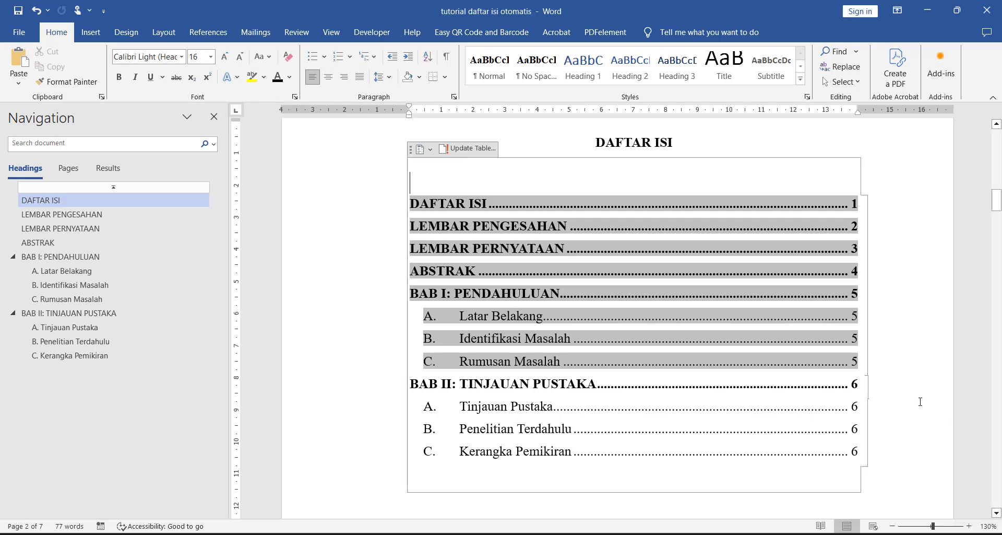
Step: Browse the document through its headings, including LEMBAR PENGESAHAN and Penelitian Terdahulu, and return to the DAFTAR ISI page
left_click(669, 148)
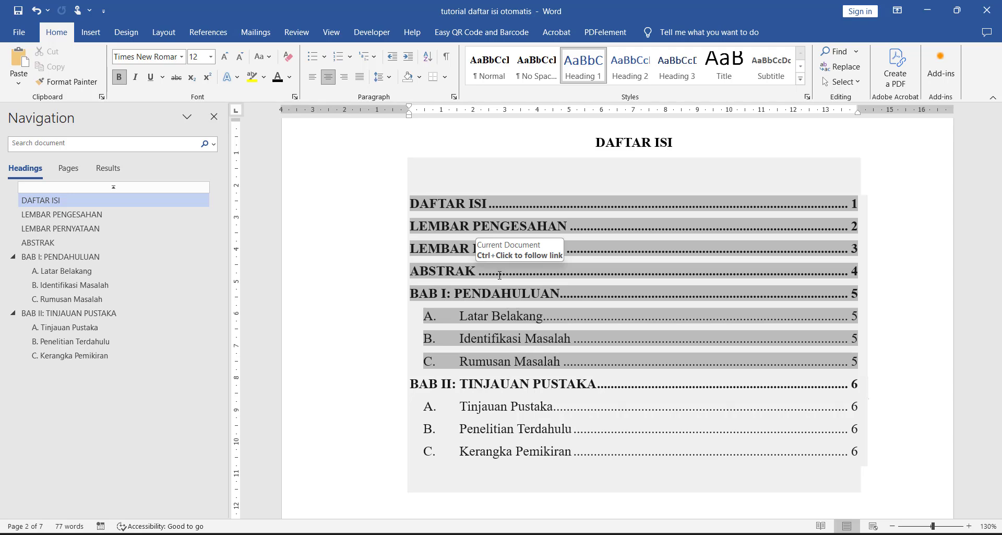
scroll(500, 275, "down", 15)
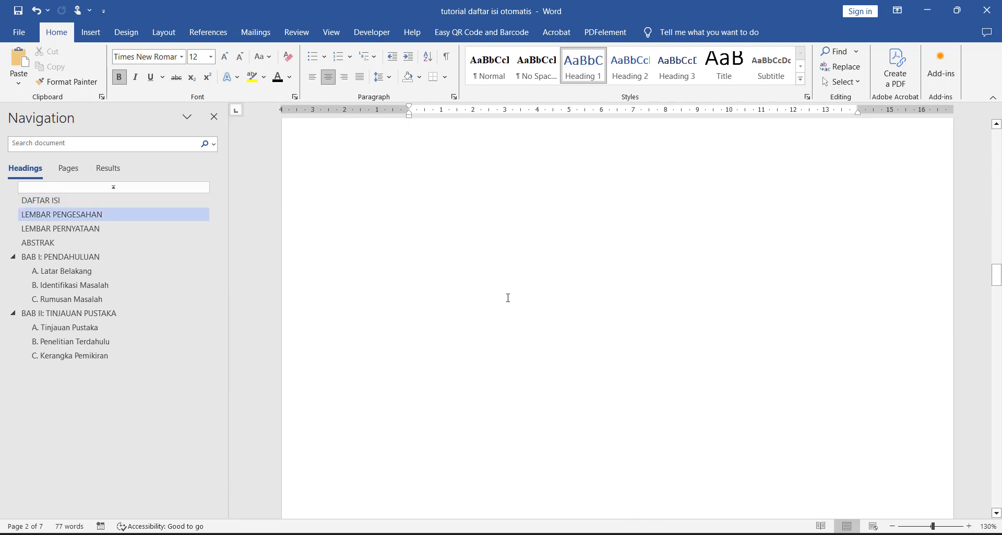
scroll(508, 298, "down", 10)
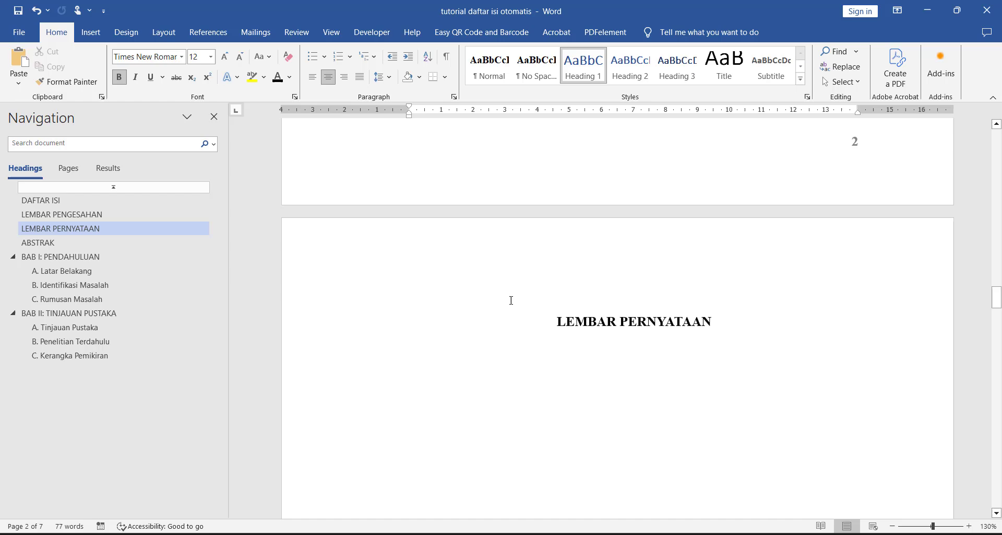
left_click(81, 247)
left_click(85, 229)
left_click(85, 217)
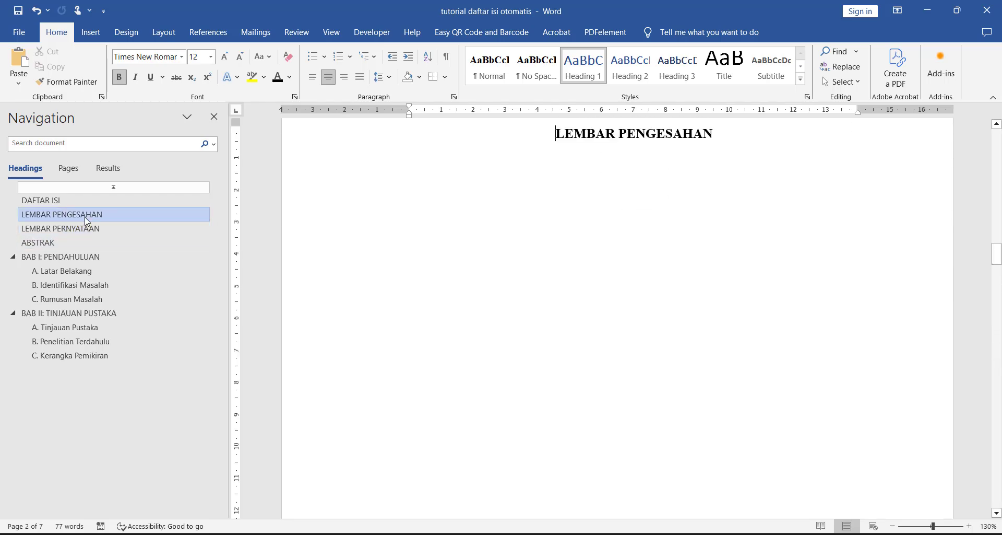
left_click(83, 200)
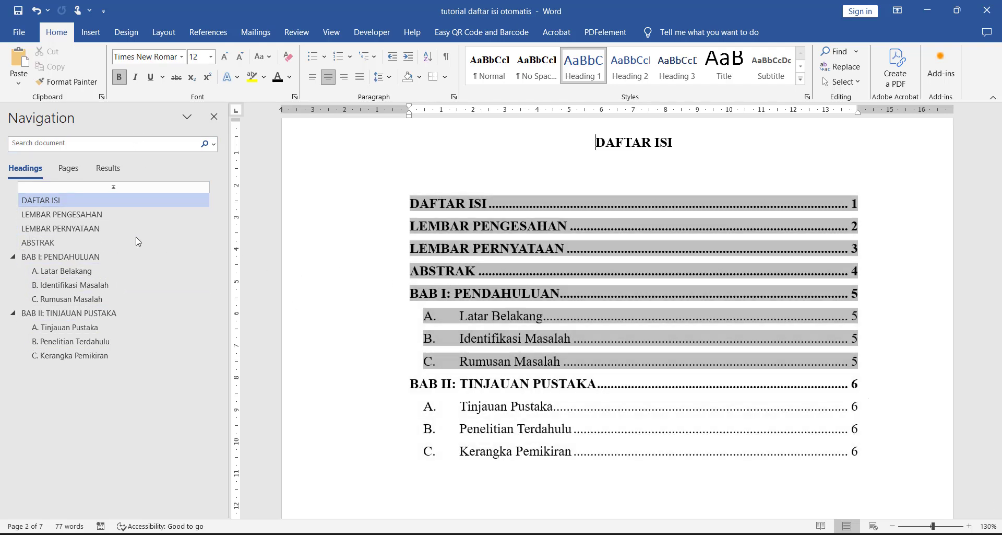
left_click(138, 327)
left_click(139, 343)
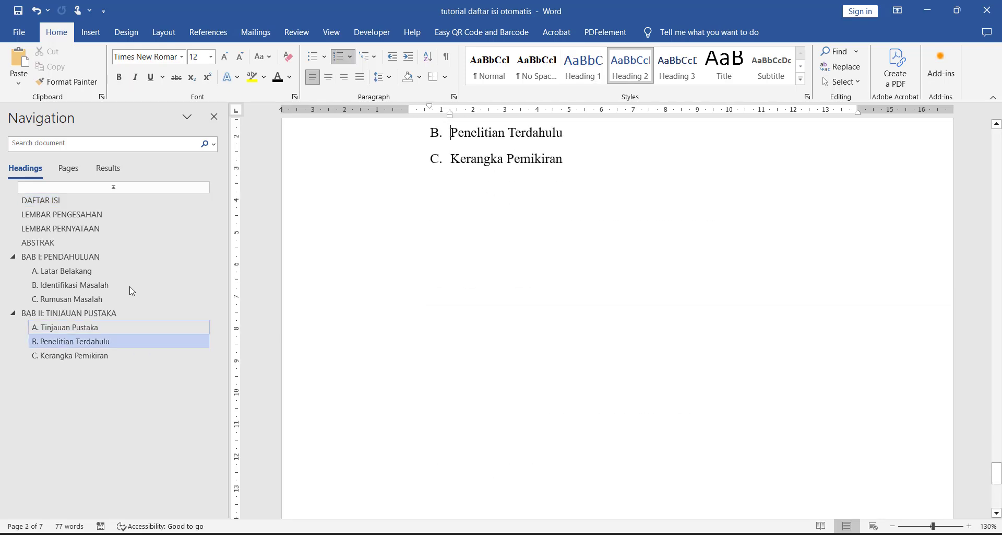
left_click(105, 213)
left_click(103, 201)
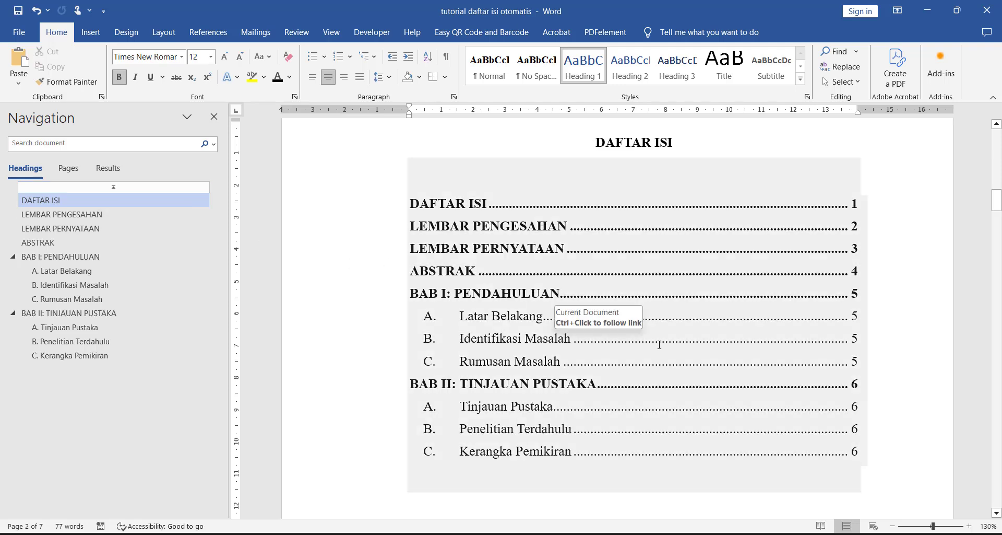
left_click(368, 349)
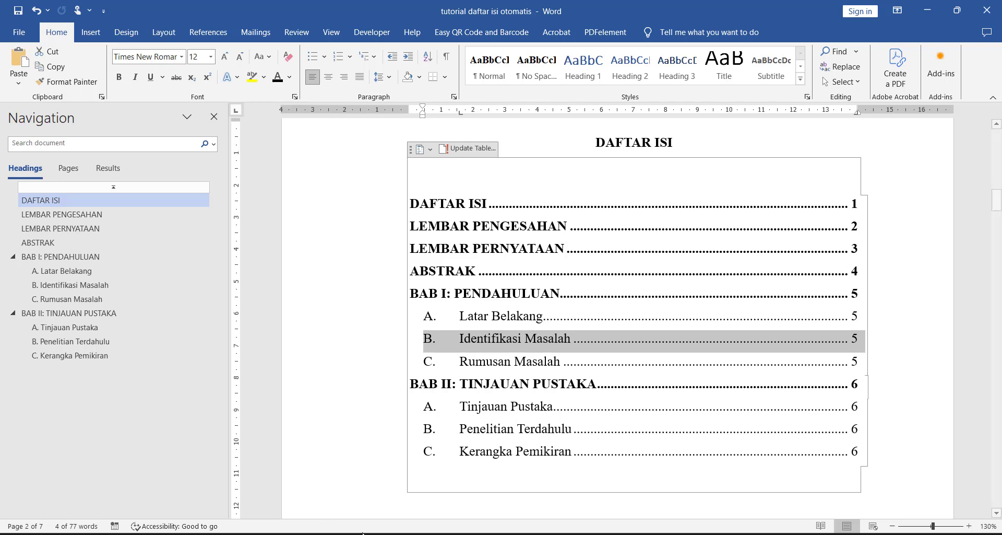
left_click(325, 534)
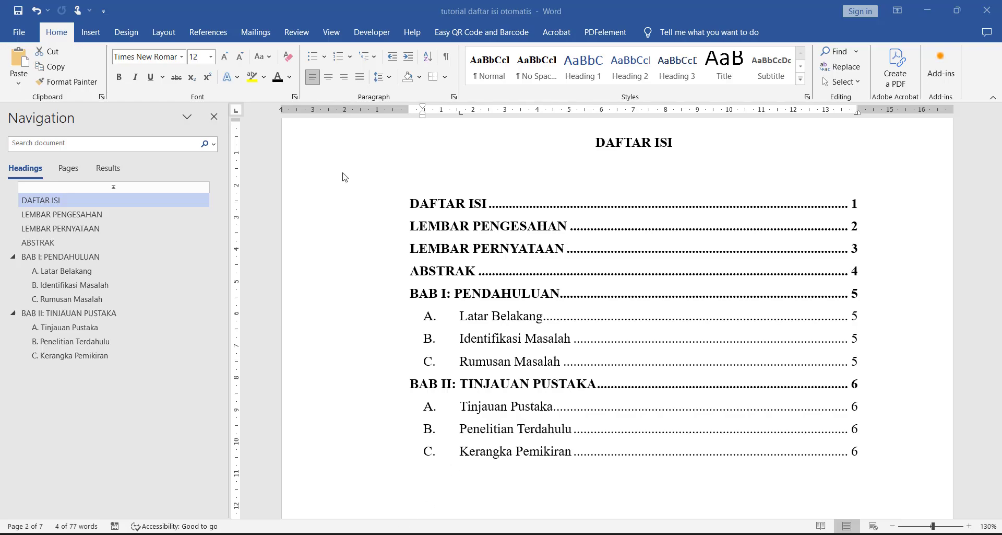